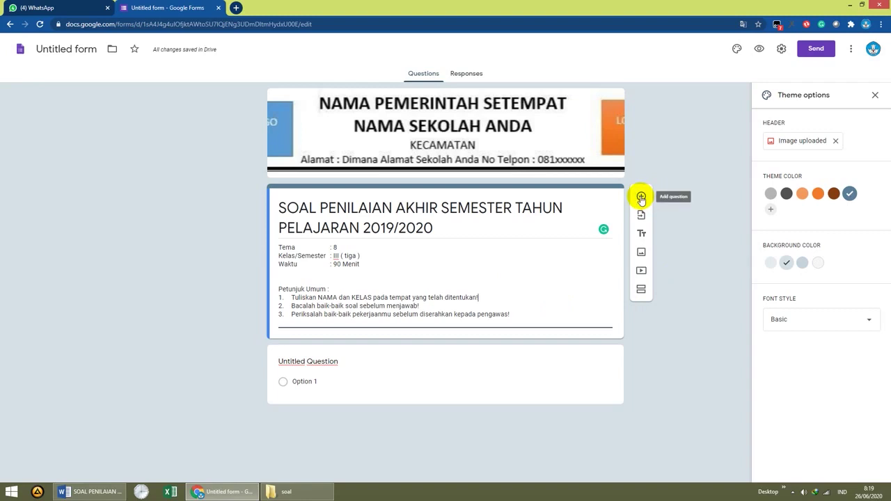
Add a new question below the form's title block and title it "Nama Lengkap"
{"action": "left_click", "coordinate": [641, 198]}
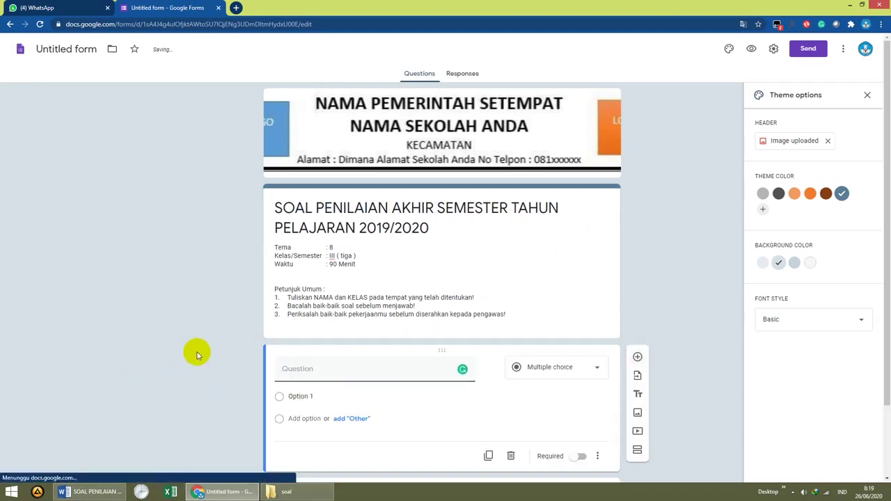
{"action": "scroll", "coordinate": [224, 353], "scroll_direction": "down", "scroll_amount": 2}
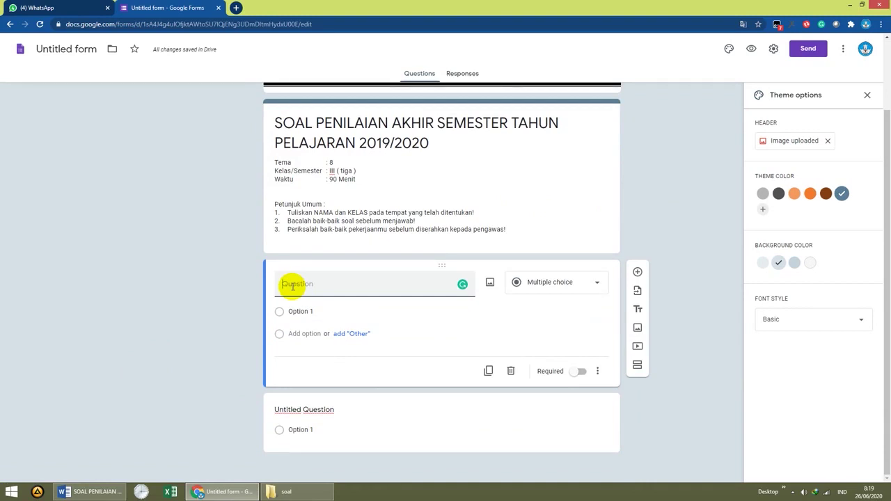
{"action": "type", "text": "n"}
{"action": "key", "text": "BackSpace"}
{"action": "key", "text": "BackSpace"}
{"action": "type", "text": "nama"}
{"action": "key", "text": "BackSpace"}
{"action": "key", "text": "BackSpace"}
{"action": "key", "text": "BackSpace"}
{"action": "key", "text": "BackSpace"}
{"action": "type", "text": "Nama lengkap"}
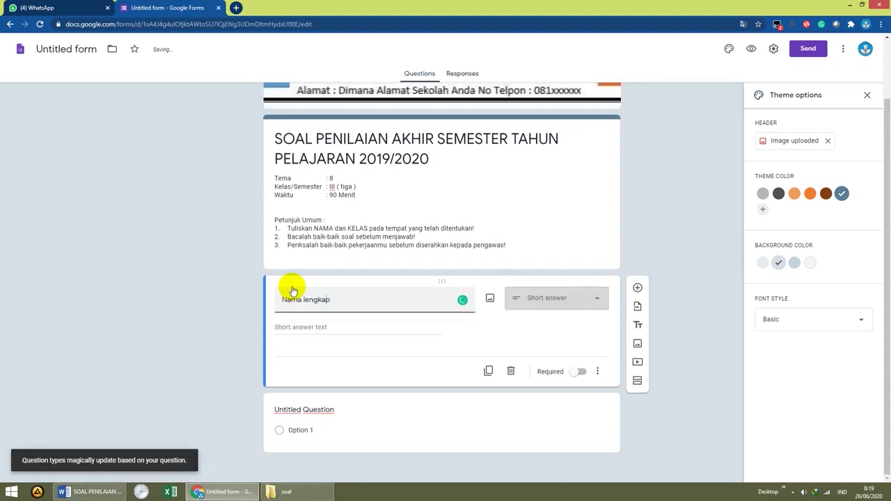
{"action": "key", "text": "BackSpace"}
{"action": "type", "text": "L"}
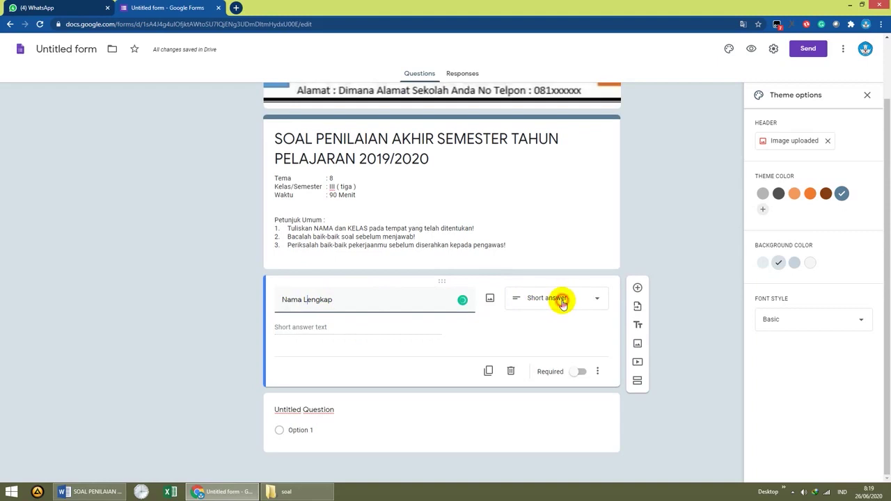
Choose Short answer as the type of the "Nama Lengkap" question and make it required
{"action": "left_click", "coordinate": [563, 301]}
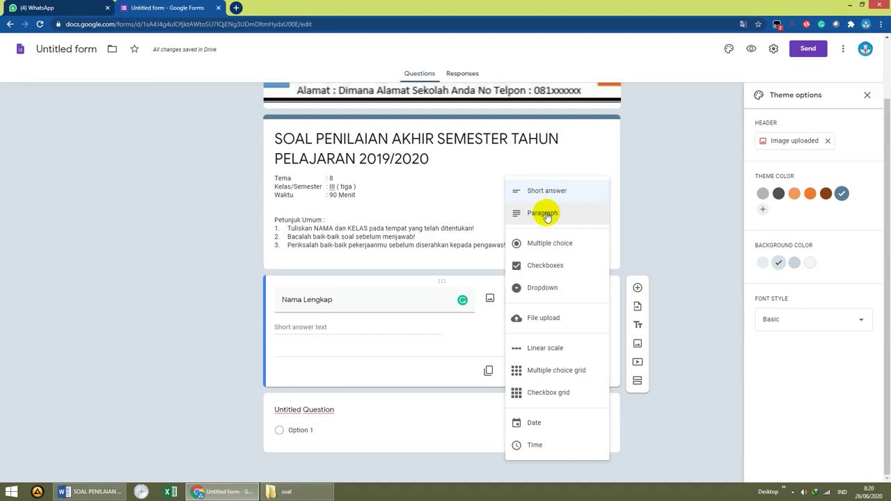
{"action": "left_click", "coordinate": [545, 194]}
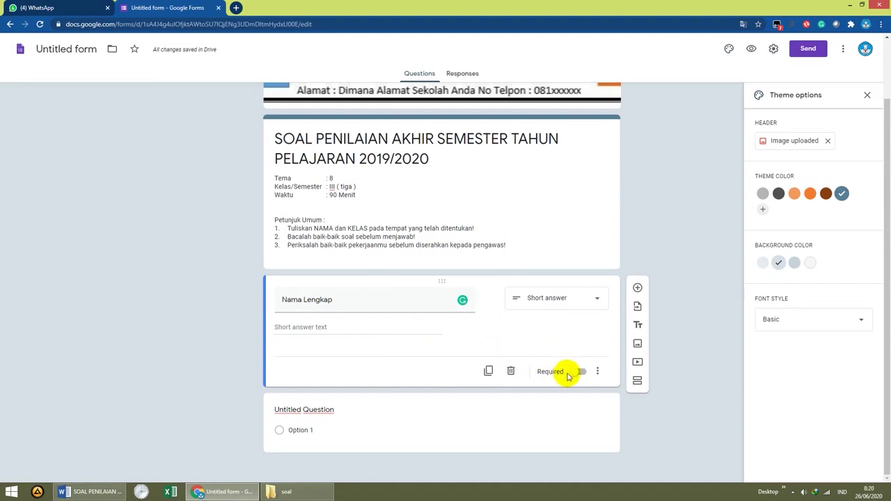
{"action": "left_click", "coordinate": [578, 372]}
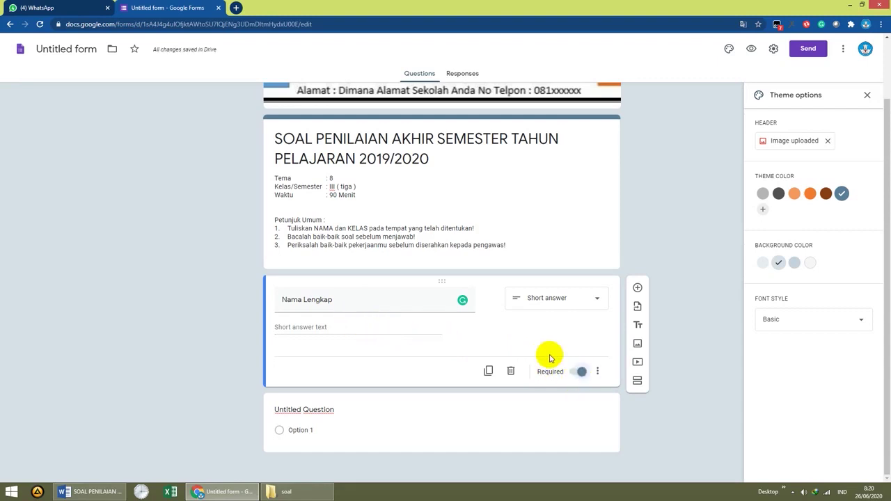
Add the description "Masukan nama lengkap Anda sesuai Akte kelahiran" to the "Nama Lengkap" question
{"action": "left_click", "coordinate": [599, 374]}
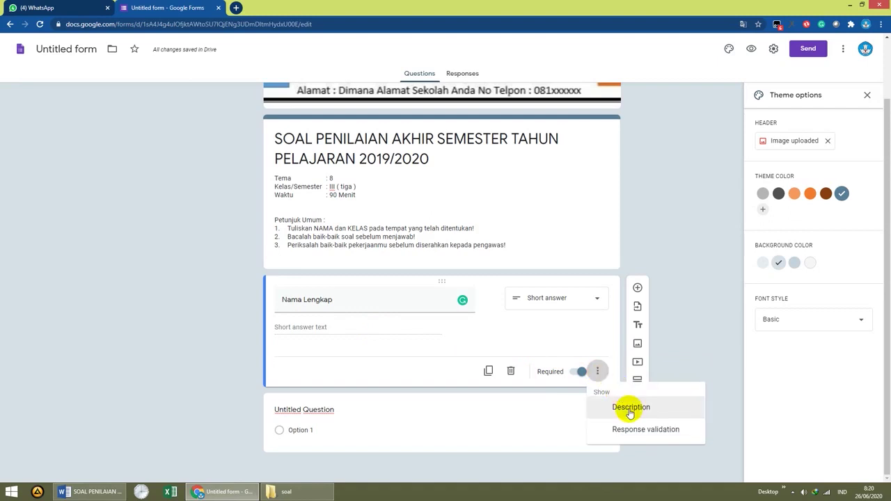
{"action": "left_click", "coordinate": [630, 410]}
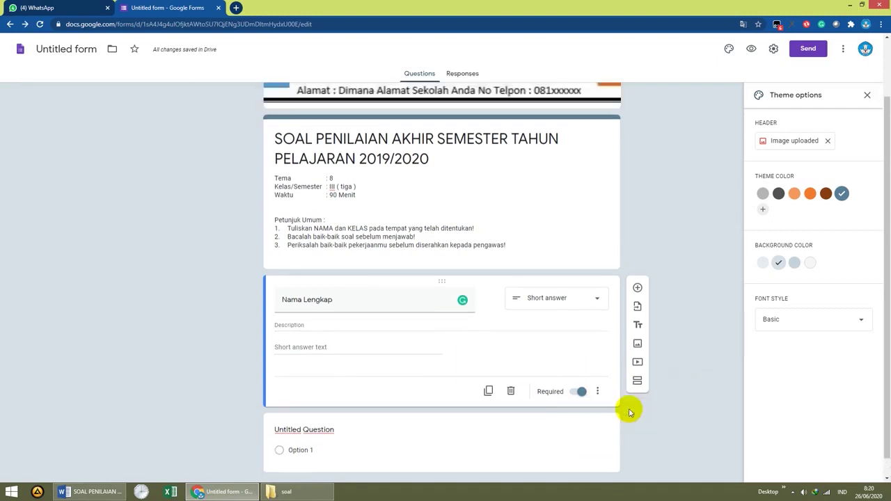
{"action": "left_click", "coordinate": [297, 325]}
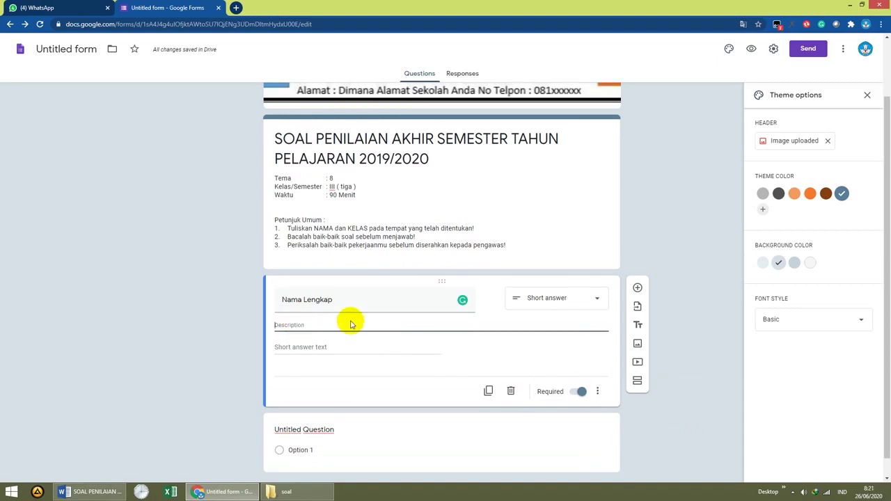
{"action": "type", "text": "Masukan "}
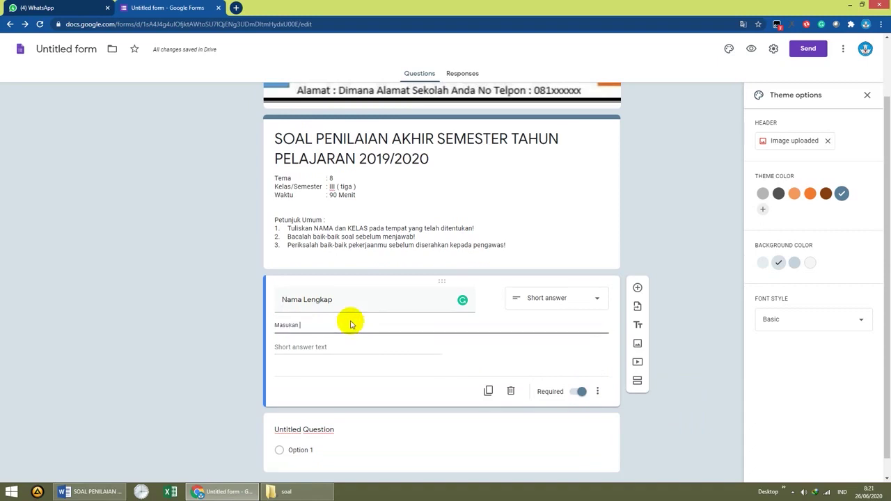
{"action": "type", "text": "nama lengkap Anda sesuai"}
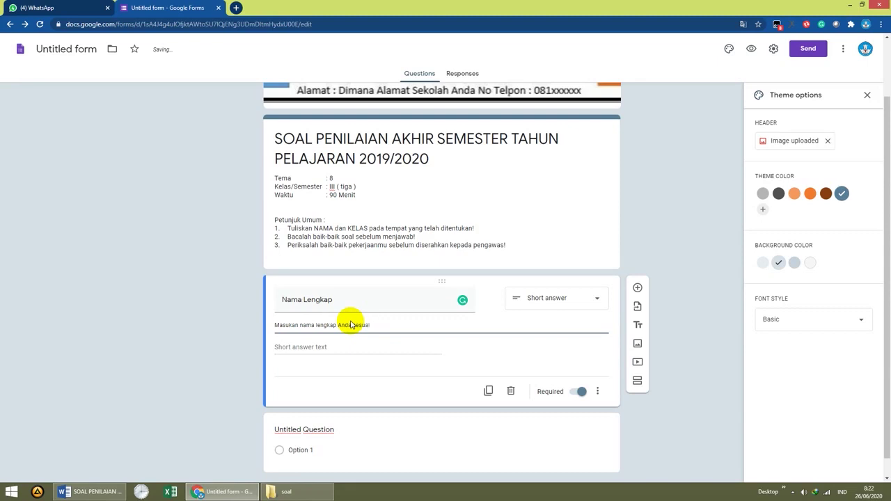
{"action": "type", "text": "e kelahiran"}
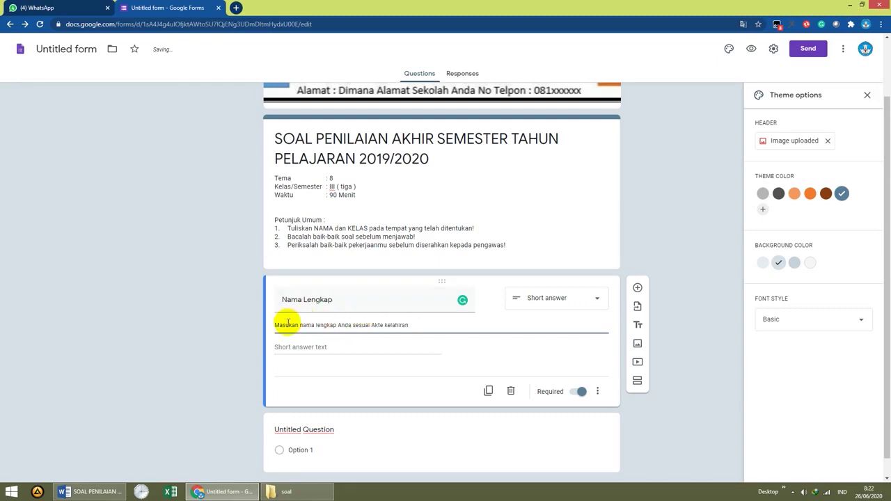
{"action": "left_click_drag", "start_coordinate": [275, 325], "coordinate": [413, 333]}
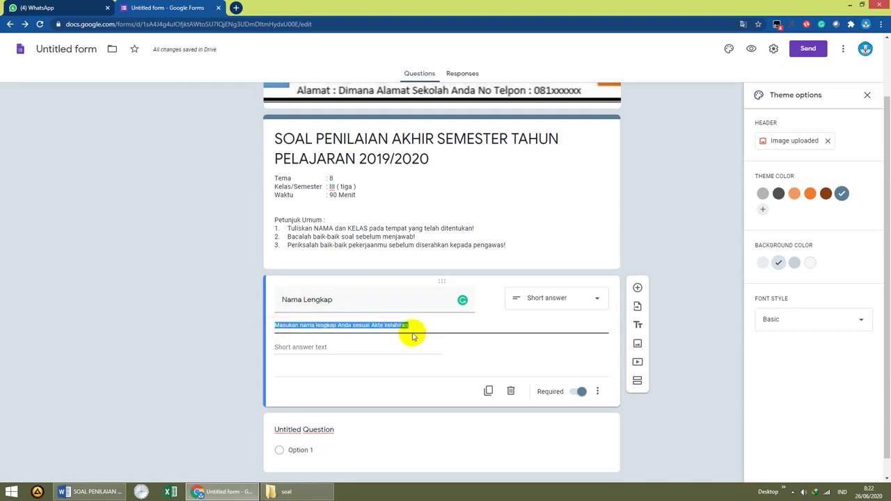
{"action": "left_click", "coordinate": [501, 324]}
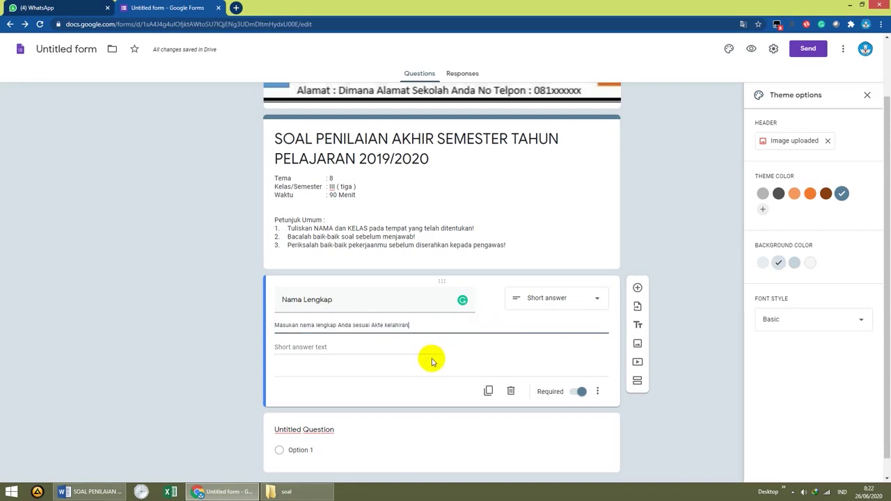
{"action": "scroll", "coordinate": [432, 362], "scroll_direction": "down", "scroll_amount": 1}
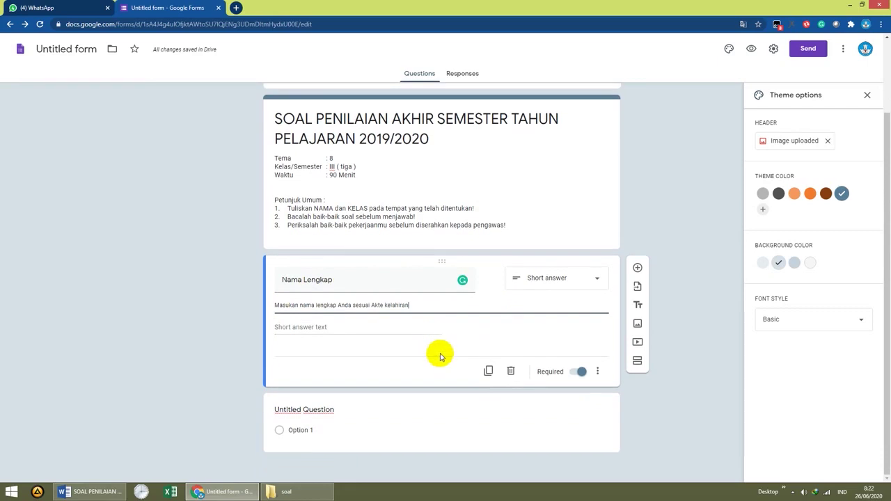
{"action": "left_click", "coordinate": [366, 205]}
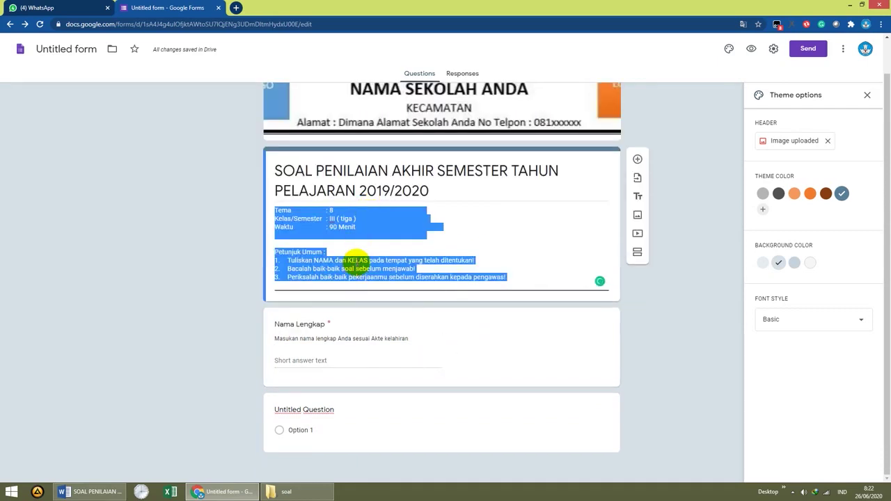
Title the untitled question "Kelas" and change its type to Dropdown
{"action": "left_click", "coordinate": [330, 411]}
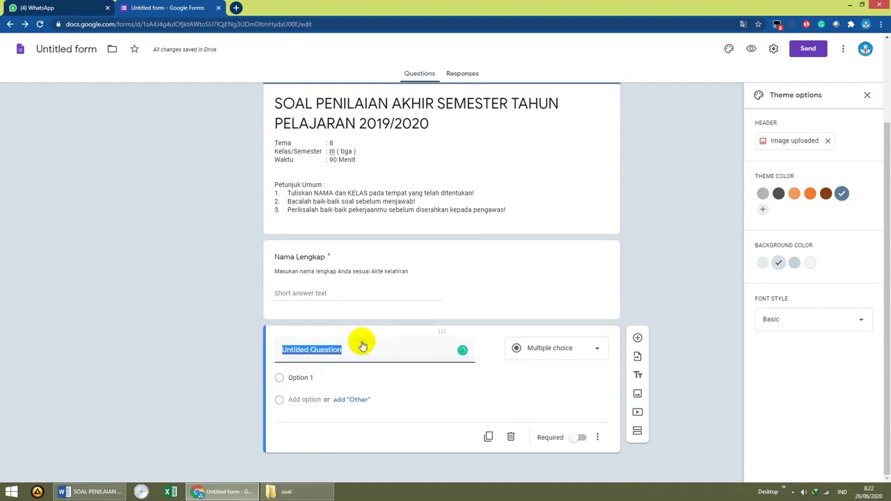
{"action": "type", "text": "Kelas"}
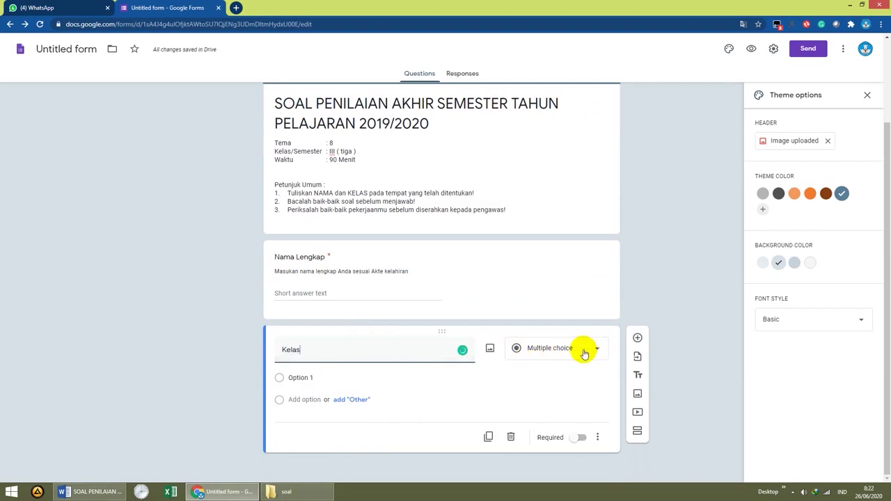
{"action": "left_click", "coordinate": [584, 354]}
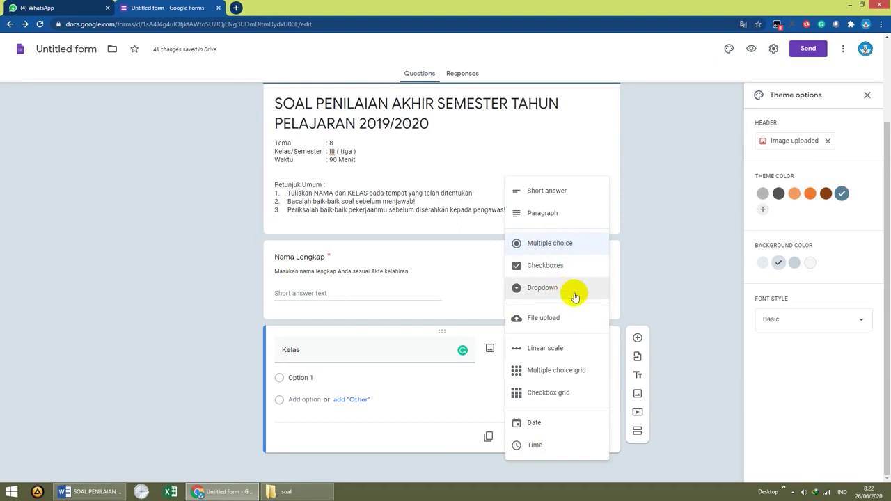
{"action": "left_click", "coordinate": [538, 293]}
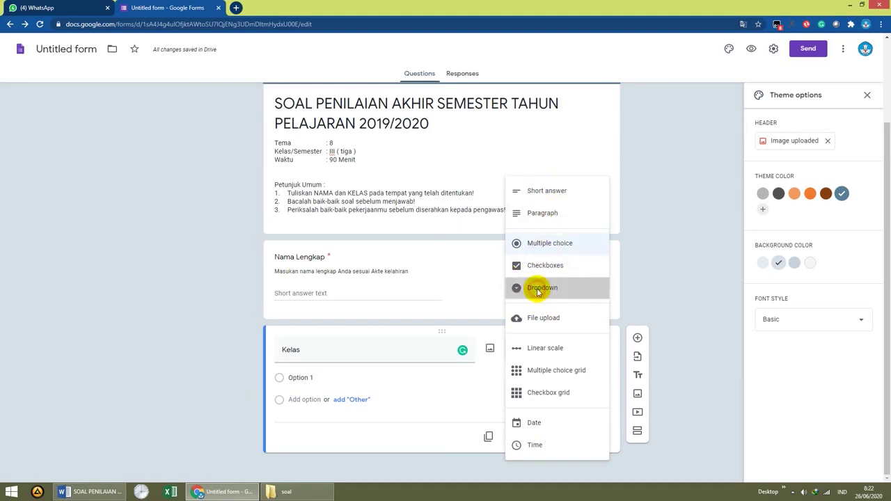
Enter "Kelas 3A" and "Kelas 3B" as the two options of the "Kelas" dropdown question
{"action": "left_click", "coordinate": [299, 378]}
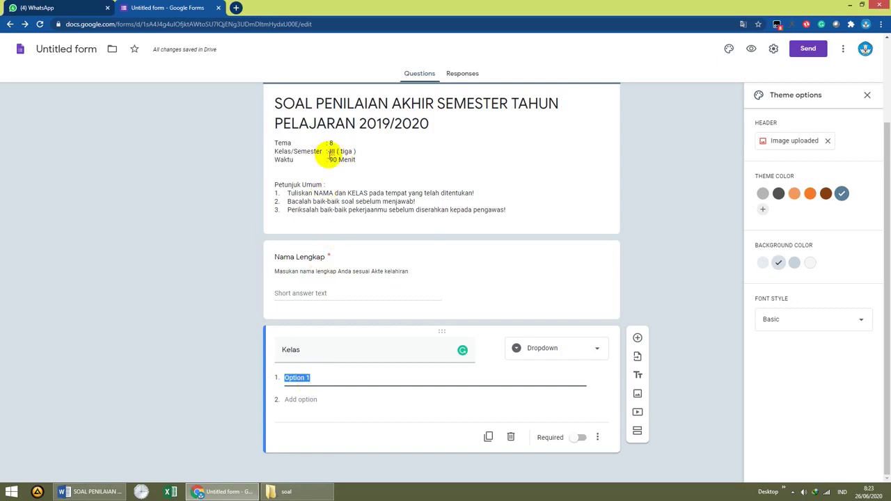
{"action": "type", "text": "k"}
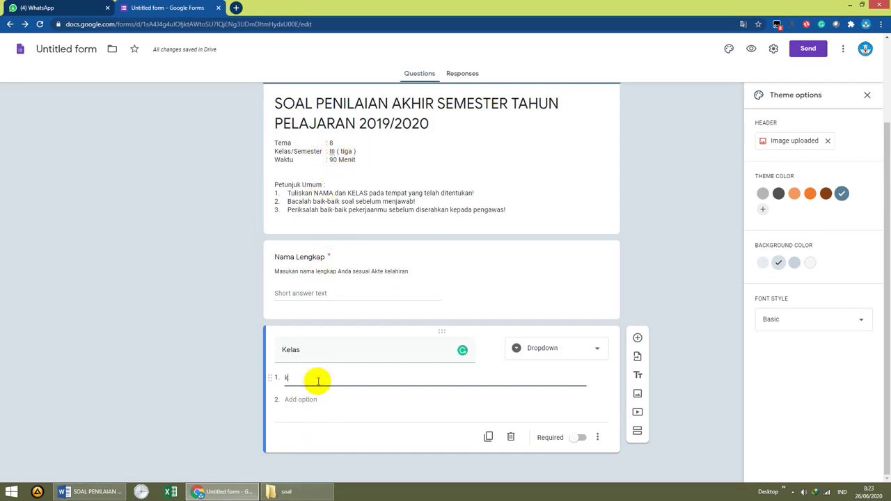
{"action": "type", "text": "elas"}
{"action": "key", "text": "BackSpace"}
{"action": "key", "text": "BackSpace"}
{"action": "key", "text": "BackSpace"}
{"action": "key", "text": "BackSpace"}
{"action": "key", "text": "BackSpace"}
{"action": "type", "text": "Kelas"}
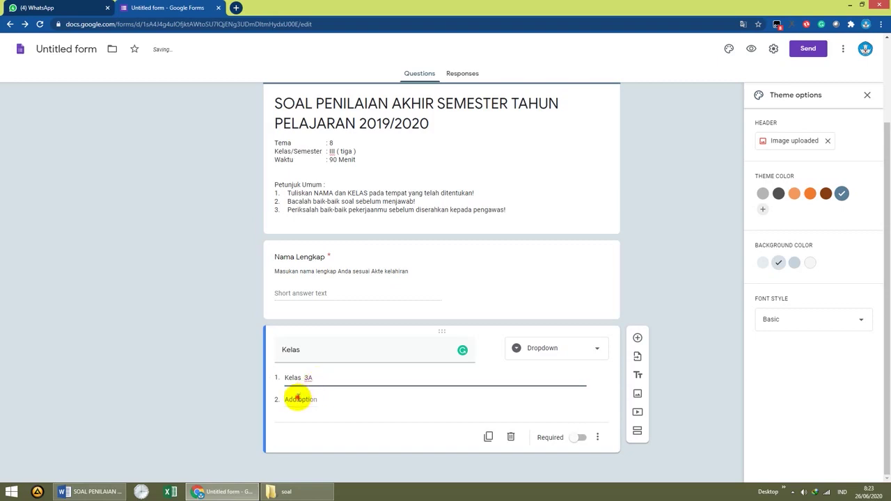
{"action": "left_click", "coordinate": [297, 399]}
{"action": "type", "text": "Kel"}
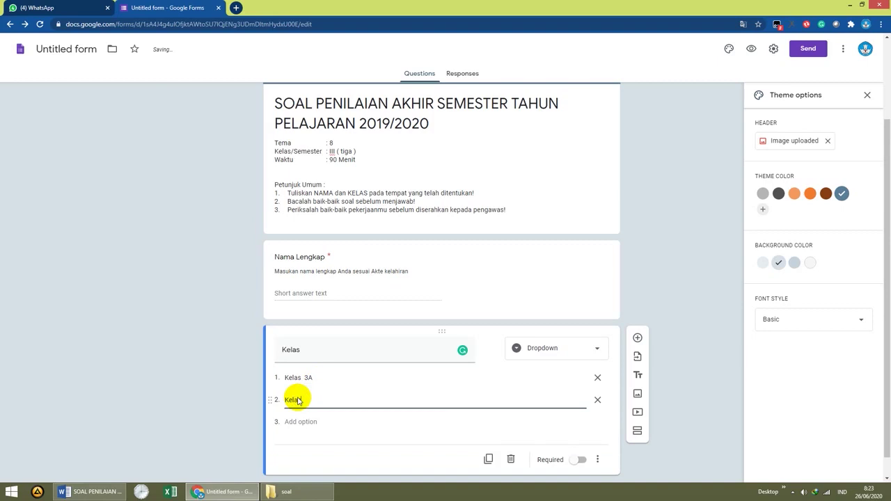
{"action": "type", "text": "as 3B"}
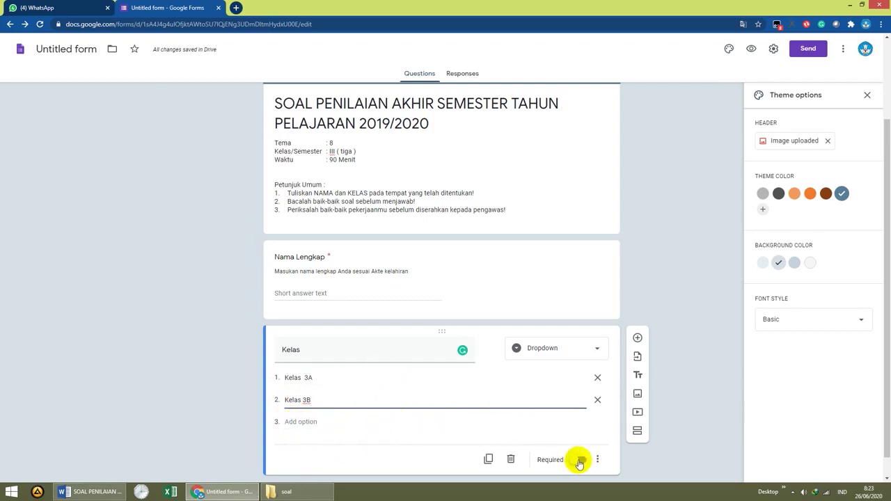
Make the "Kelas" question required and add the description "Pilih Sesuai Kelas Anda"
{"action": "left_click", "coordinate": [580, 461]}
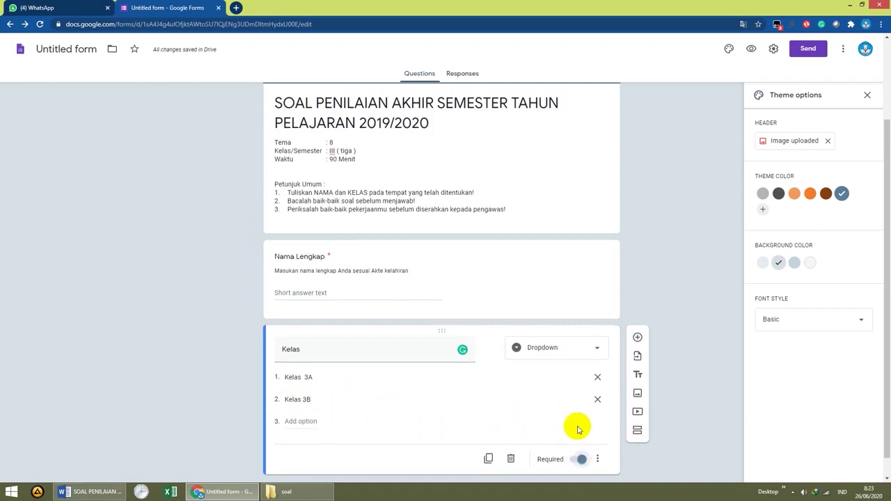
{"action": "scroll", "coordinate": [575, 426], "scroll_direction": "down", "scroll_amount": 1}
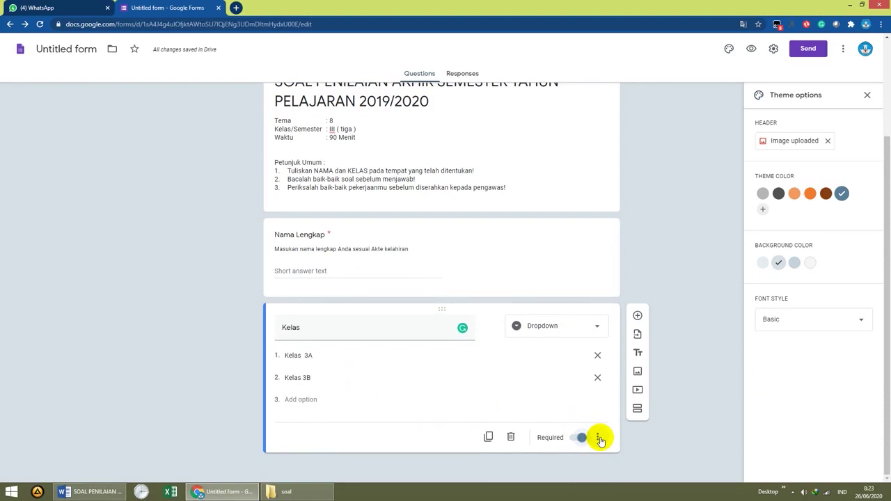
{"action": "left_click", "coordinate": [600, 438]}
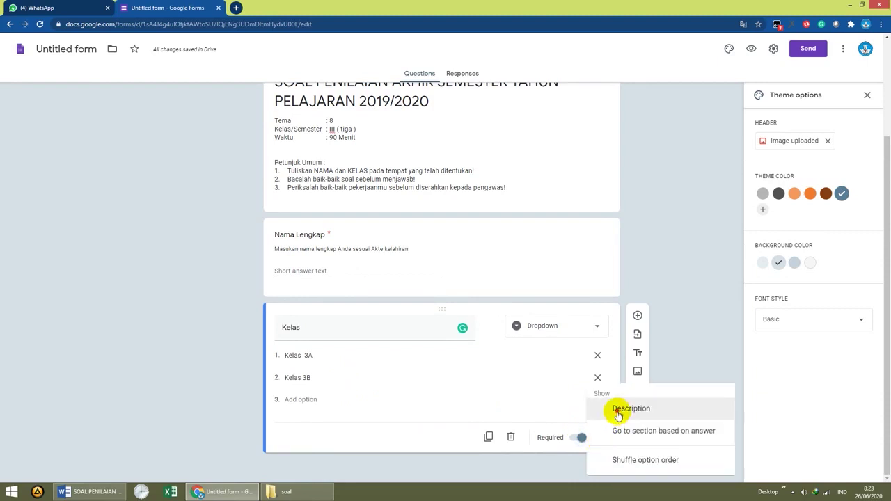
{"action": "left_click", "coordinate": [616, 410]}
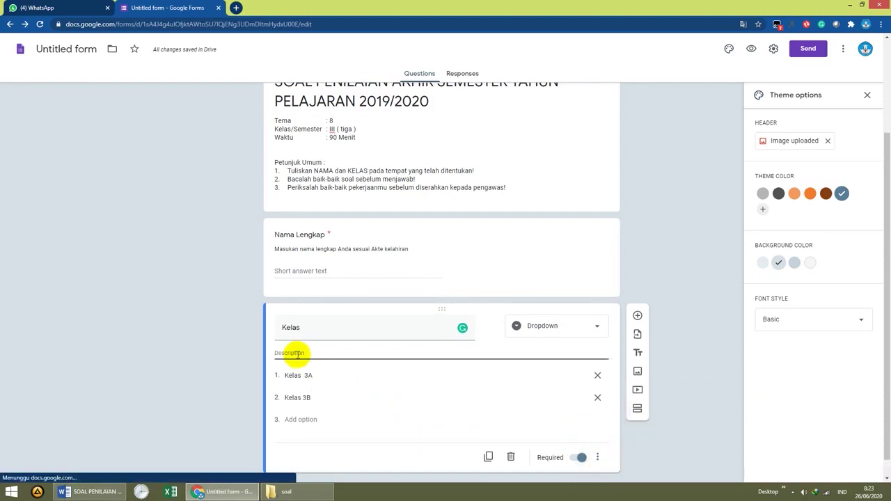
{"action": "type", "text": "Pil"}
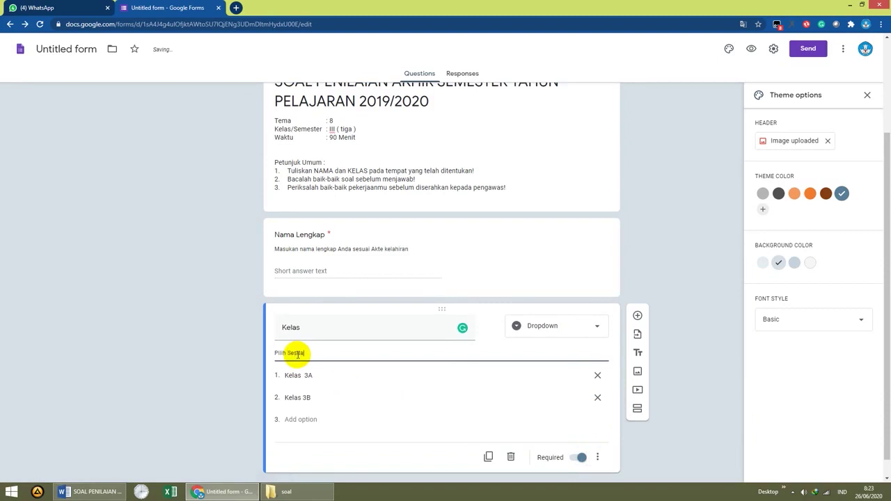
{"action": "type", "text": "ih Sesuai Kelas Anda"}
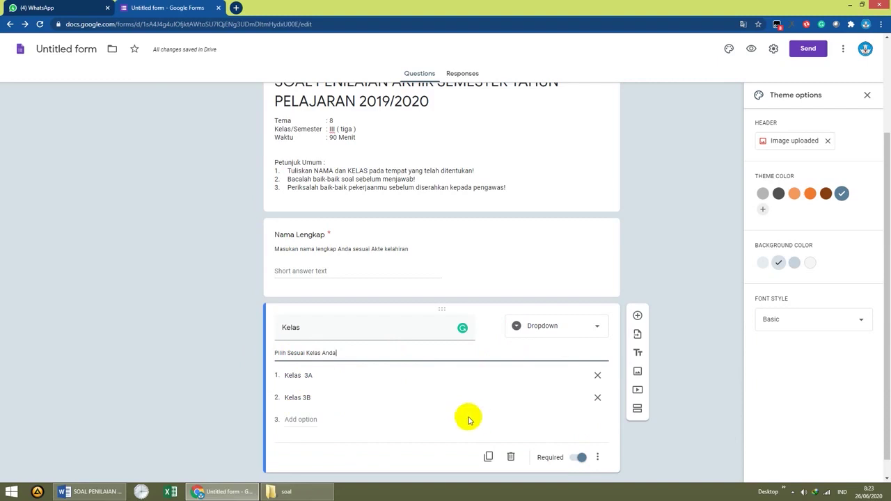
Compare the form's title, instructions and identity fields with the Word exam document, and examine the PPKN subject heading there
{"action": "scroll", "coordinate": [469, 420], "scroll_direction": "down", "scroll_amount": 1}
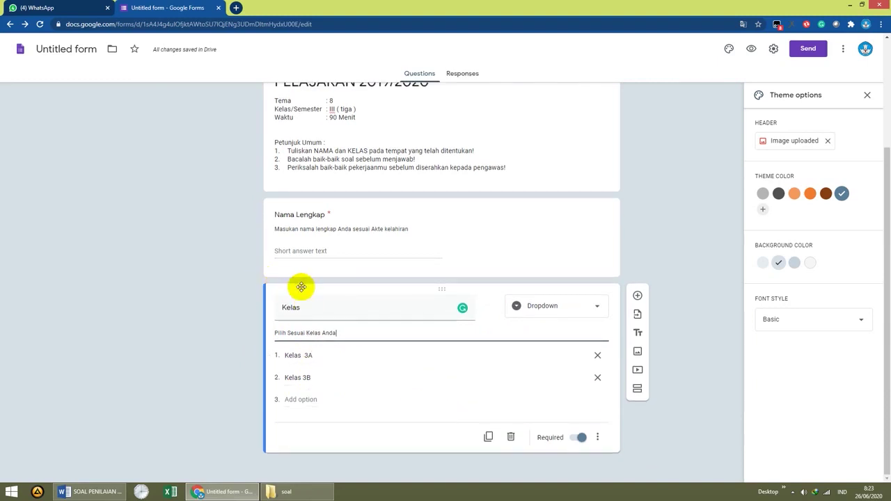
{"action": "scroll", "coordinate": [350, 283], "scroll_direction": "up", "scroll_amount": 1}
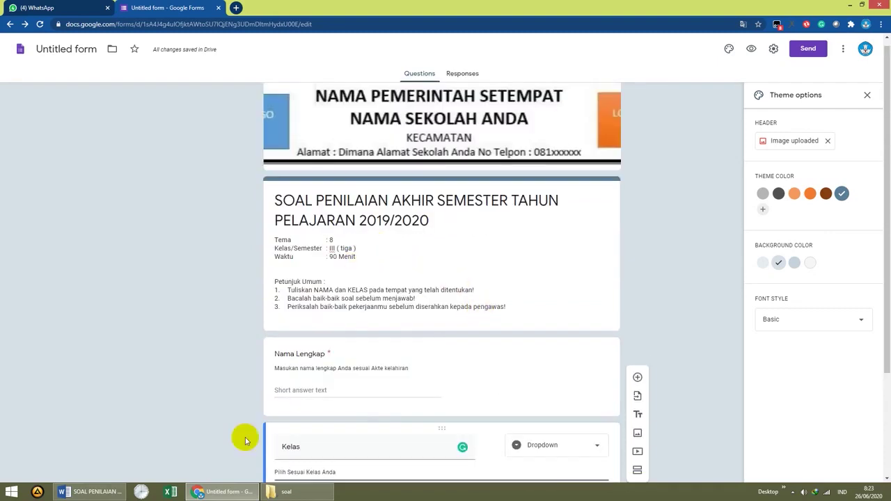
{"action": "left_click", "coordinate": [96, 492]}
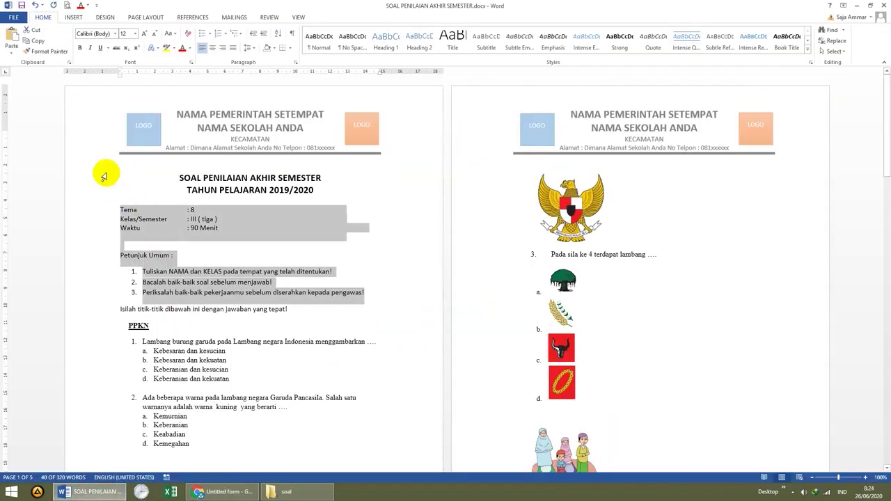
{"action": "left_click_drag", "start_coordinate": [100, 174], "coordinate": [354, 292]}
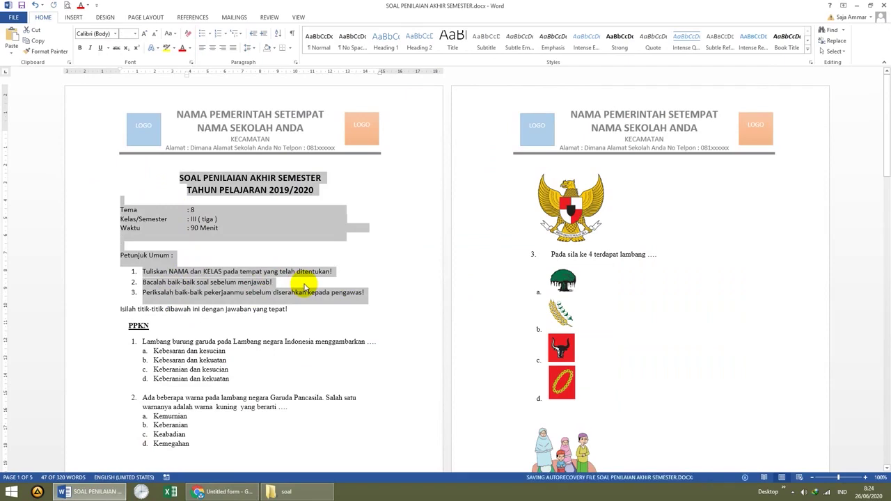
{"action": "left_click", "coordinate": [223, 492]}
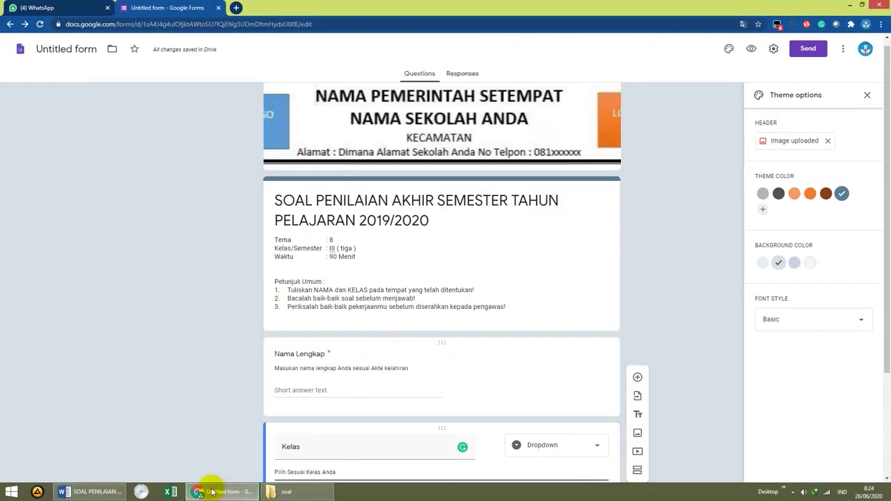
{"action": "left_click", "coordinate": [69, 491]}
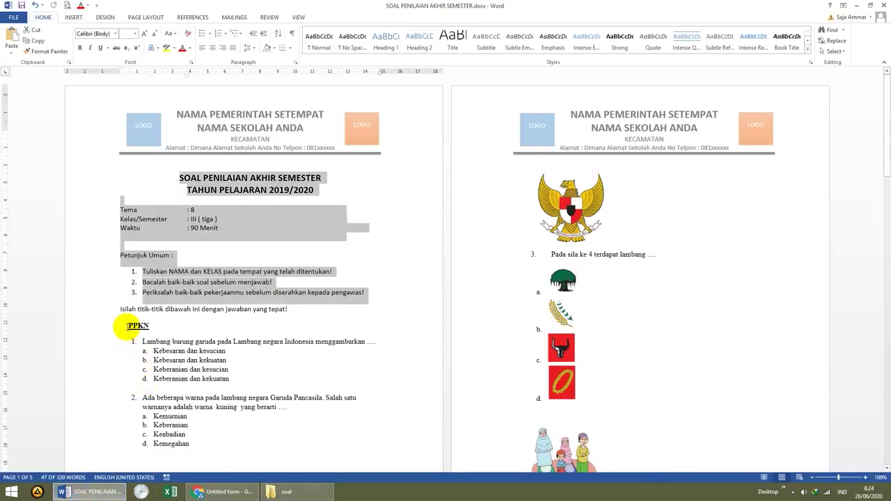
{"action": "left_click_drag", "start_coordinate": [127, 326], "coordinate": [232, 331]}
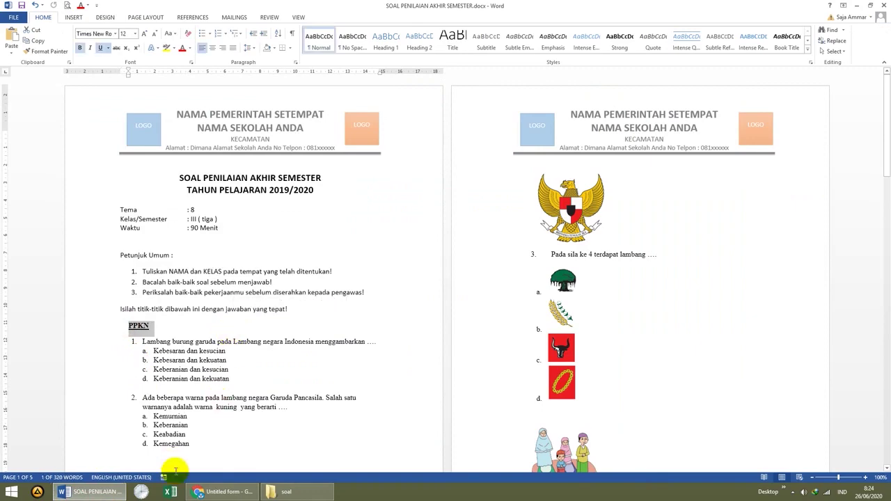
{"action": "left_click", "coordinate": [222, 491]}
{"action": "scroll", "coordinate": [474, 366], "scroll_direction": "down", "scroll_amount": 2}
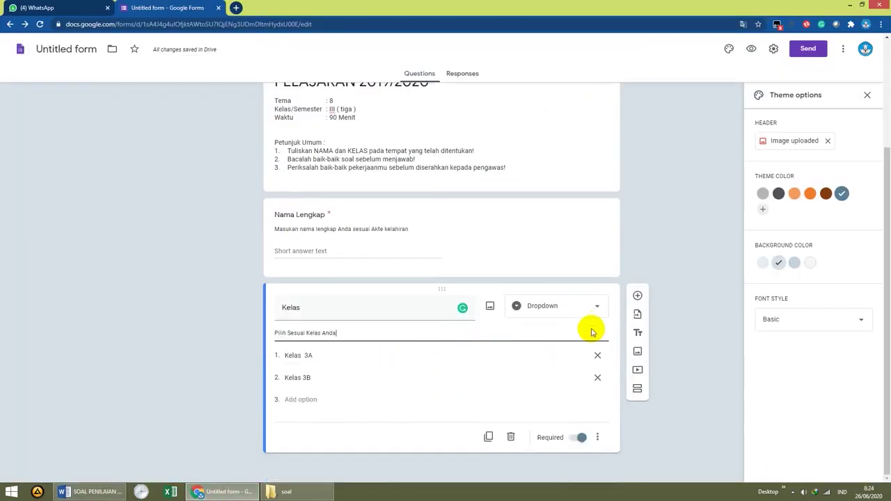
{"action": "left_click", "coordinate": [673, 343]}
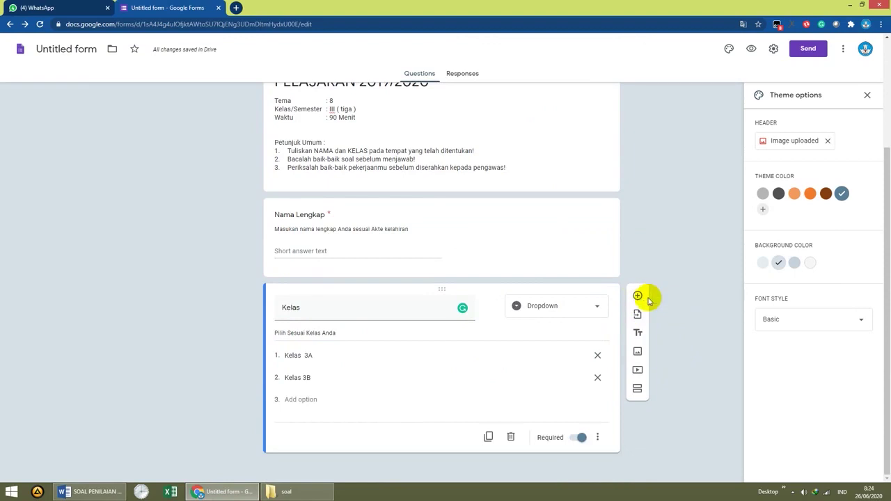
Add a new section to the form after the "Kelas" question and review the resulting two-section layout
{"action": "scroll", "coordinate": [223, 356], "scroll_direction": "up", "scroll_amount": 2}
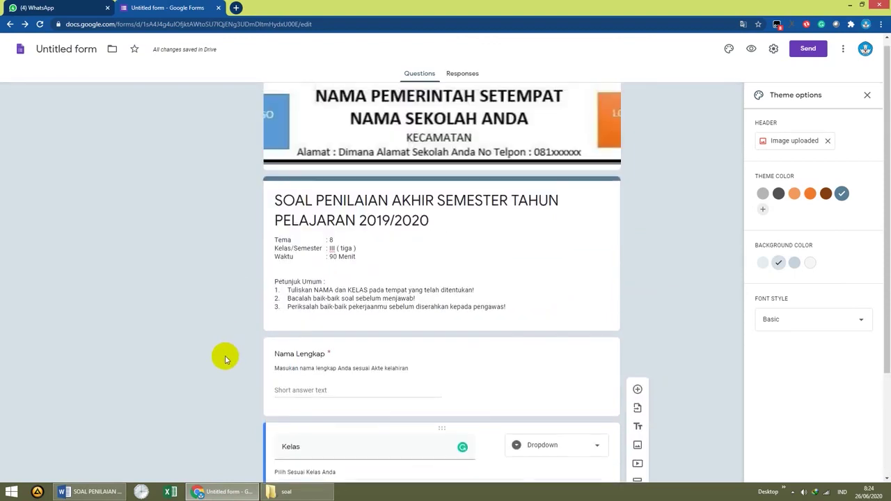
{"action": "scroll", "coordinate": [225, 360], "scroll_direction": "up", "scroll_amount": 1}
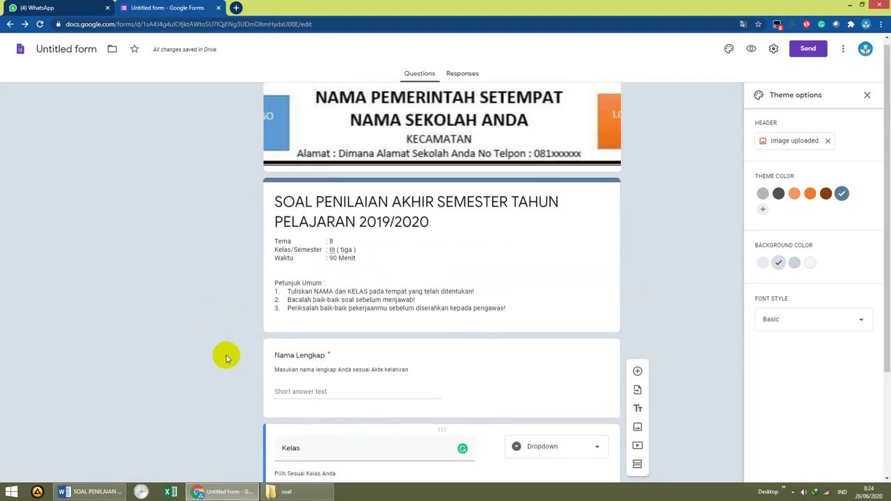
{"action": "scroll", "coordinate": [224, 358], "scroll_direction": "down", "scroll_amount": 2}
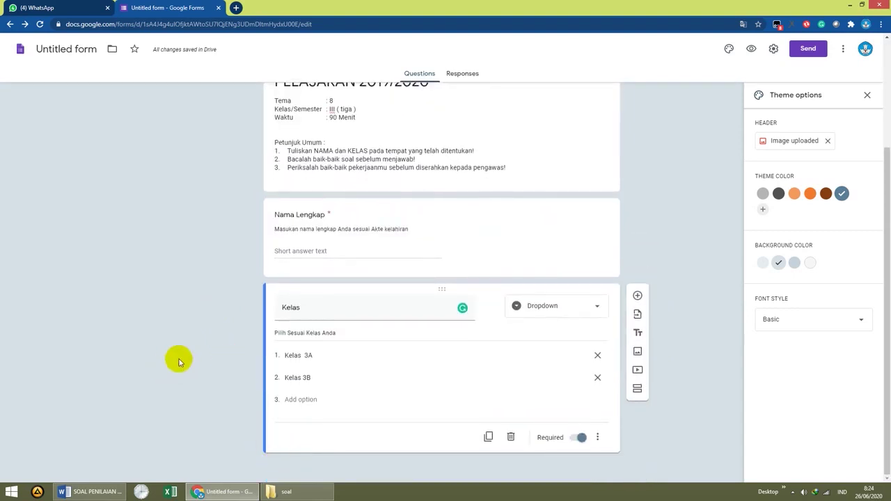
{"action": "scroll", "coordinate": [177, 360], "scroll_direction": "up", "scroll_amount": 2}
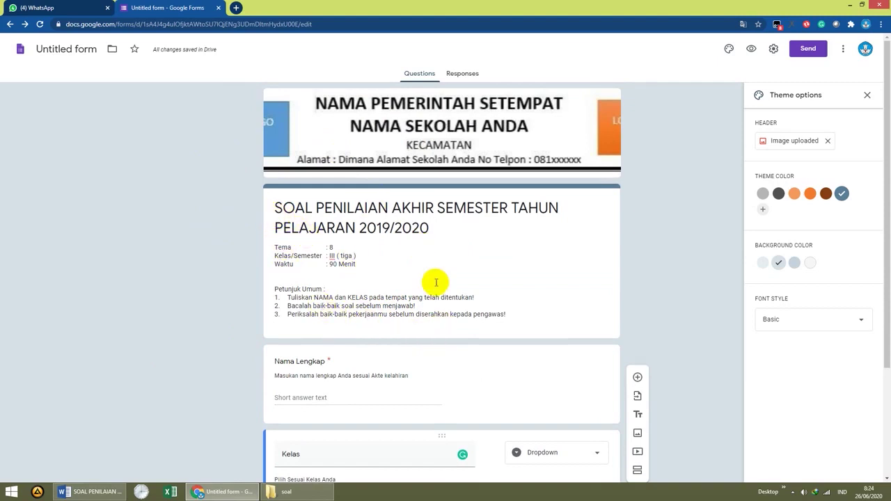
{"action": "scroll", "coordinate": [268, 265], "scroll_direction": "down", "scroll_amount": 2}
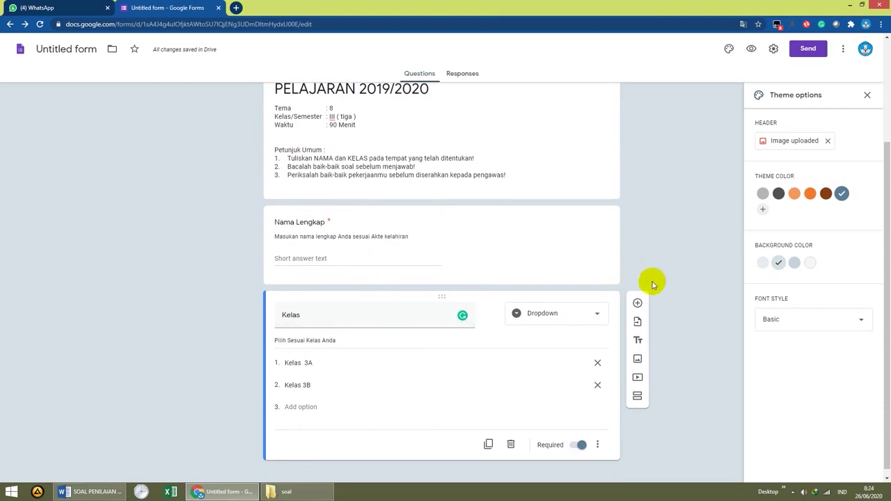
{"action": "left_click", "coordinate": [636, 397]}
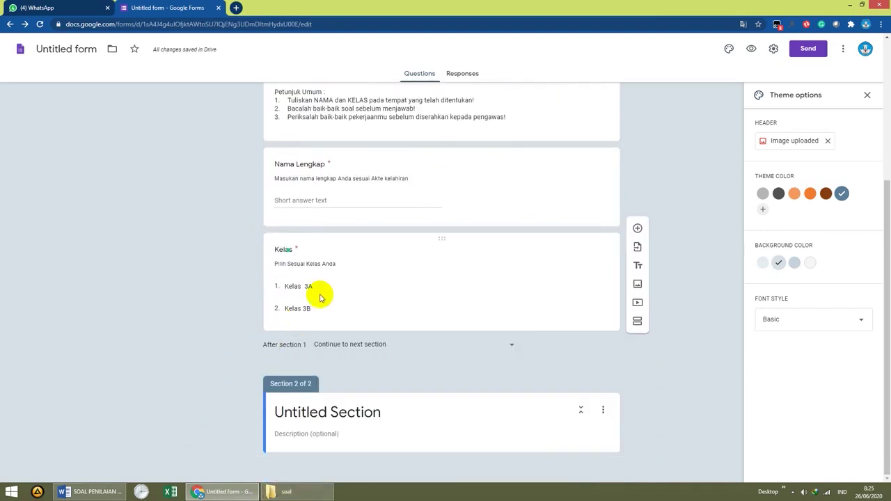
{"action": "scroll", "coordinate": [319, 287], "scroll_direction": "up", "scroll_amount": 5}
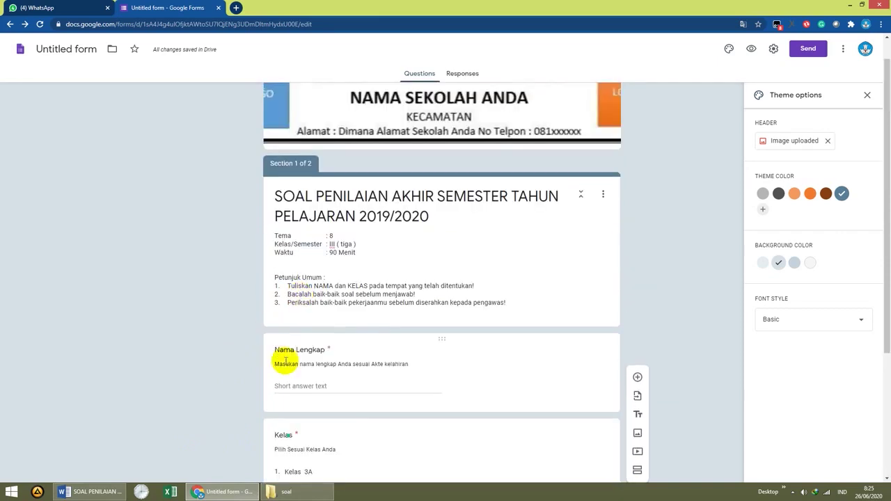
{"action": "scroll", "coordinate": [322, 381], "scroll_direction": "down", "scroll_amount": 2}
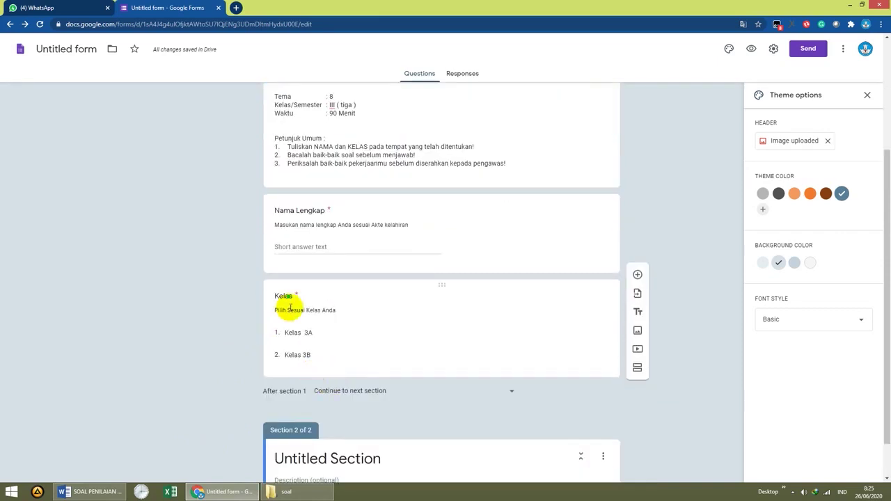
{"action": "scroll", "coordinate": [477, 412], "scroll_direction": "down", "scroll_amount": 1}
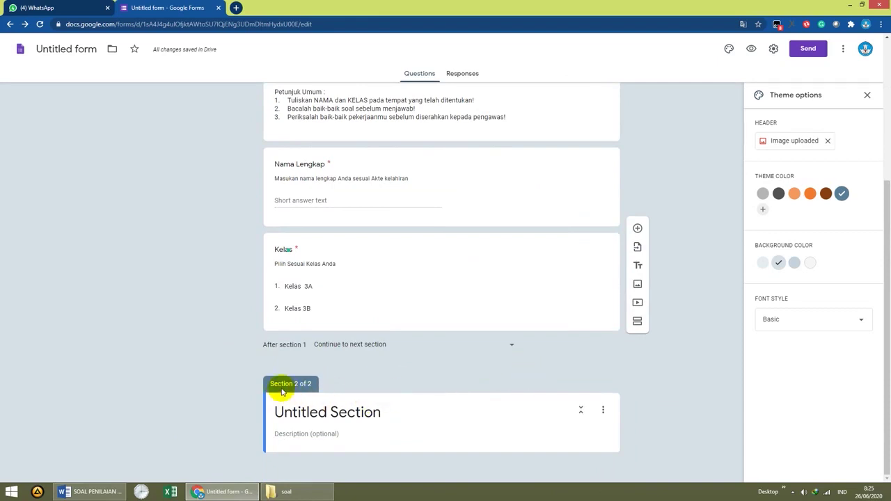
Check the subject heading in the Word document and title the form's new section "Mata Pelajaran PKn"
{"action": "left_click", "coordinate": [83, 490]}
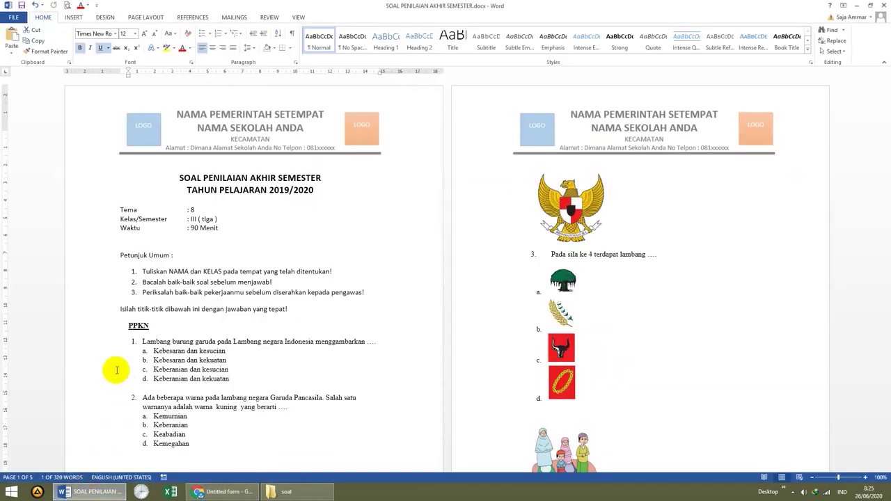
{"action": "double_click", "coordinate": [137, 326]}
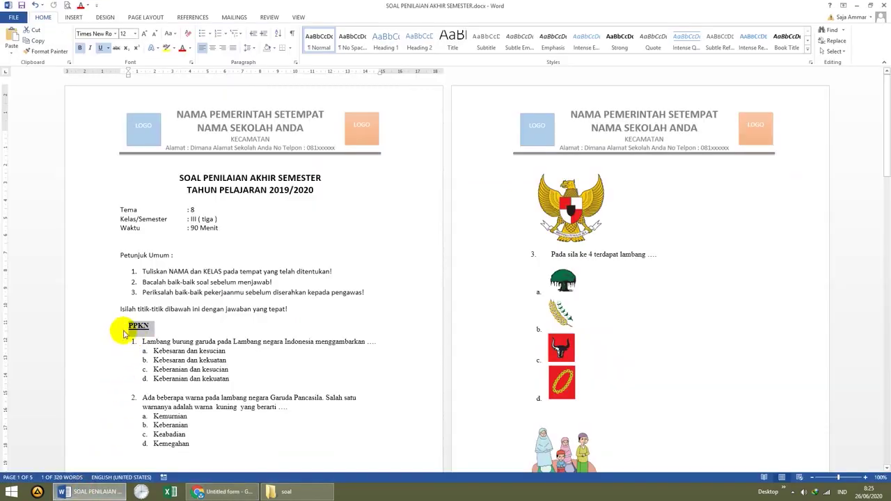
{"action": "left_click", "coordinate": [221, 491]}
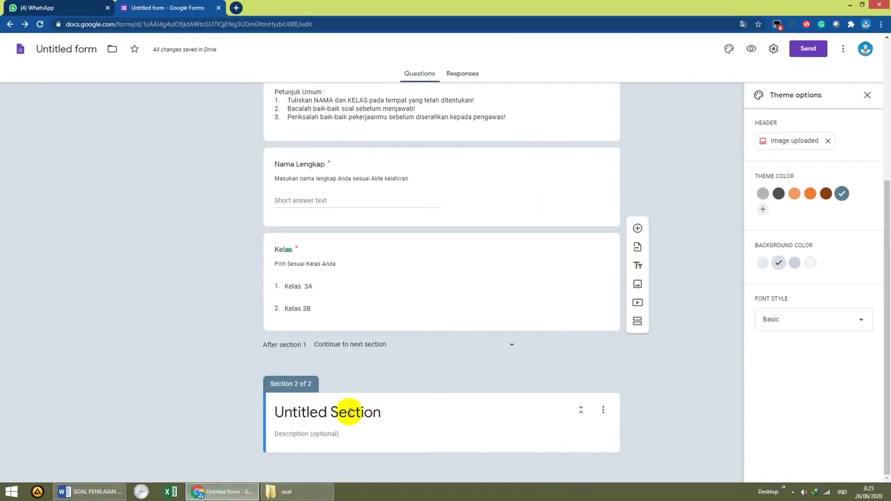
{"action": "left_click", "coordinate": [350, 412]}
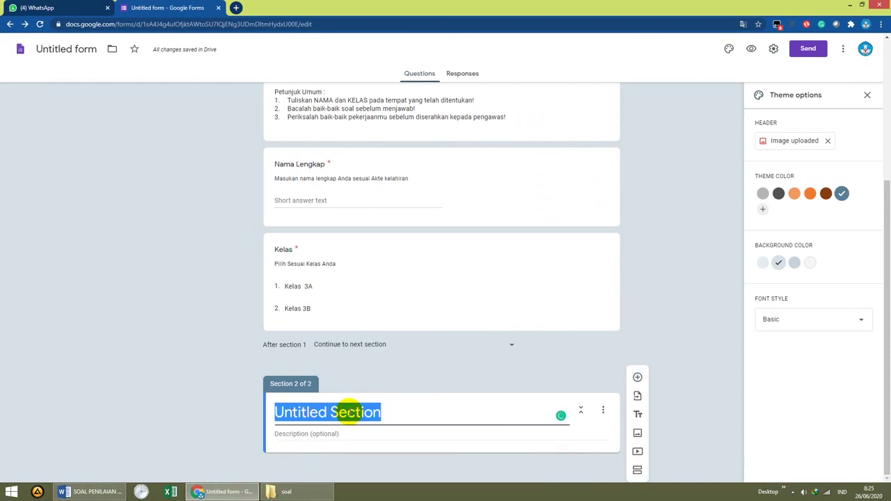
{"action": "type", "text": "Mata Pelajaran PKn"}
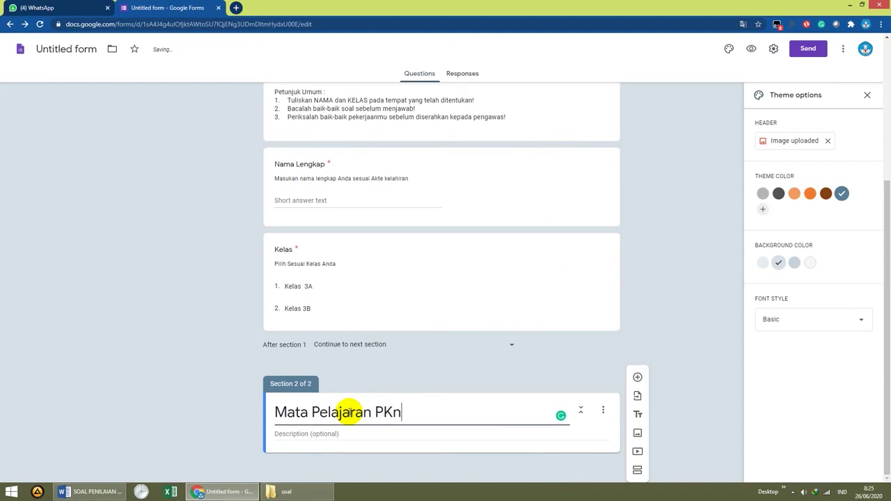
{"action": "left_click", "coordinate": [366, 381]}
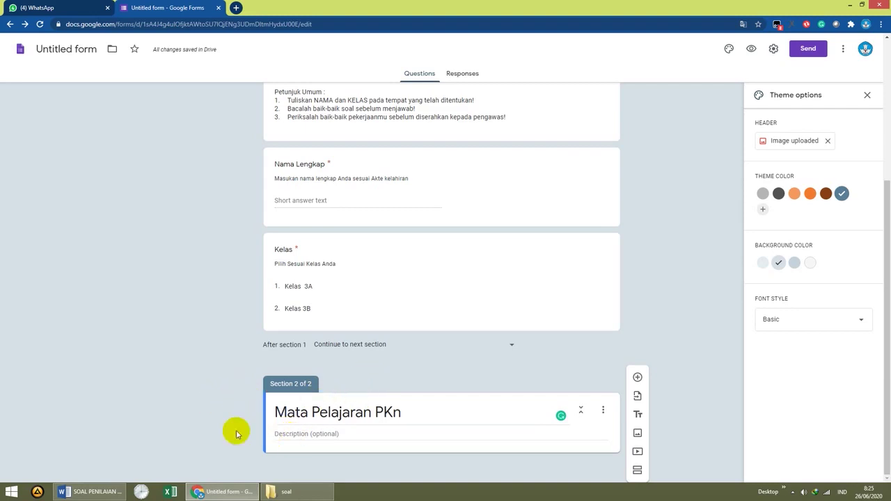
Copy "Isilah titik-titik dibawah ini dengan jawaban yang tepat!" from the Word document into the description of the "Mata Pelajaran PKn" section
{"action": "left_click", "coordinate": [308, 433]}
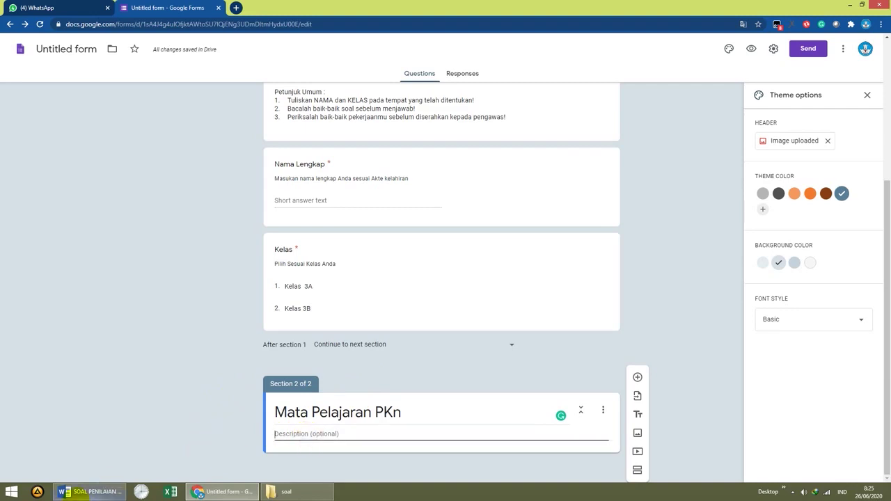
{"action": "left_click", "coordinate": [80, 491]}
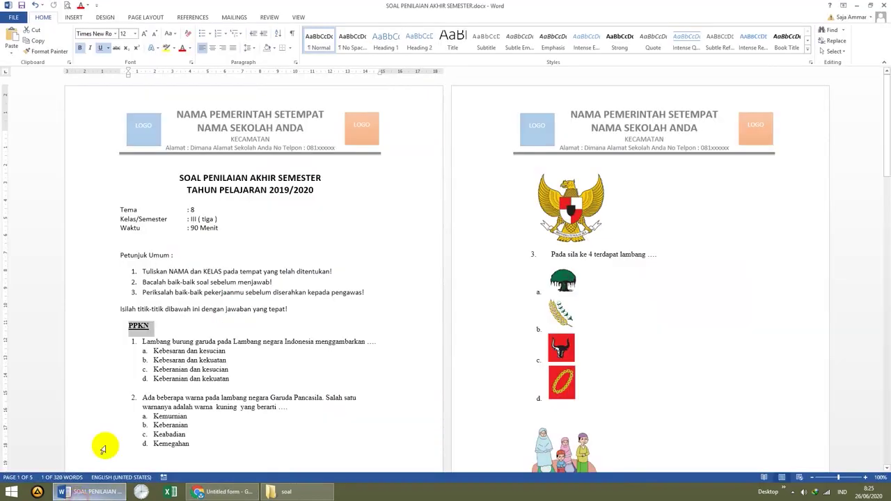
{"action": "left_click", "coordinate": [119, 309]}
{"action": "left_click_drag", "start_coordinate": [153, 308], "coordinate": [288, 309]}
{"action": "key", "text": "ctrl+c"}
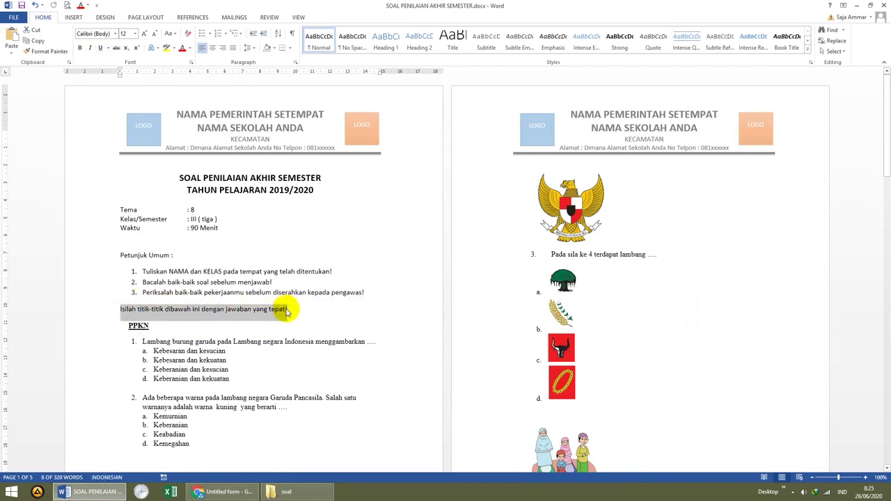
{"action": "left_click", "coordinate": [215, 496]}
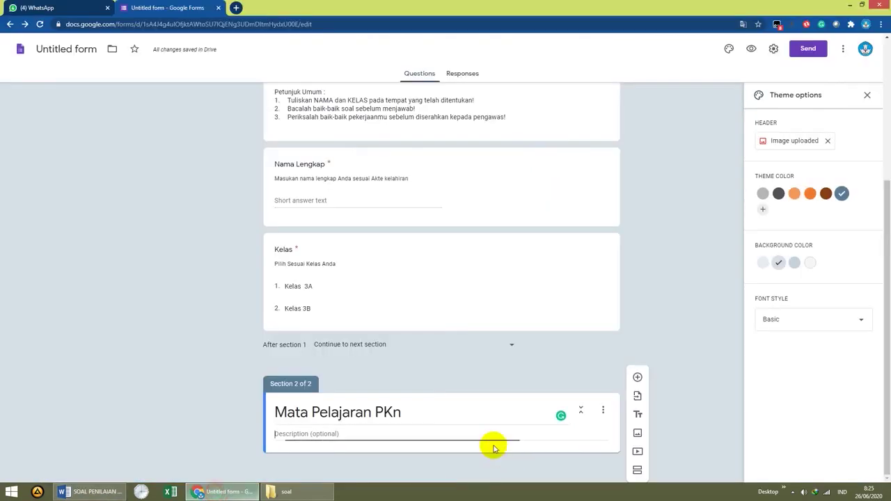
{"action": "right_click", "coordinate": [324, 434]}
{"action": "left_click", "coordinate": [341, 363]}
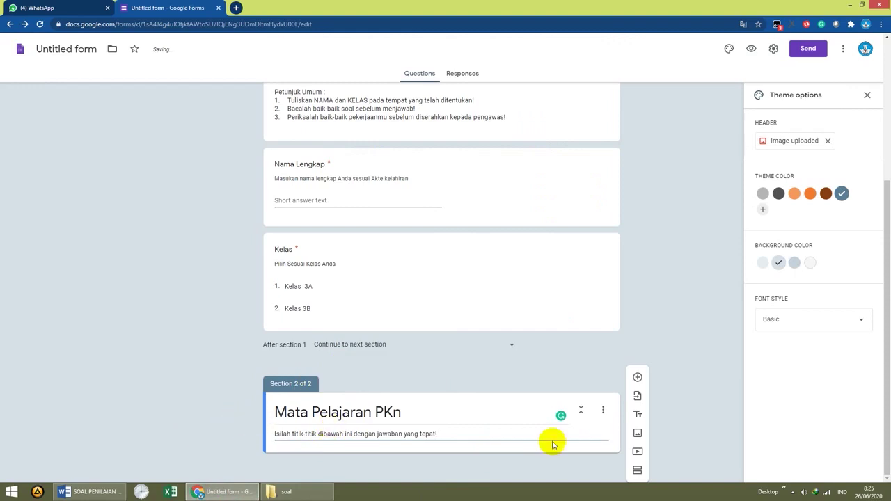
{"action": "left_click", "coordinate": [680, 393]}
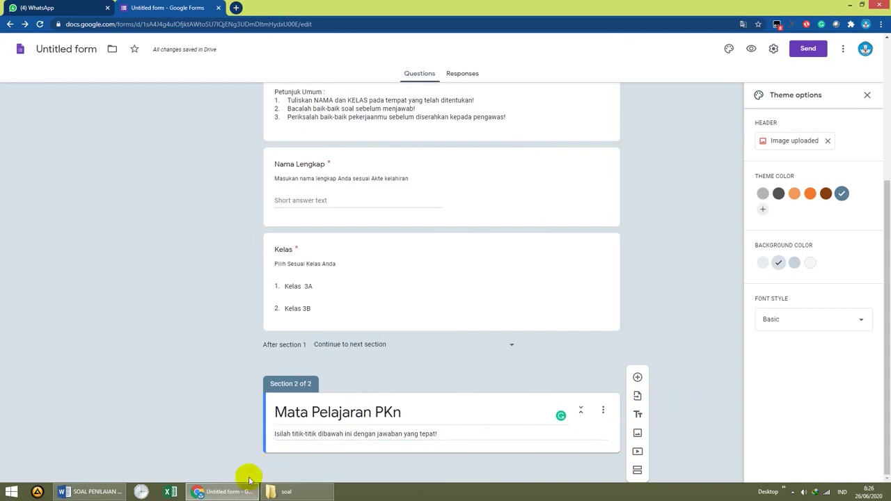
Add a multiple-choice question below question 1 and copy question 2 ("Ada beberapa warna pada lambang negara Garuda Pancasila...") from the Word document as its text
{"action": "left_click", "coordinate": [97, 492]}
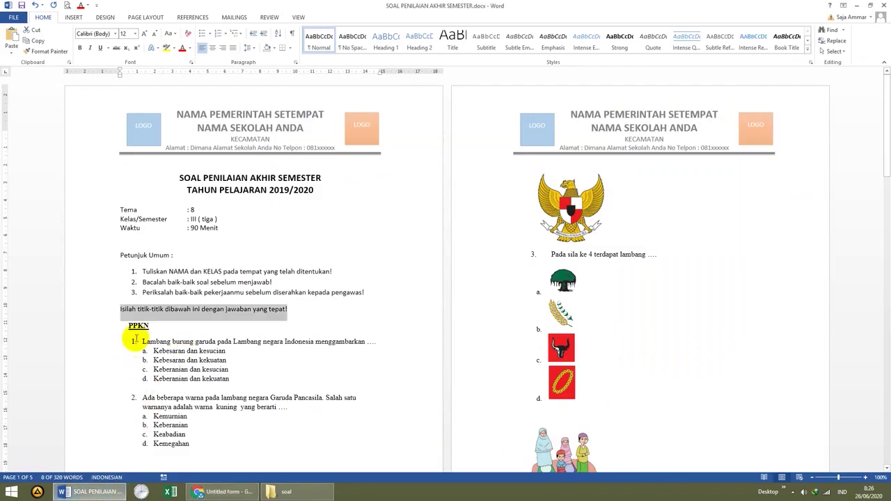
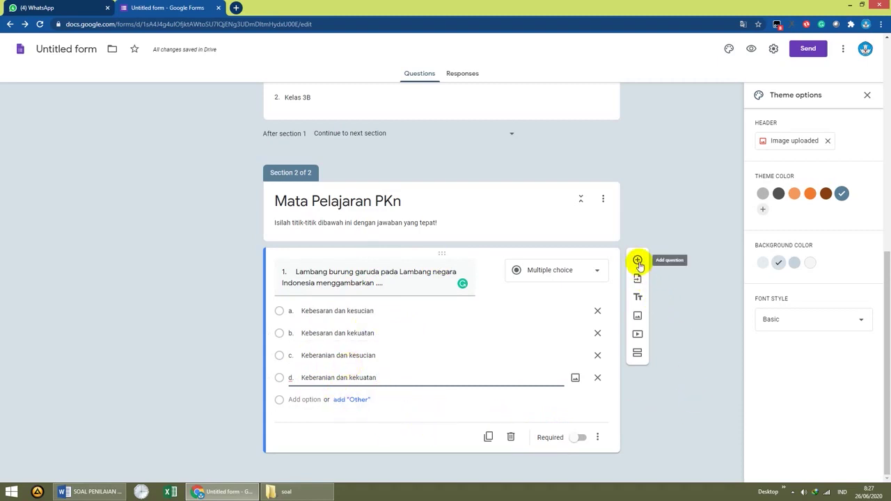
{"action": "left_click", "coordinate": [638, 264]}
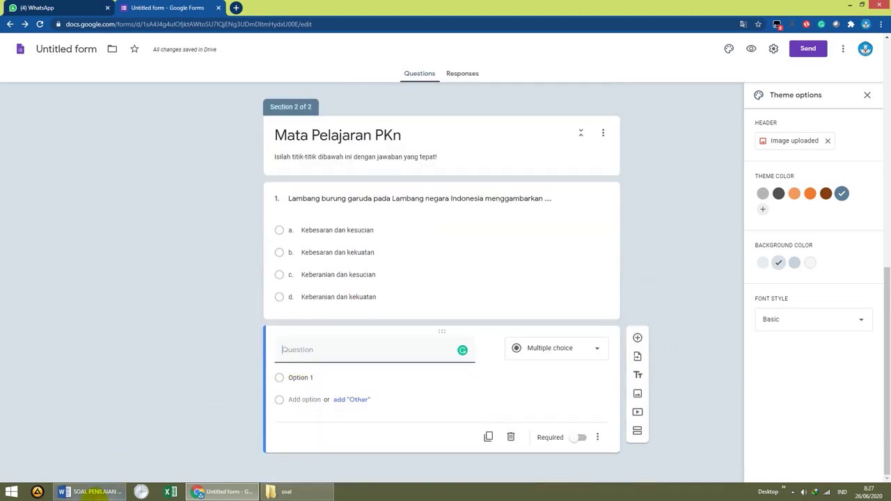
{"action": "left_click", "coordinate": [95, 492]}
{"action": "scroll", "coordinate": [141, 424], "scroll_direction": "down", "scroll_amount": 3}
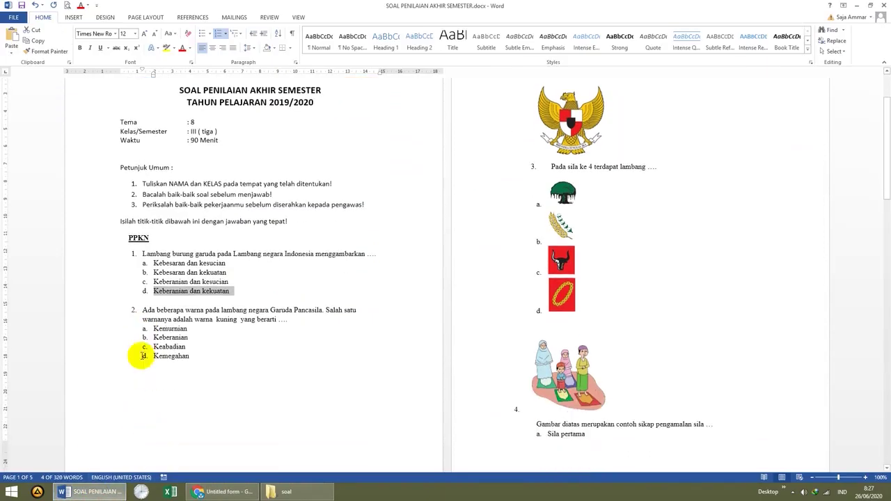
{"action": "left_click_drag", "start_coordinate": [143, 308], "coordinate": [276, 318]}
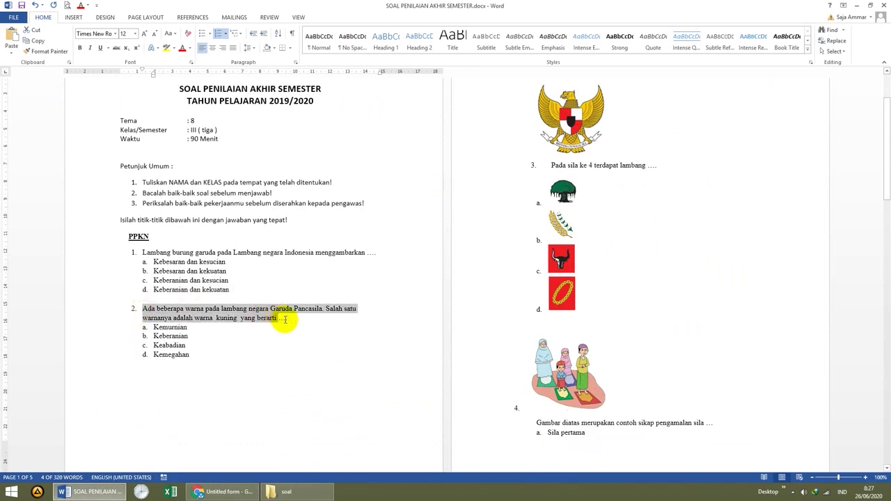
{"action": "left_click", "coordinate": [223, 492]}
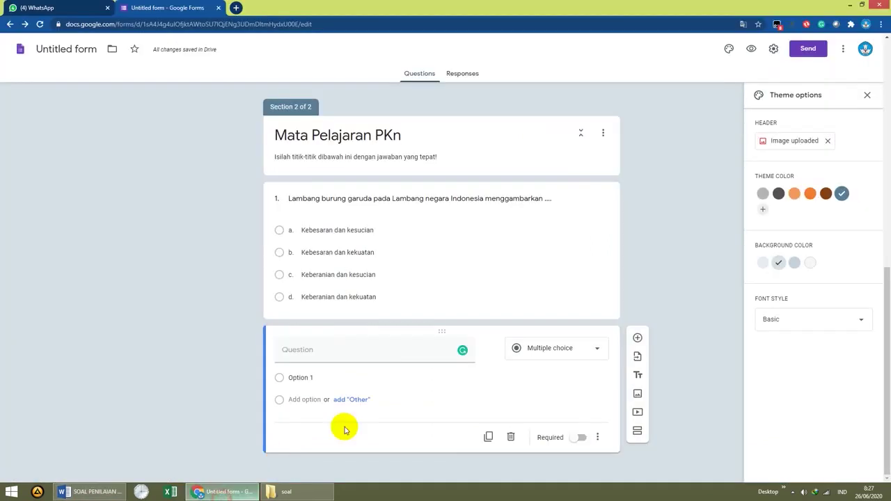
{"action": "left_click", "coordinate": [309, 351]}
{"action": "type", "text": "2. Ada beberapa warna pada lambang negara Garuda Pancasila. Salah satu warnanya adalah warna kuning yang berarti …."}
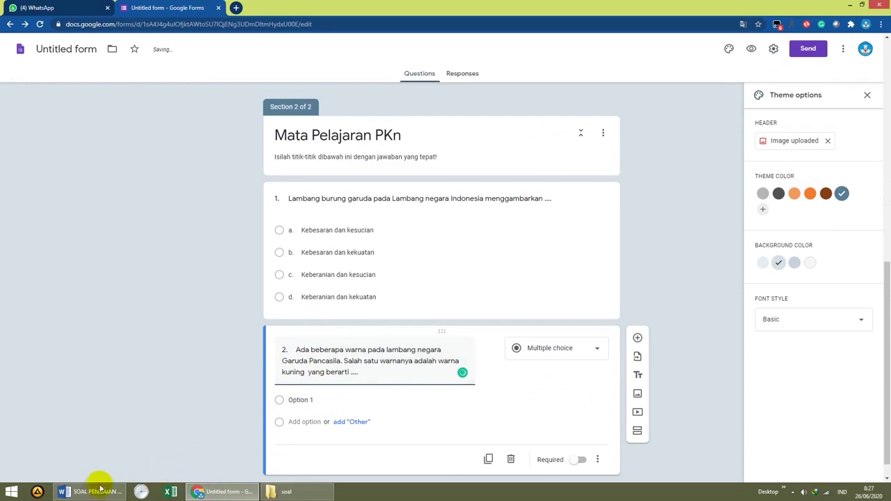
Copy "Kemurnian" from the Word document into the first answer of question 2 as "a. Kemurnian"
{"action": "left_click", "coordinate": [94, 491]}
{"action": "left_click_drag", "start_coordinate": [154, 328], "coordinate": [201, 330]}
{"action": "key", "text": "ctrl+c"}
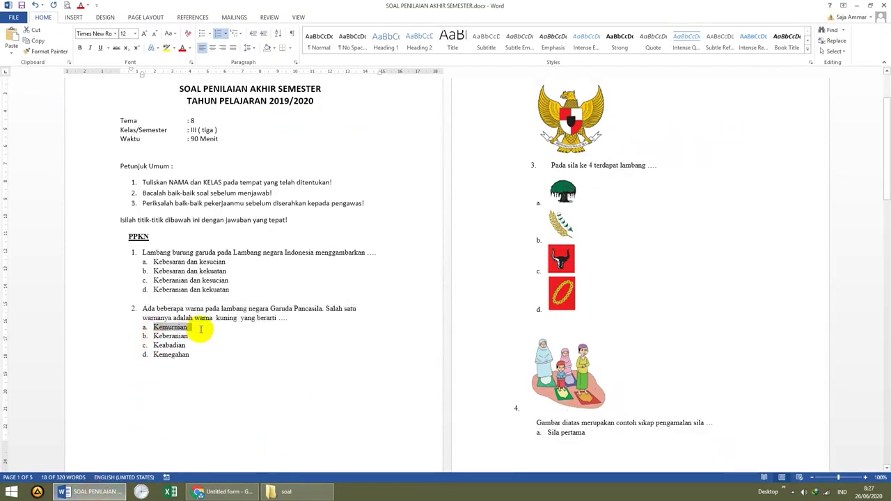
{"action": "left_click", "coordinate": [221, 492]}
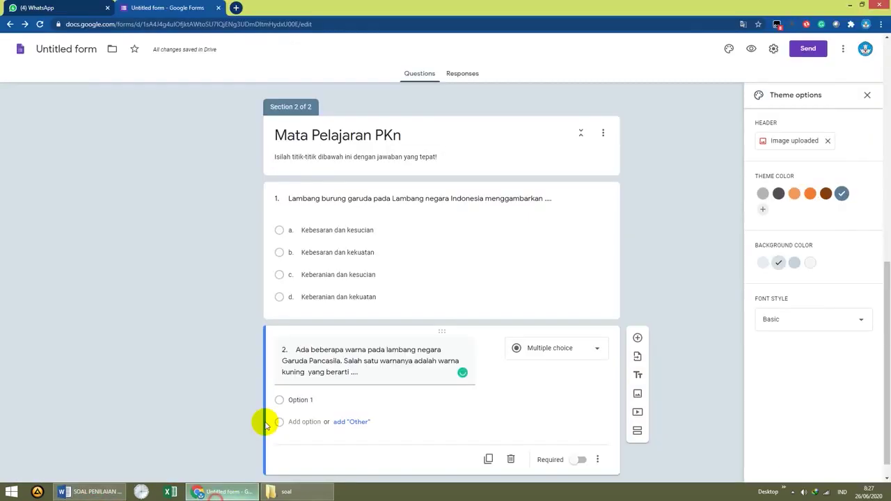
{"action": "left_click", "coordinate": [295, 400]}
{"action": "key", "text": "ctrl+v"}
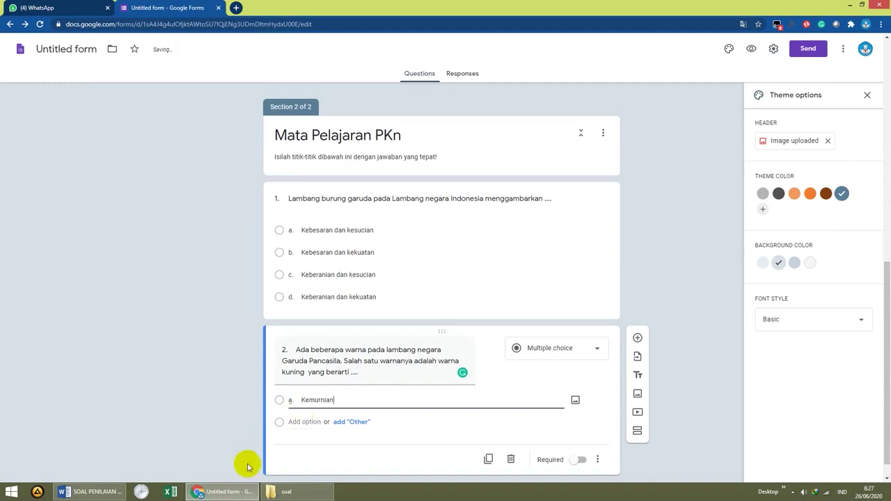
Add "b. Keberanian" from the Word document as the second answer of question 2
{"action": "left_click", "coordinate": [97, 491]}
{"action": "left_click", "coordinate": [152, 336]}
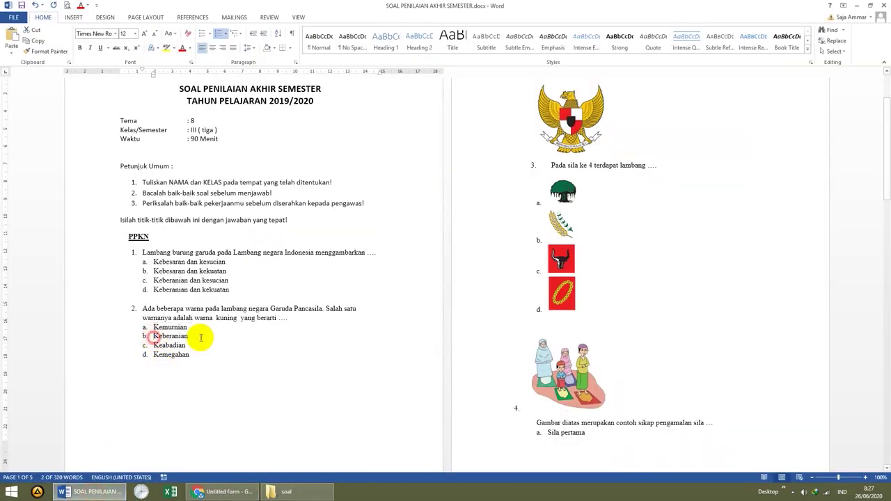
{"action": "left_click", "coordinate": [222, 492]}
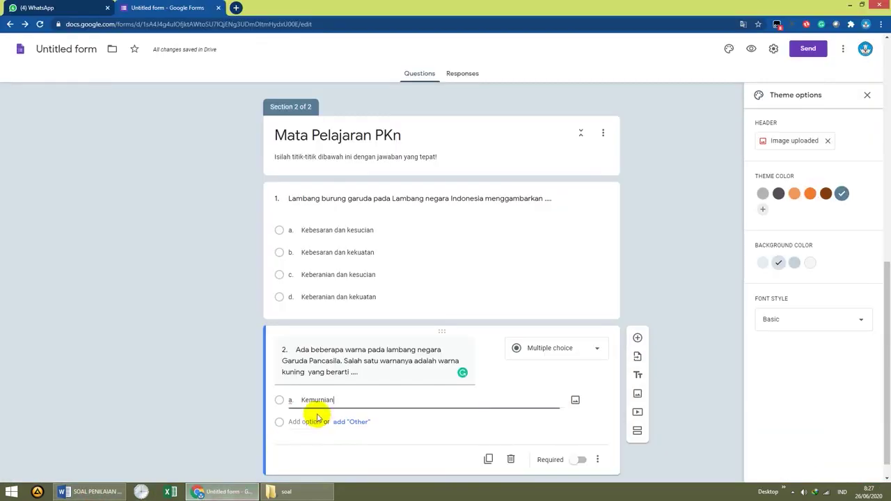
{"action": "left_click", "coordinate": [307, 422]}
{"action": "type", "text": "Keberanian"}
Add "c. Keabadian" from the Word document as the third answer of question 2
{"action": "left_click", "coordinate": [97, 492]}
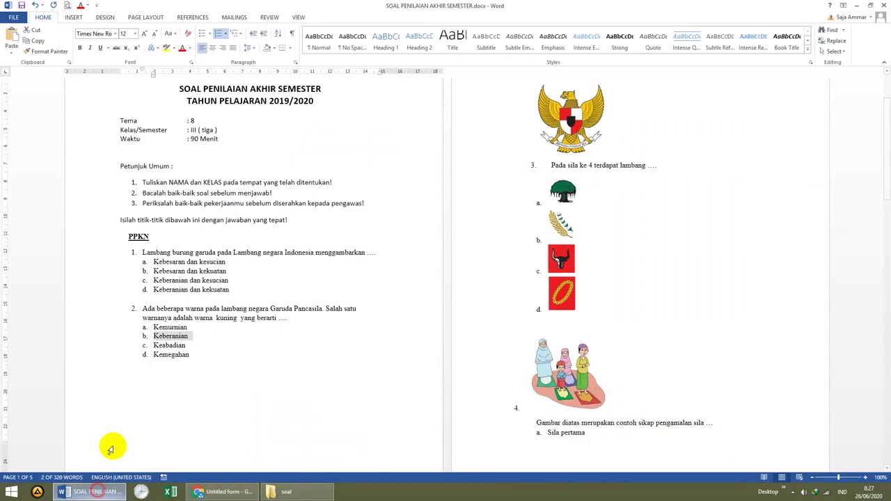
{"action": "left_click_drag", "start_coordinate": [153, 345], "coordinate": [187, 345]}
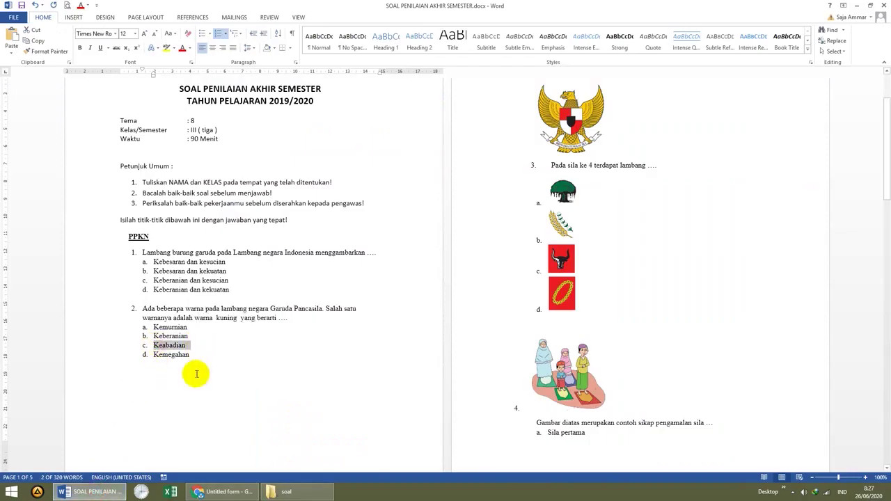
{"action": "left_click", "coordinate": [223, 492]}
{"action": "left_click", "coordinate": [292, 444]}
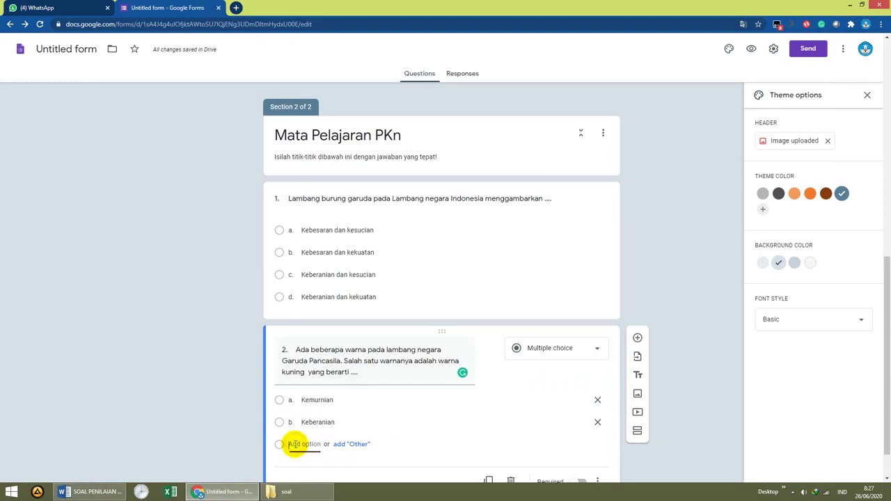
{"action": "type", "text": "Keabadian"}
Add "d. Kemegahan" from the Word document as the fourth answer of question 2
{"action": "left_click", "coordinate": [83, 491]}
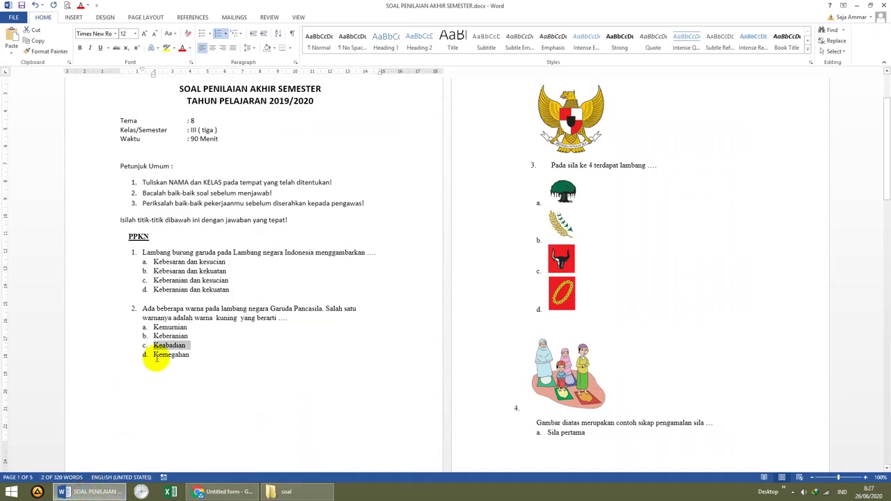
{"action": "left_click_drag", "start_coordinate": [152, 354], "coordinate": [195, 357]}
{"action": "key", "text": "ctrl+c"}
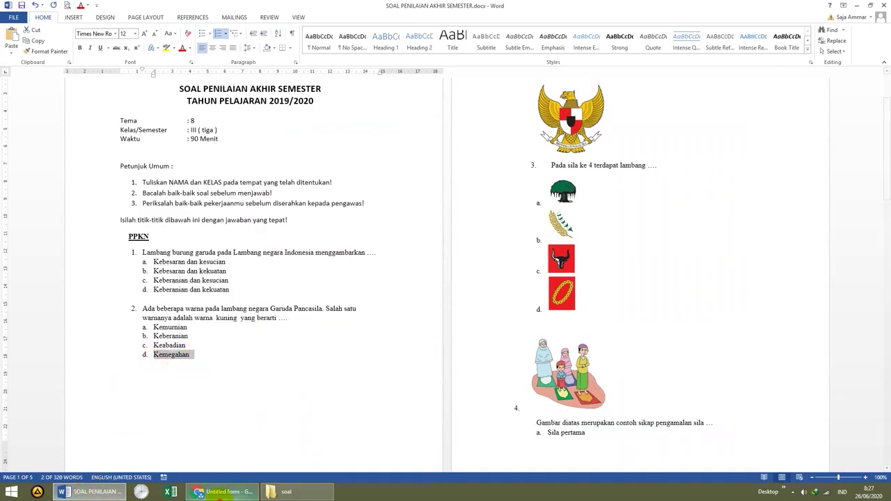
{"action": "left_click", "coordinate": [223, 492]}
{"action": "left_click", "coordinate": [305, 467]}
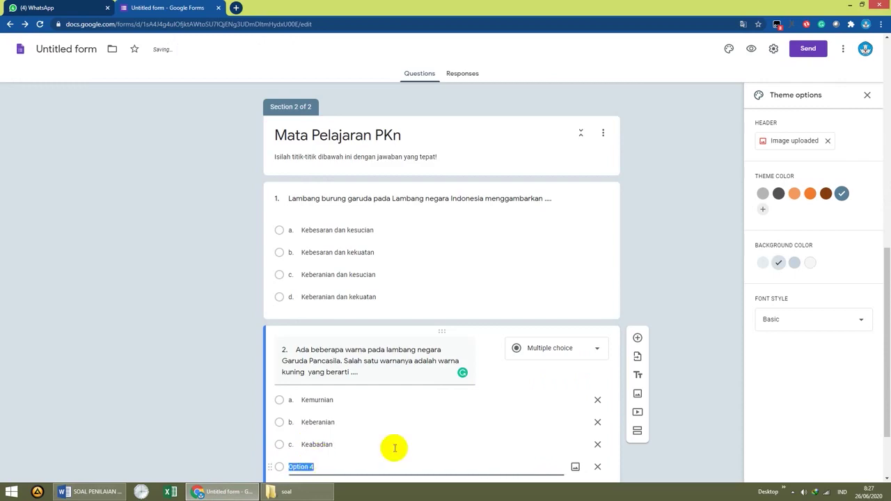
{"action": "key", "text": "ctrl+v"}
{"action": "scroll", "coordinate": [441, 436], "scroll_direction": "down", "scroll_amount": 1}
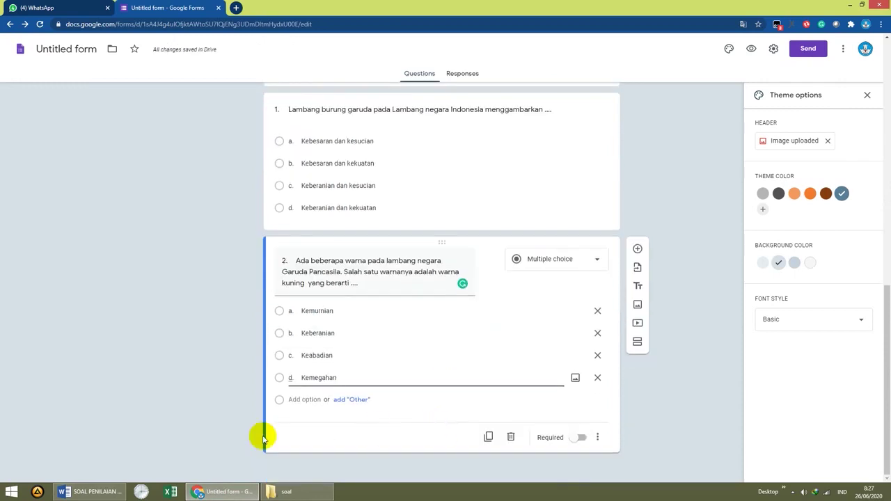
Add a new multiple-choice question below question 2 and examine question 3 with its picture in the Word document
{"action": "left_click", "coordinate": [98, 492]}
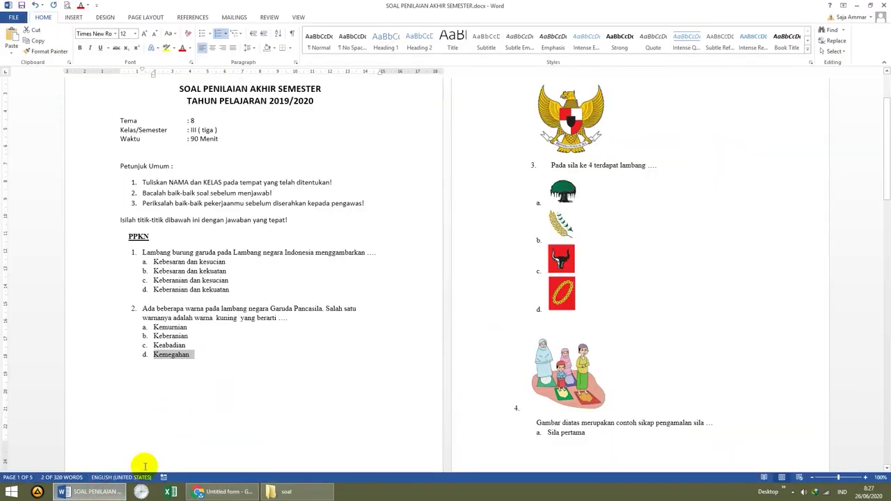
{"action": "left_click", "coordinate": [201, 491]}
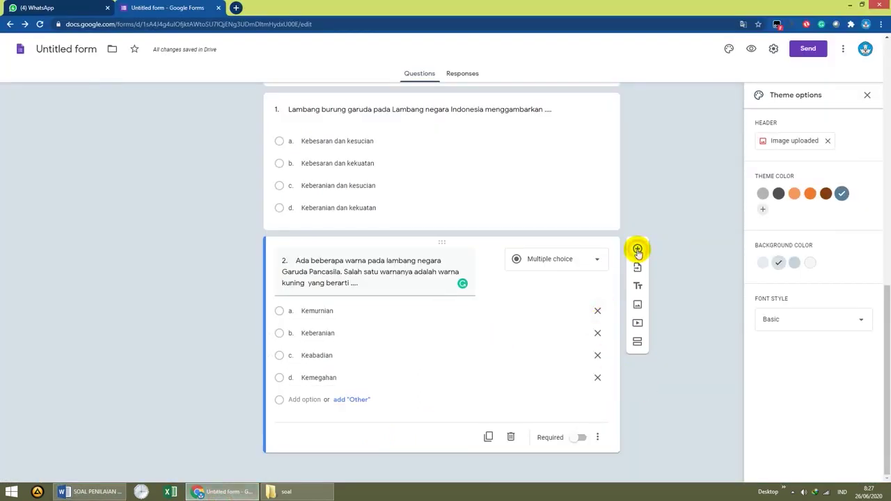
{"action": "left_click", "coordinate": [638, 251]}
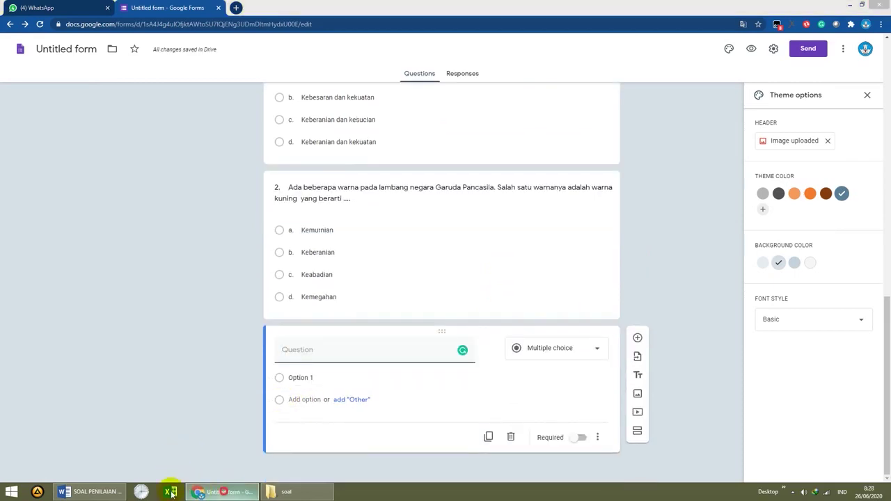
{"action": "left_click", "coordinate": [92, 492]}
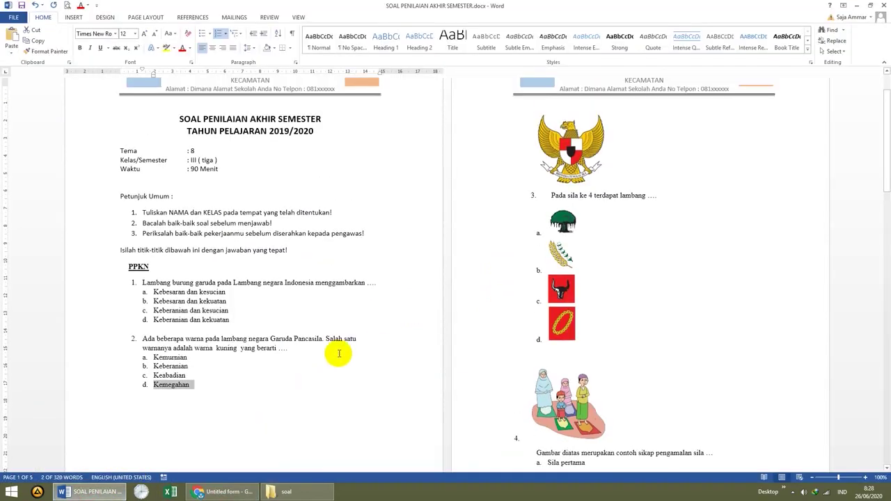
{"action": "scroll", "coordinate": [344, 352], "scroll_direction": "up", "scroll_amount": 1}
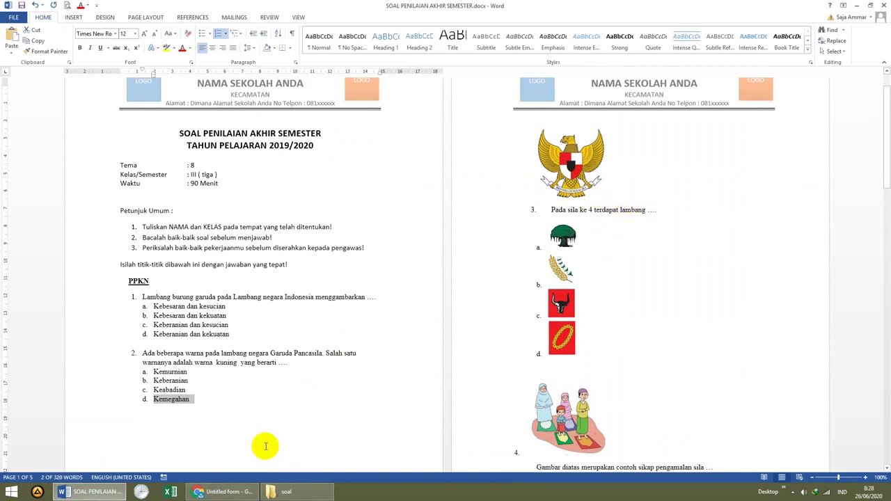
{"action": "left_click", "coordinate": [221, 494]}
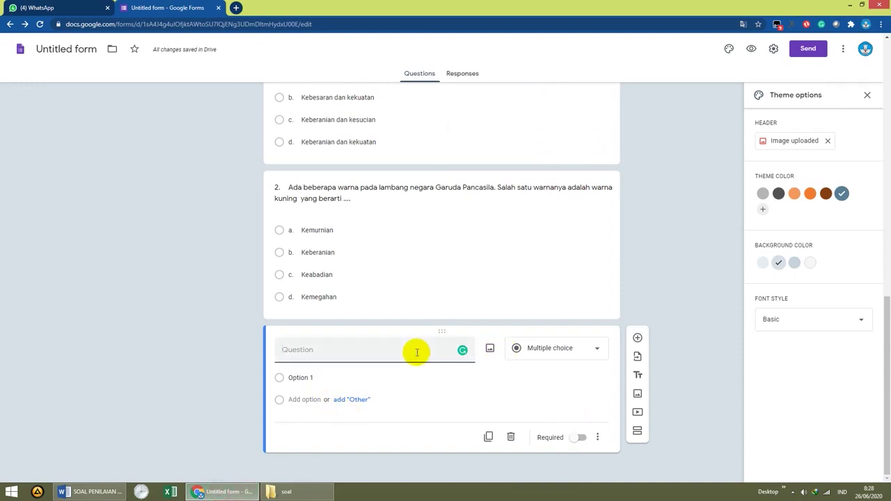
Insert the image 1.png from the "soal" folder into the new question and enlarge it slightly
{"action": "left_click", "coordinate": [490, 350]}
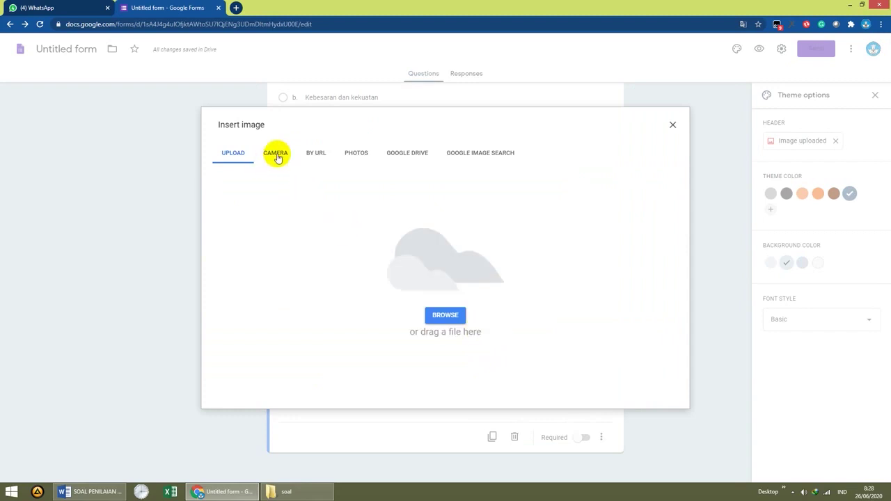
{"action": "left_click", "coordinate": [276, 155]}
{"action": "left_click", "coordinate": [237, 155]}
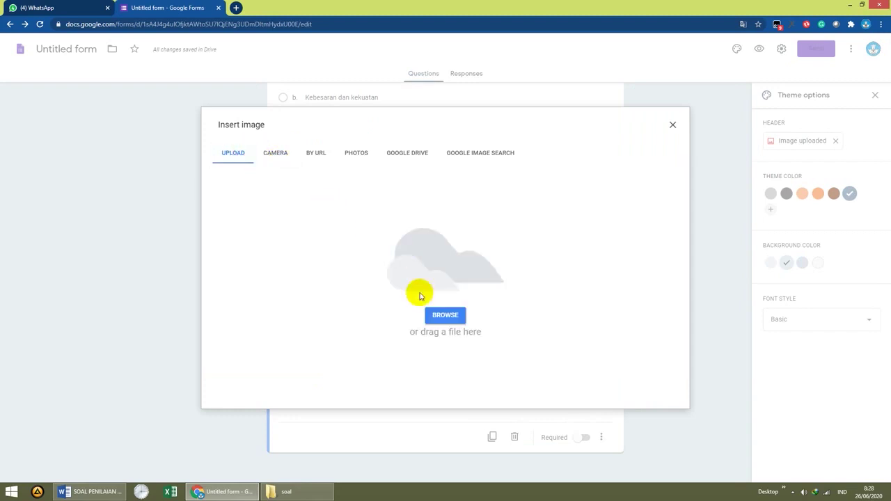
{"action": "left_click", "coordinate": [449, 316]}
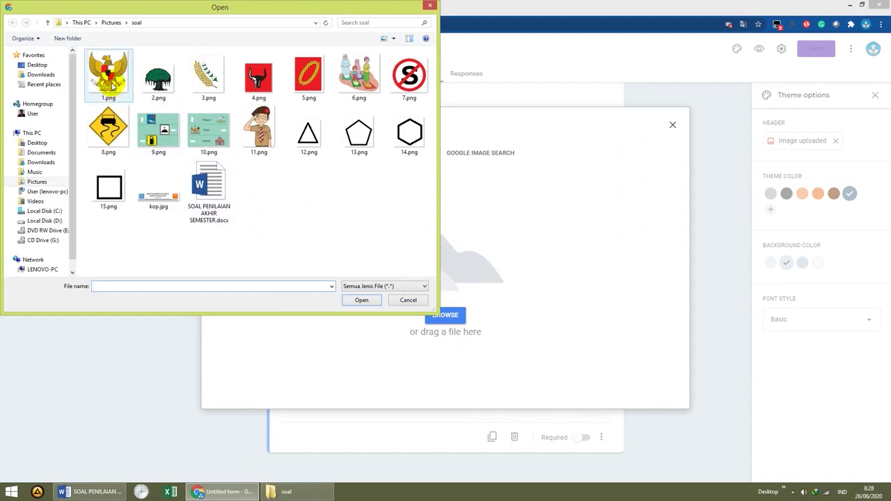
{"action": "double_click", "coordinate": [108, 82]}
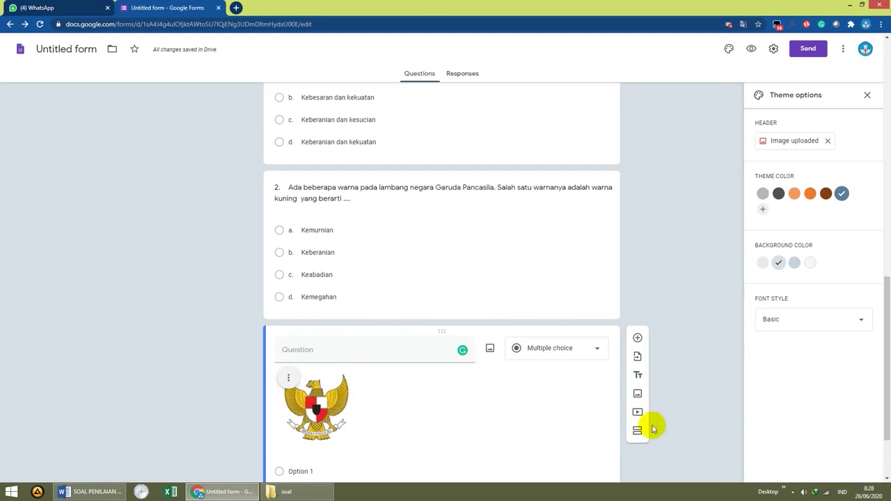
{"action": "left_click", "coordinate": [320, 327]}
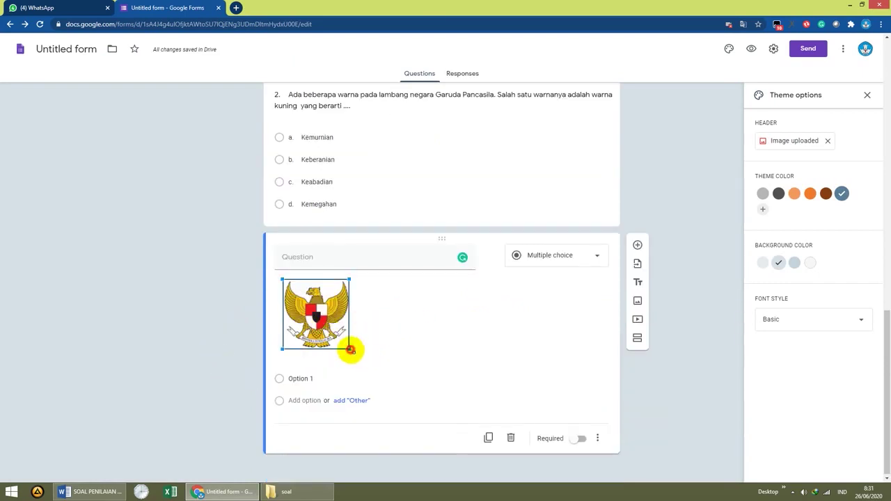
{"action": "left_click_drag", "start_coordinate": [350, 350], "coordinate": [374, 375]}
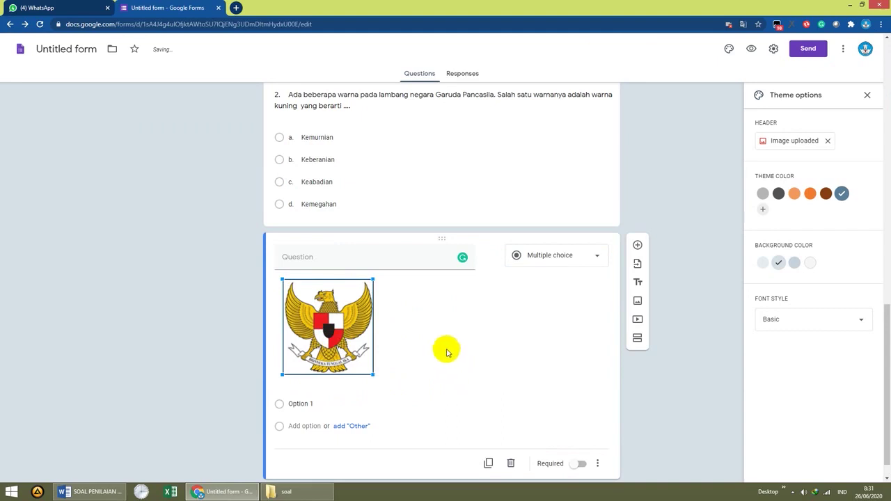
Number the new question "3." and copy its sentence "Pada sila ke 4 terdapat lambang …." from the Word document
{"action": "left_click", "coordinate": [350, 262]}
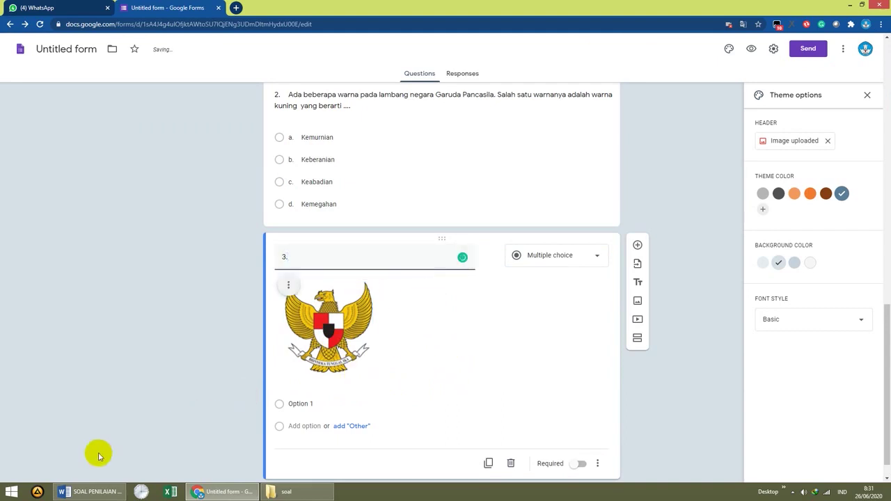
{"action": "left_click", "coordinate": [87, 491]}
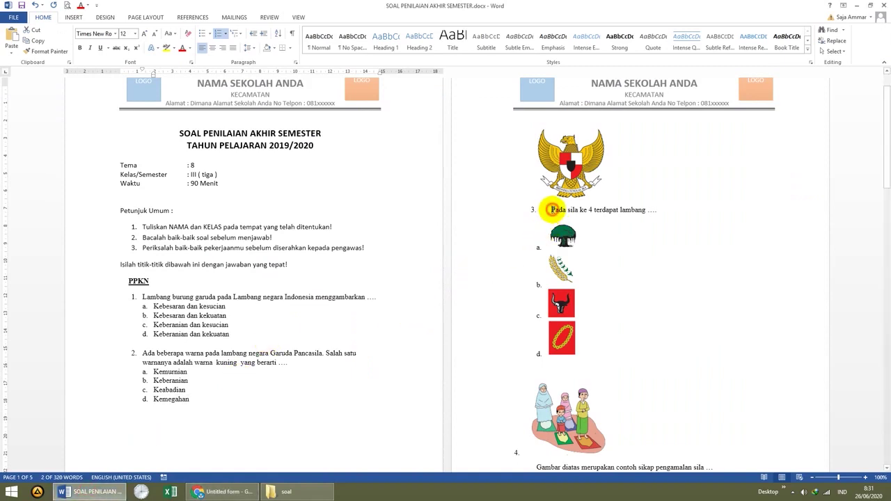
{"action": "left_click_drag", "start_coordinate": [551, 209], "coordinate": [656, 213]}
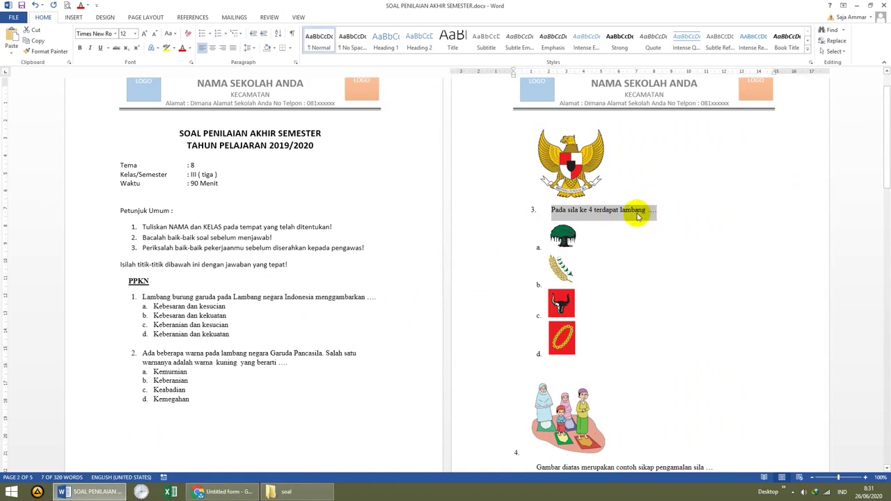
{"action": "left_click", "coordinate": [229, 498]}
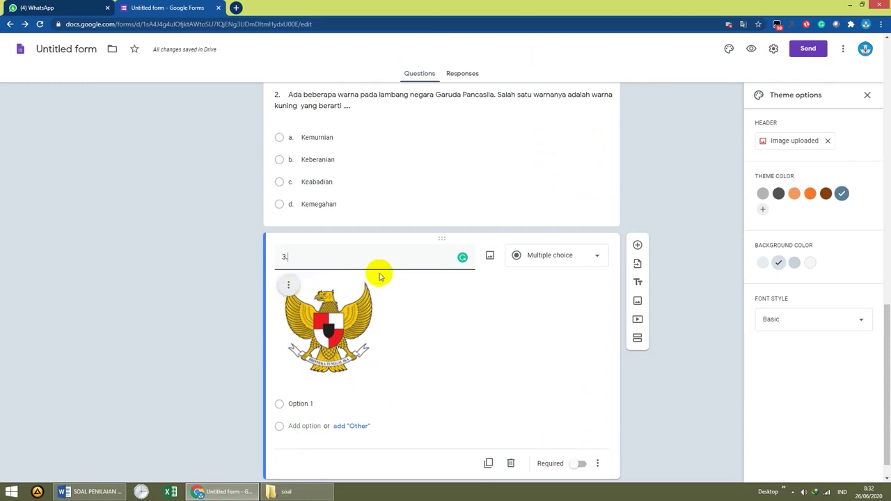
{"action": "left_click", "coordinate": [94, 491]}
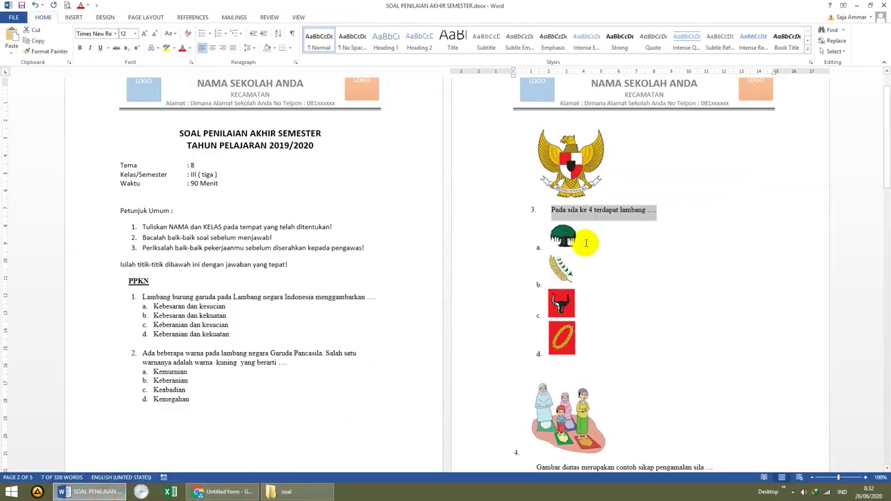
{"action": "left_click", "coordinate": [229, 492]}
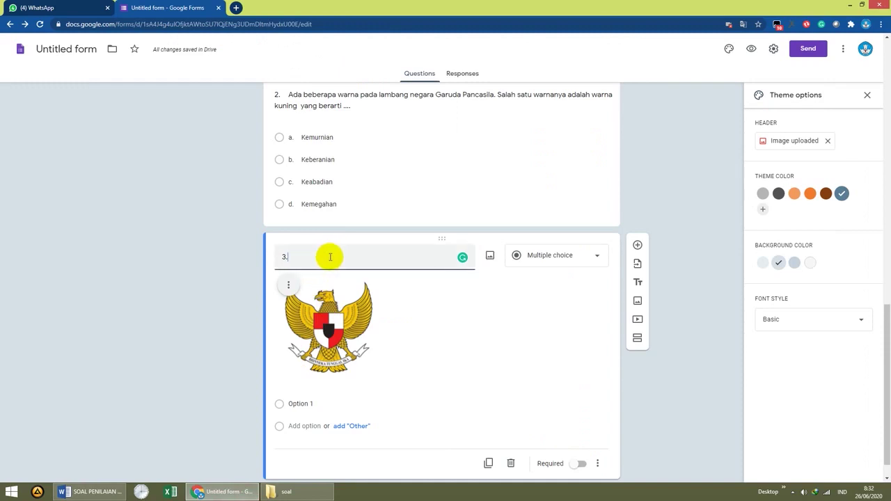
Add a caption to the Garuda image in question 3 with the copied sentence "Pada sila ke 4 terdapat lambang …."
{"action": "left_click", "coordinate": [290, 287]}
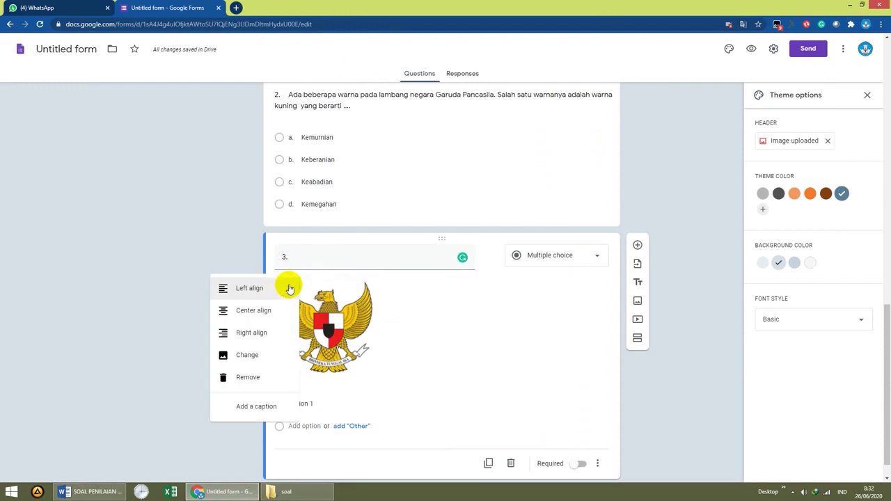
{"action": "left_click", "coordinate": [267, 407]}
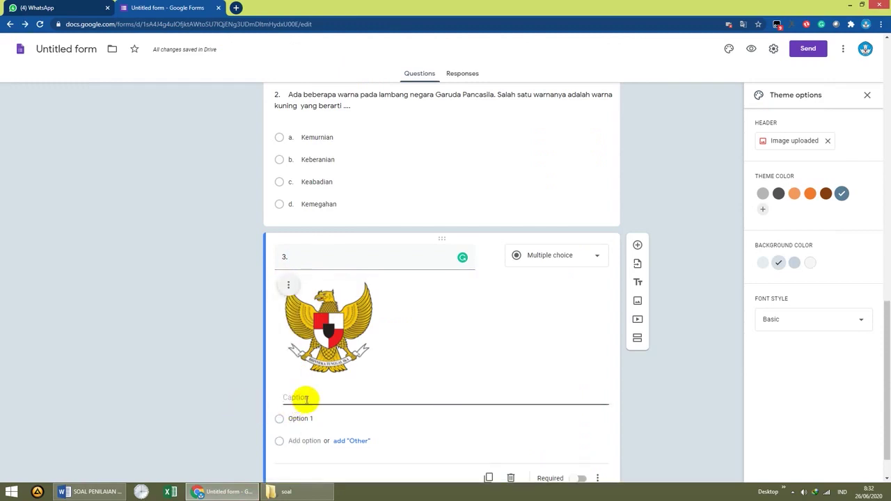
{"action": "right_click", "coordinate": [307, 400]}
{"action": "left_click", "coordinate": [327, 328]}
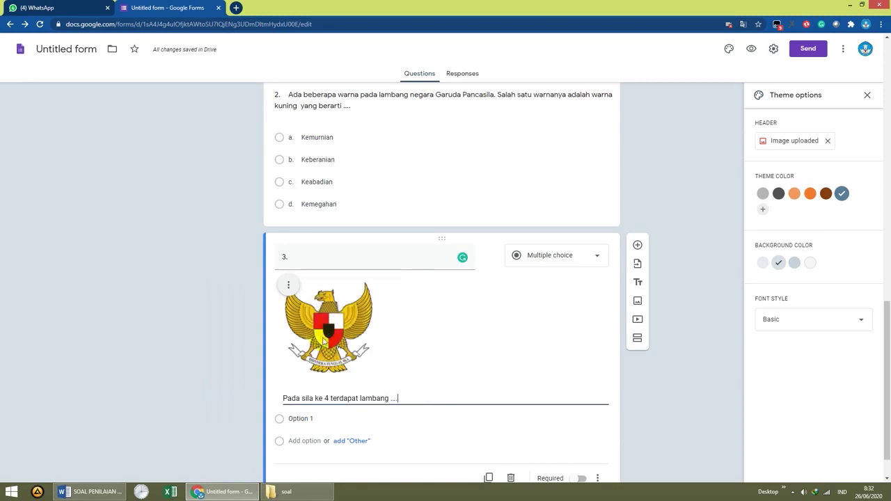
{"action": "scroll", "coordinate": [420, 411], "scroll_direction": "down", "scroll_amount": 1}
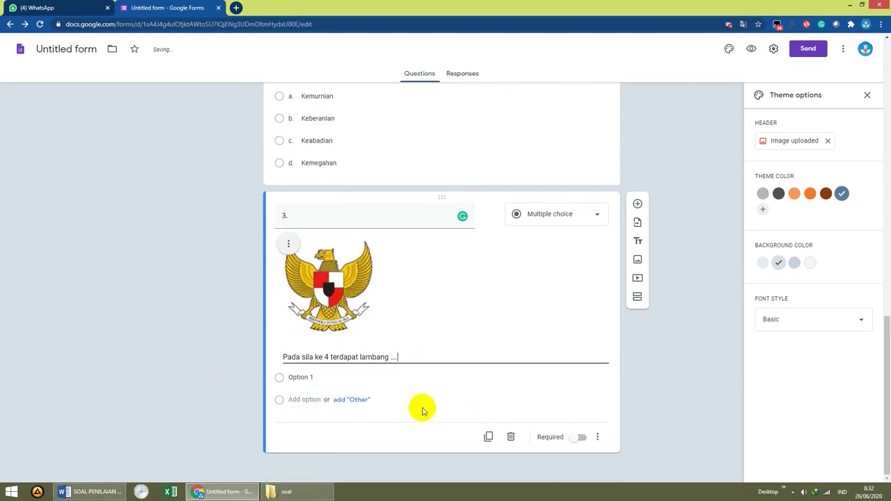
Examine the four picture answers of question 3 in the Word document and return to the form
{"action": "left_click", "coordinate": [96, 491]}
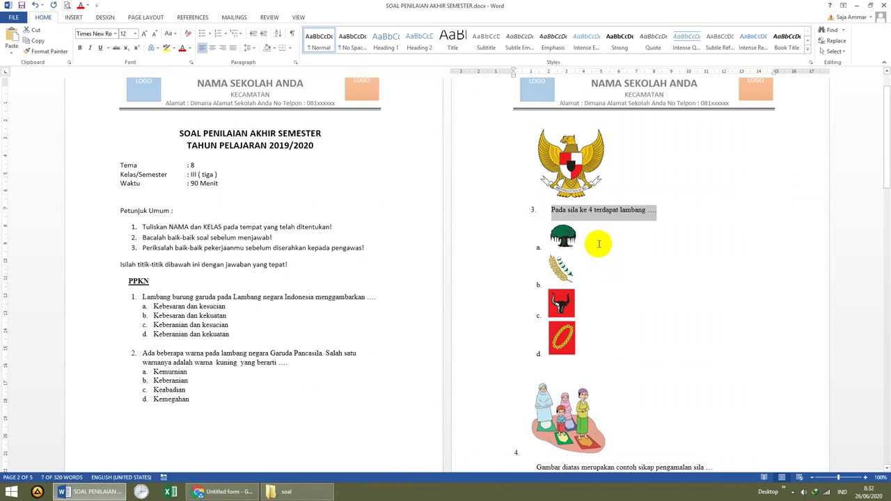
{"action": "left_click", "coordinate": [563, 237]}
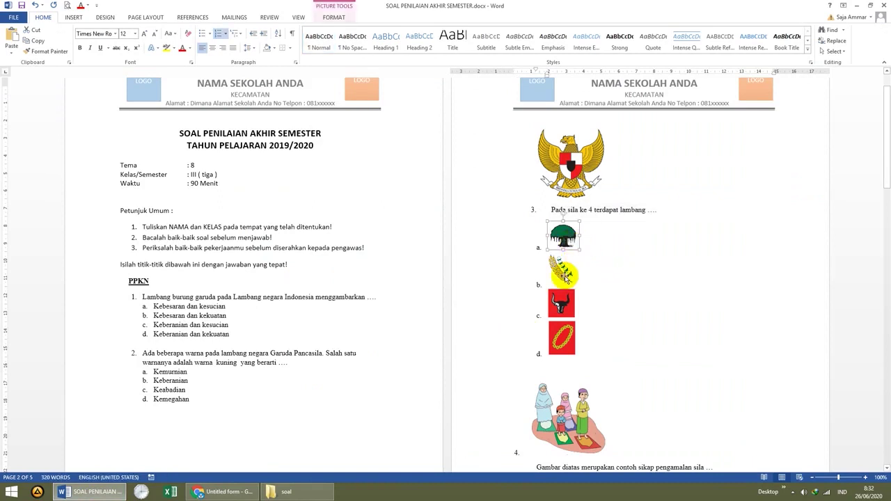
{"action": "left_click", "coordinate": [565, 275]}
{"action": "left_click", "coordinate": [562, 304]}
{"action": "left_click", "coordinate": [564, 338]}
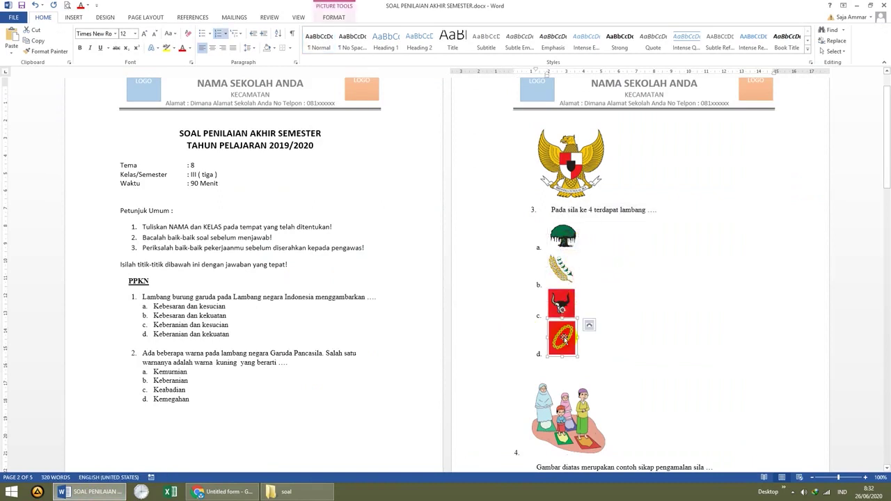
{"action": "left_click", "coordinate": [222, 491]}
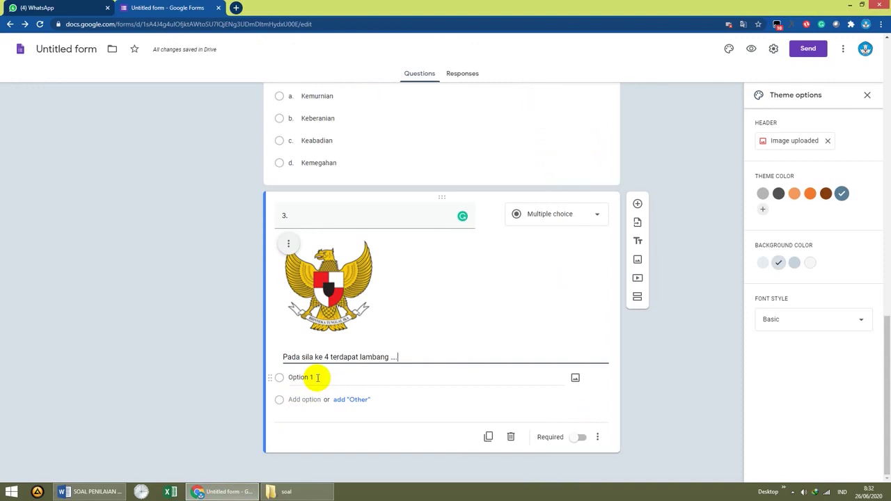
Insert the image 2.png from the "soal" folder into the first answer option of question 3
{"action": "left_click", "coordinate": [317, 378]}
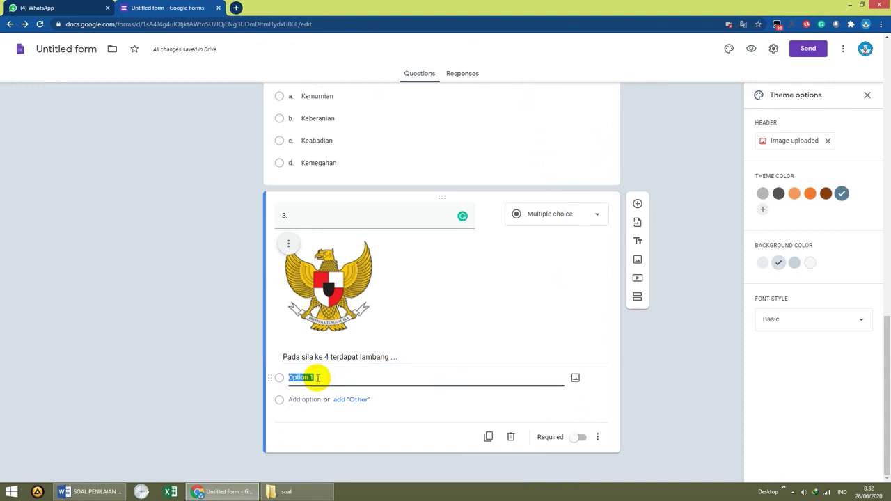
{"action": "left_click", "coordinate": [575, 380]}
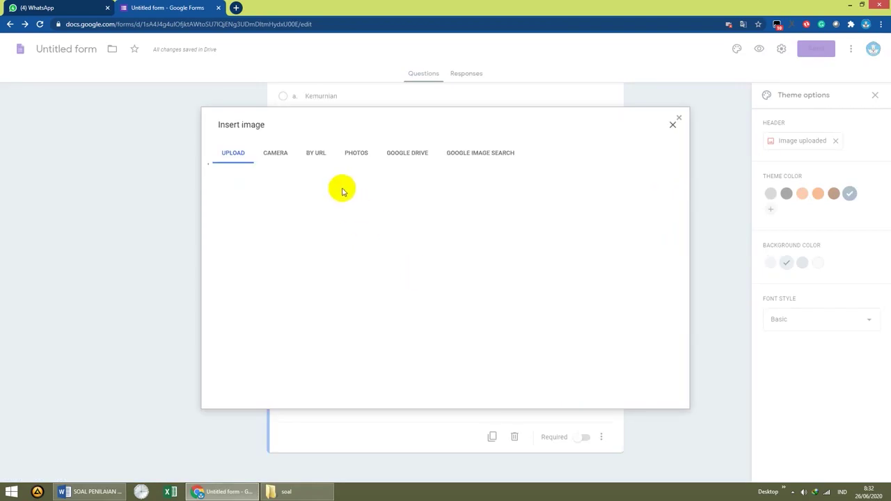
{"action": "left_click", "coordinate": [442, 317]}
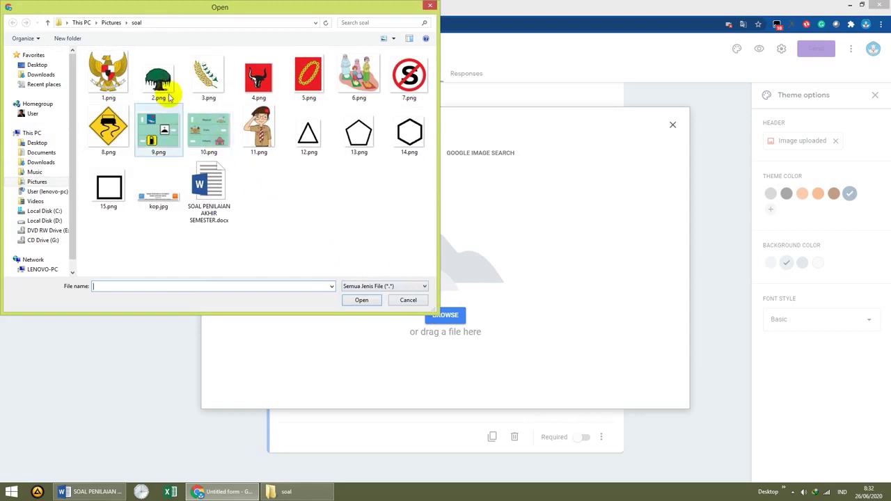
{"action": "double_click", "coordinate": [165, 93]}
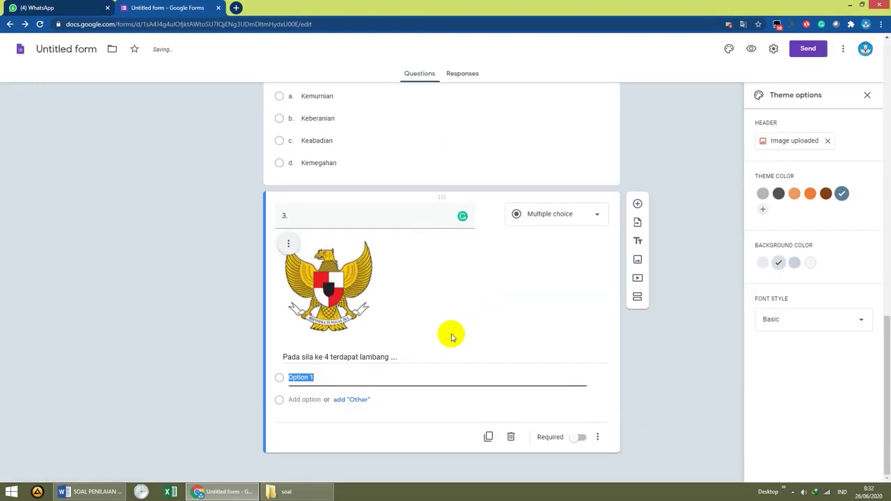
{"action": "scroll", "coordinate": [415, 409], "scroll_direction": "down", "scroll_amount": 1}
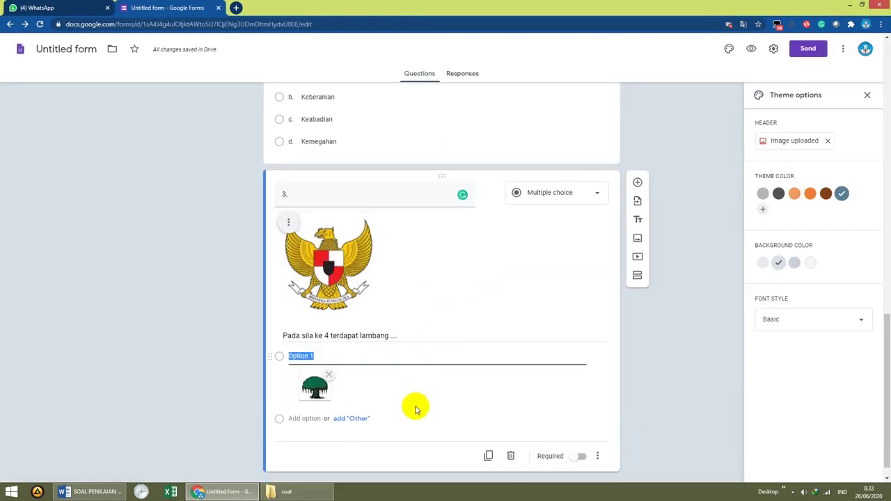
{"action": "scroll", "coordinate": [416, 409], "scroll_direction": "down", "scroll_amount": 1}
{"action": "key", "text": "BackSpace"}
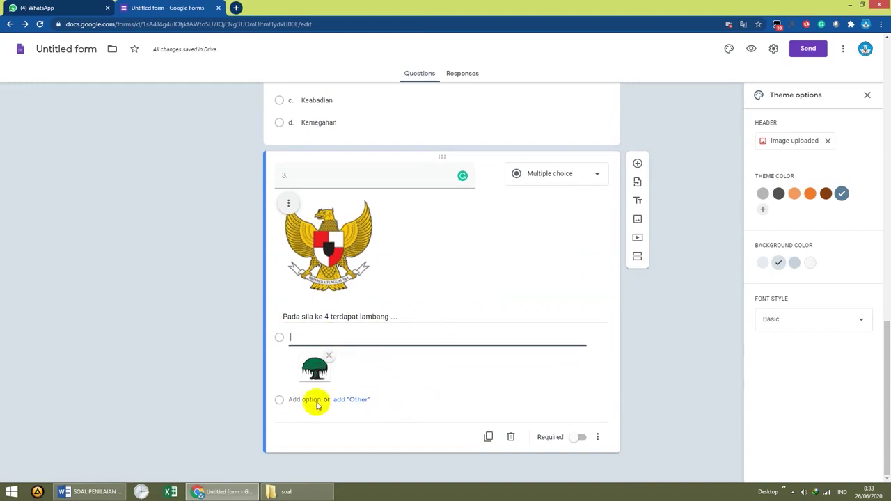
Add a second answer option to question 3 and insert the image 3.png into it
{"action": "left_click", "coordinate": [305, 400]}
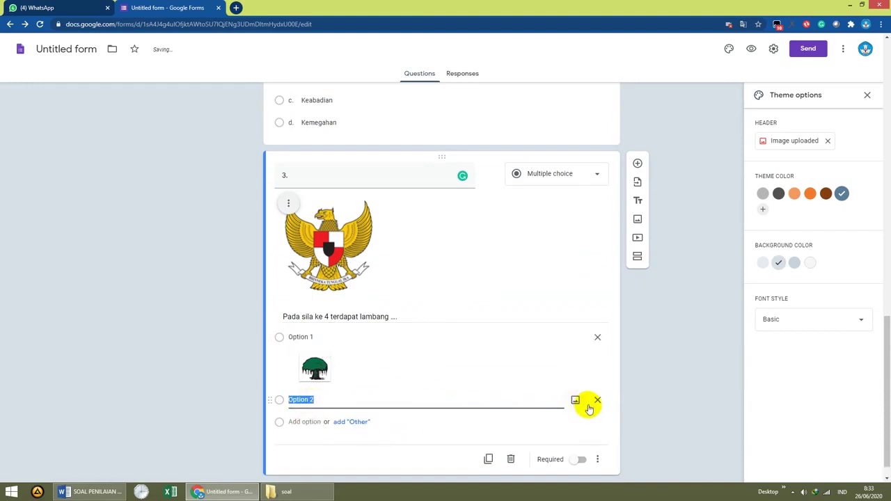
{"action": "left_click", "coordinate": [575, 401]}
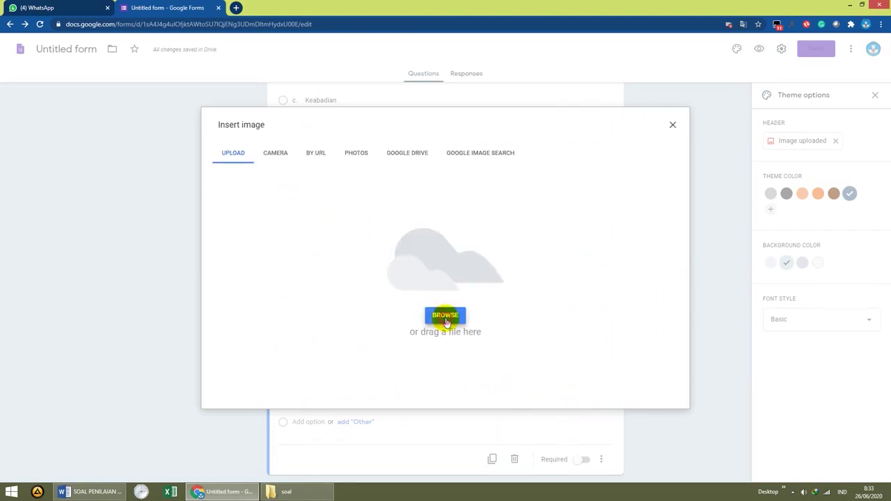
{"action": "left_click", "coordinate": [446, 317]}
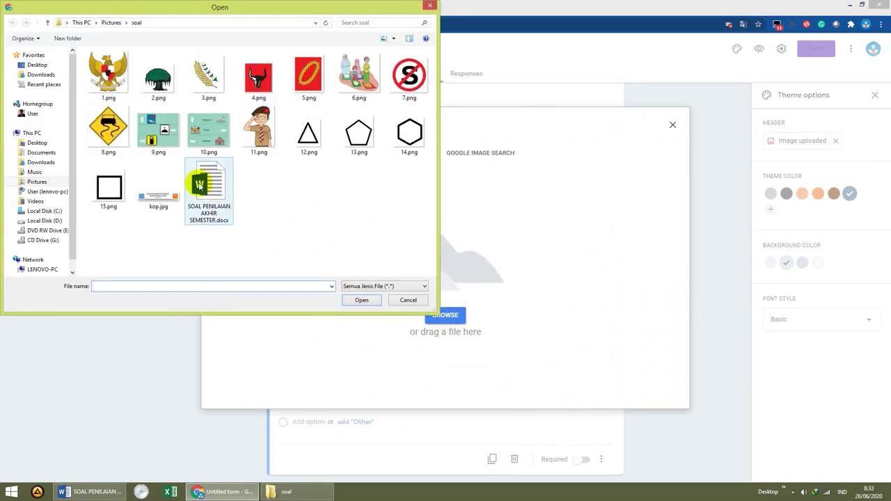
{"action": "double_click", "coordinate": [204, 85]}
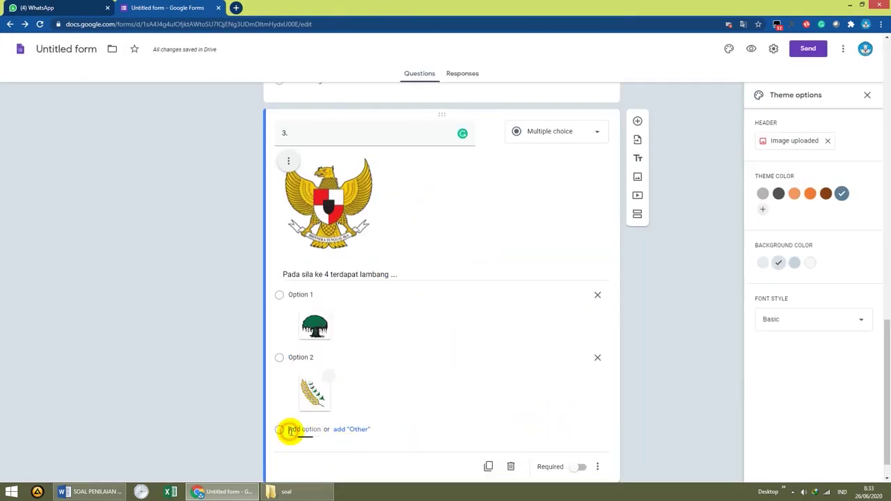
Add a third answer option to question 3 and insert the image 4.png into it
{"action": "left_click", "coordinate": [289, 430]}
{"action": "left_click", "coordinate": [576, 431]}
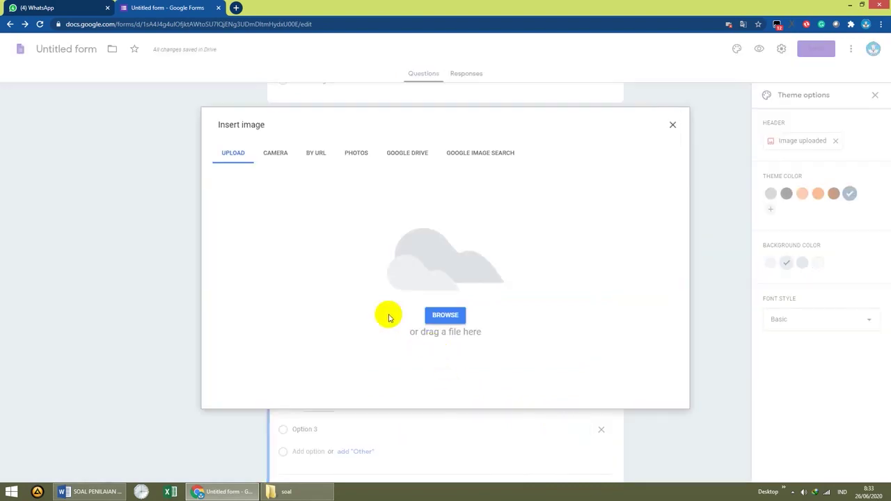
{"action": "left_click", "coordinate": [442, 318]}
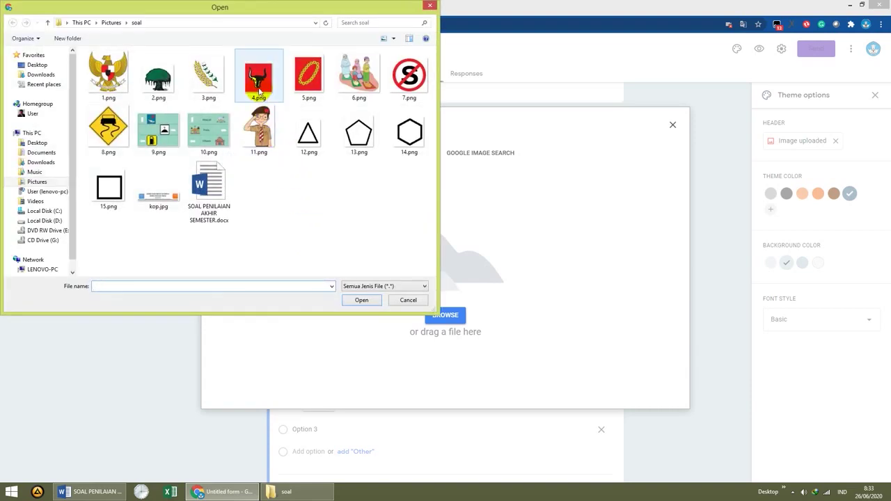
{"action": "double_click", "coordinate": [258, 78]}
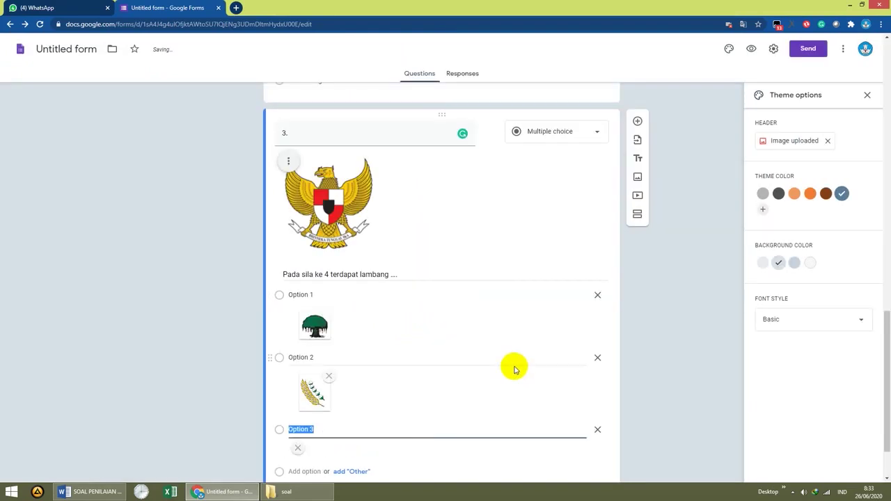
Add a fourth answer option to question 3, insert the image 5.png into it and check the finished question
{"action": "left_click", "coordinate": [299, 422]}
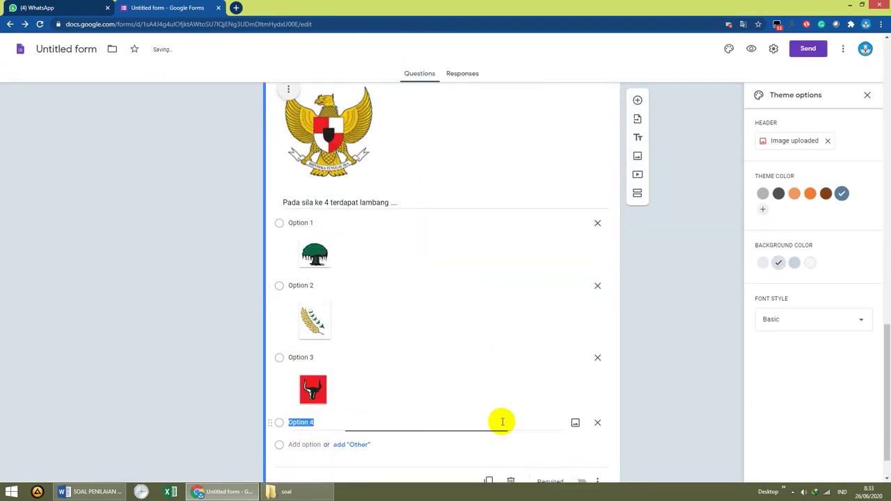
{"action": "left_click", "coordinate": [575, 424]}
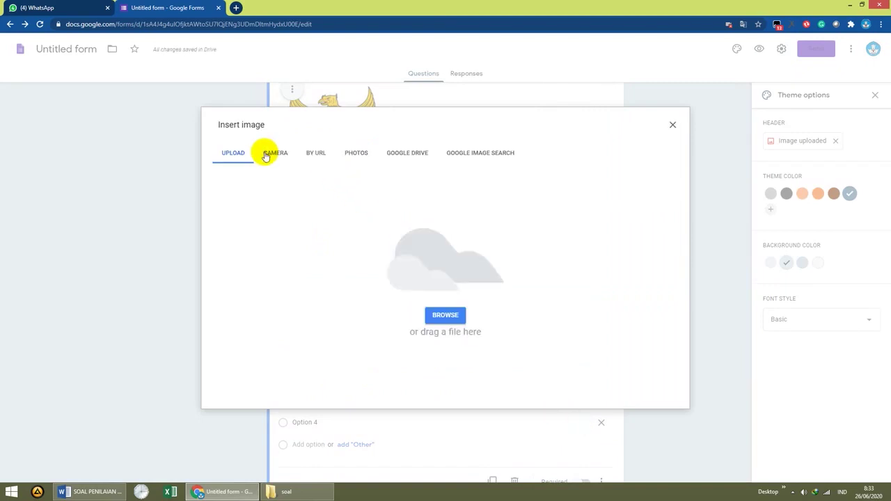
{"action": "left_click", "coordinate": [444, 315]}
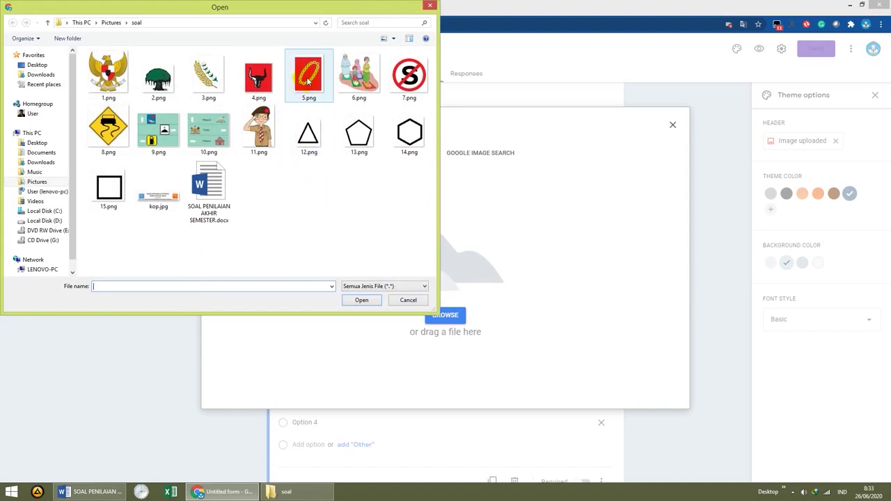
{"action": "double_click", "coordinate": [308, 78]}
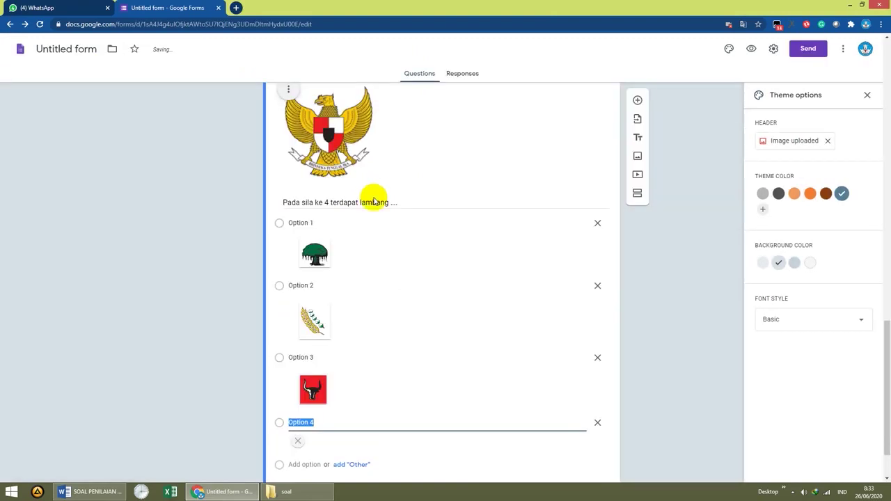
{"action": "scroll", "coordinate": [480, 365], "scroll_direction": "down", "scroll_amount": 1}
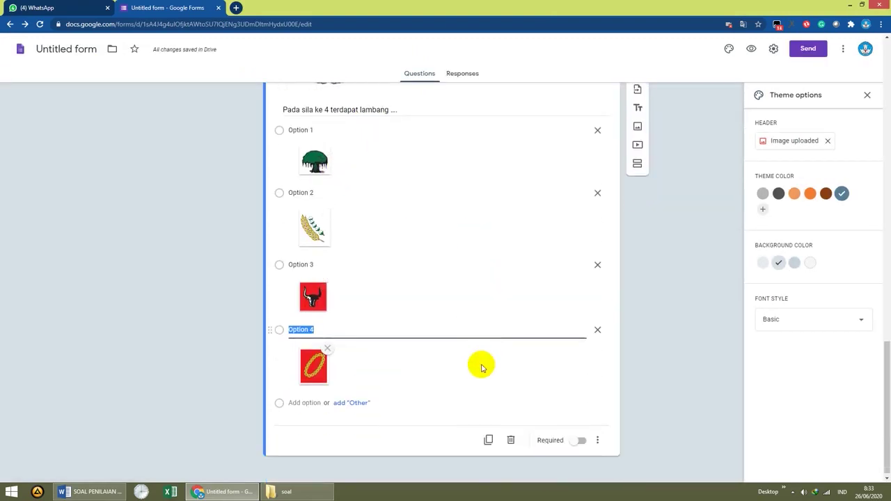
{"action": "left_click", "coordinate": [245, 406]}
{"action": "scroll", "coordinate": [244, 406], "scroll_direction": "up", "scroll_amount": 2}
{"action": "scroll", "coordinate": [252, 407], "scroll_direction": "down", "scroll_amount": 2}
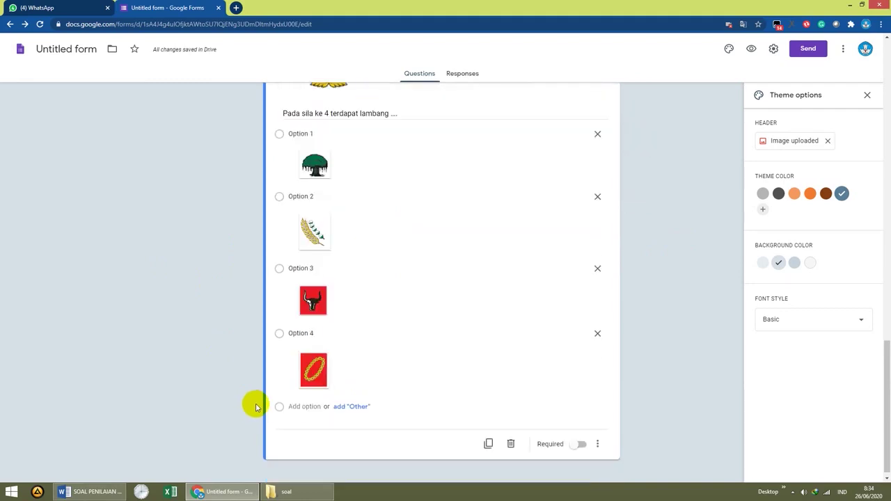
Look up question 4 in the Word document and add a new multiple-choice question below question 3 in the form
{"action": "left_click", "coordinate": [84, 493]}
{"action": "scroll", "coordinate": [680, 348], "scroll_direction": "down", "scroll_amount": 3}
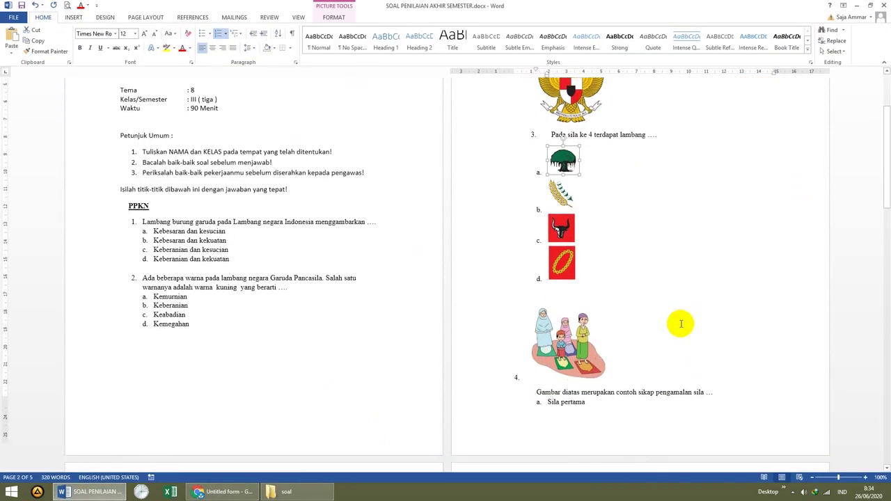
{"action": "scroll", "coordinate": [681, 324], "scroll_direction": "down", "scroll_amount": 2}
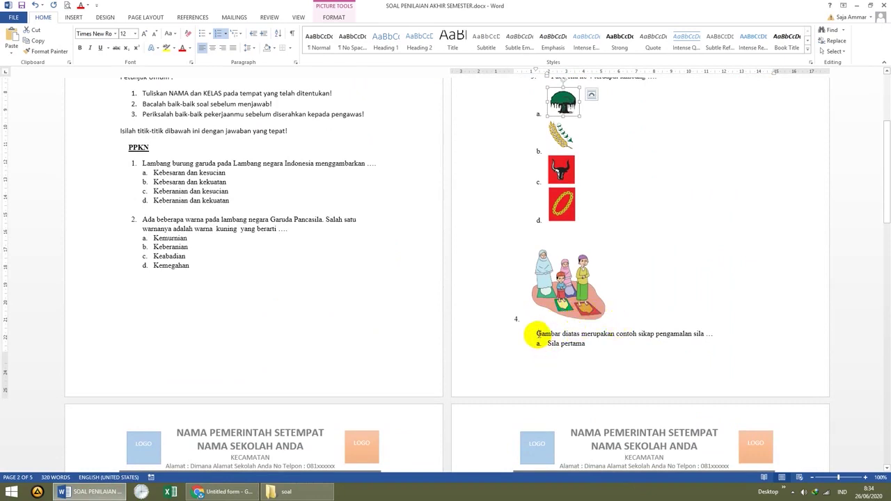
{"action": "left_click", "coordinate": [224, 492]}
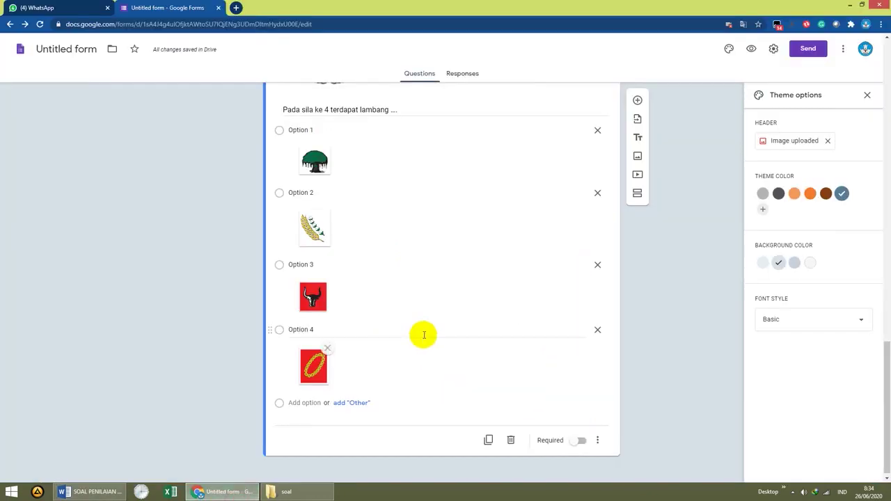
{"action": "scroll", "coordinate": [627, 328], "scroll_direction": "up", "scroll_amount": 1}
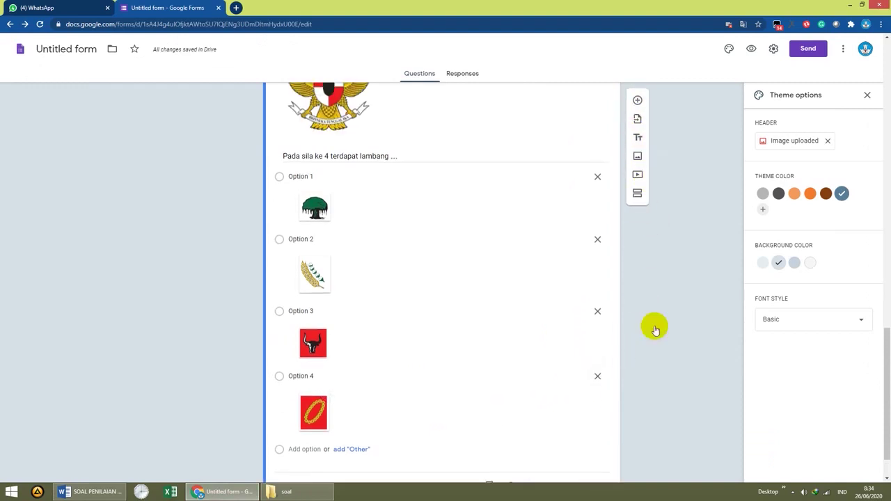
{"action": "scroll", "coordinate": [655, 333], "scroll_direction": "up", "scroll_amount": 3}
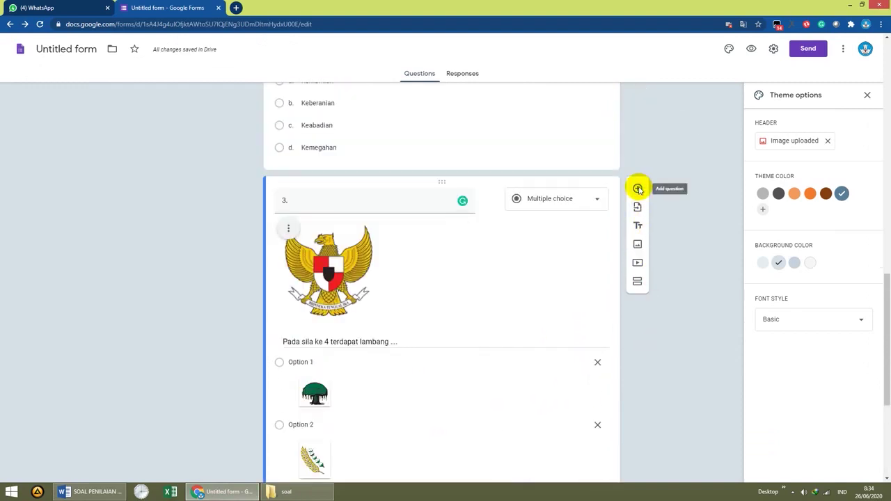
{"action": "left_click", "coordinate": [637, 189]}
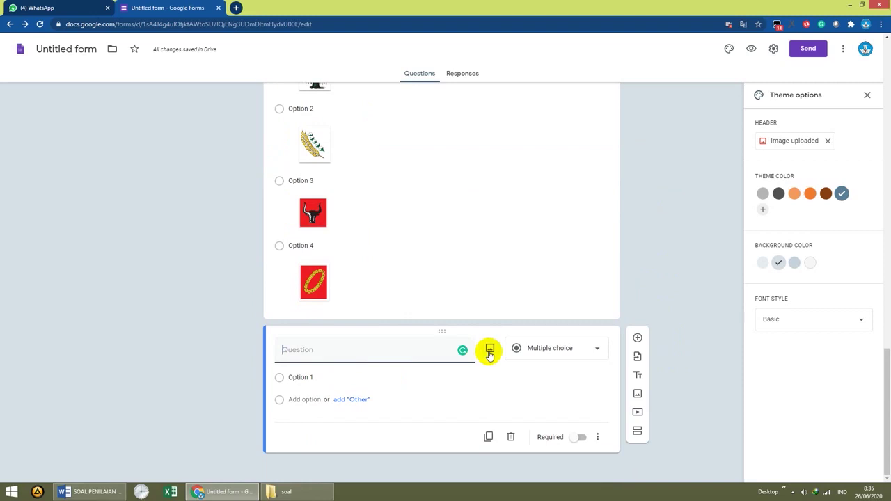
Insert the image 6.png from the "soal" folder into the new question and title it "4."
{"action": "left_click", "coordinate": [490, 349]}
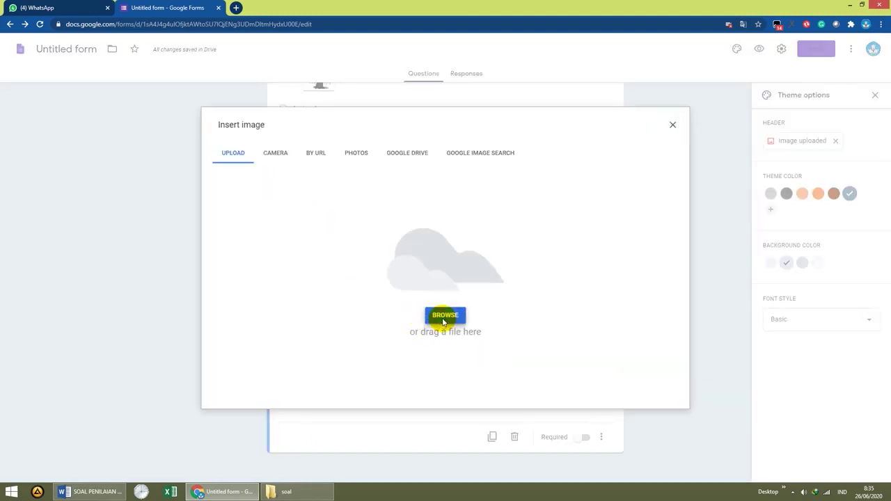
{"action": "left_click", "coordinate": [442, 317]}
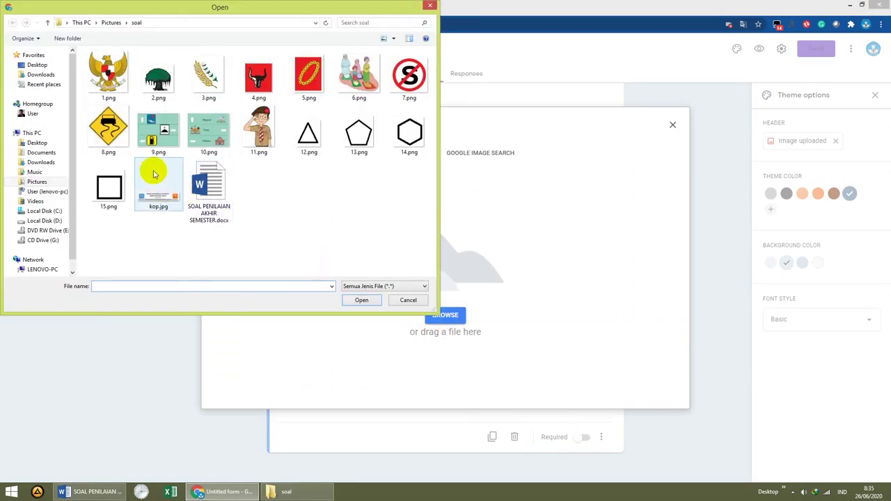
{"action": "double_click", "coordinate": [358, 78]}
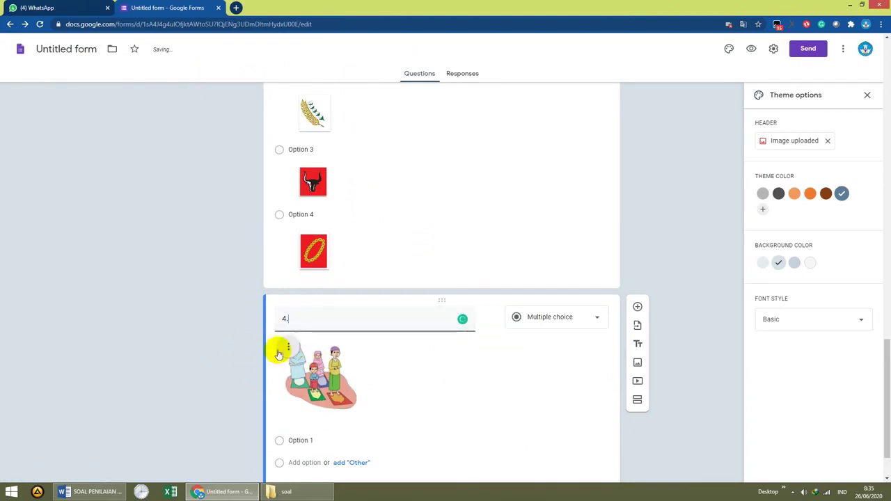
Copy "Gambar diatas merupakan contoh sikap pengamalan sila …" from the Word document into a caption under question 4's image
{"action": "left_click", "coordinate": [96, 489]}
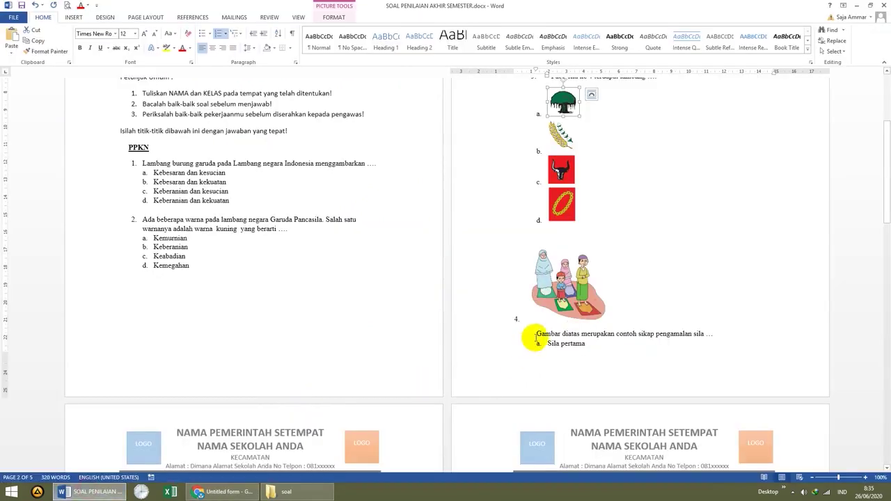
{"action": "left_click_drag", "start_coordinate": [537, 334], "coordinate": [715, 332]}
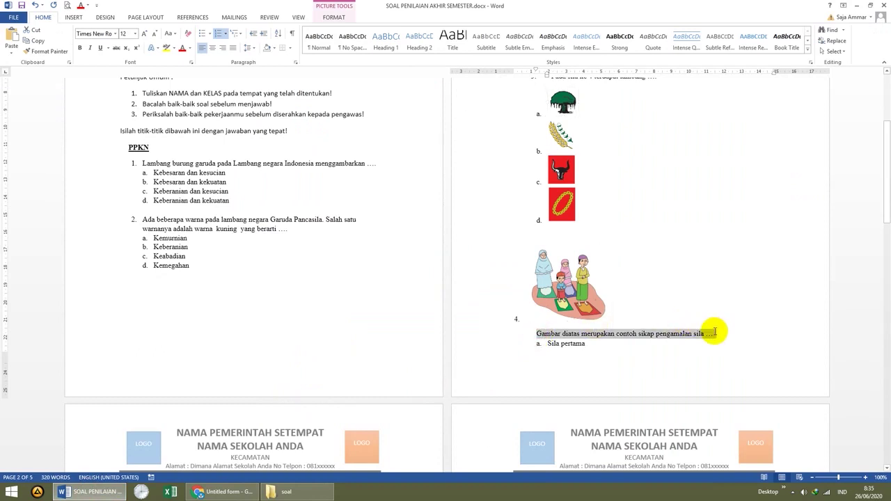
{"action": "left_click", "coordinate": [223, 492]}
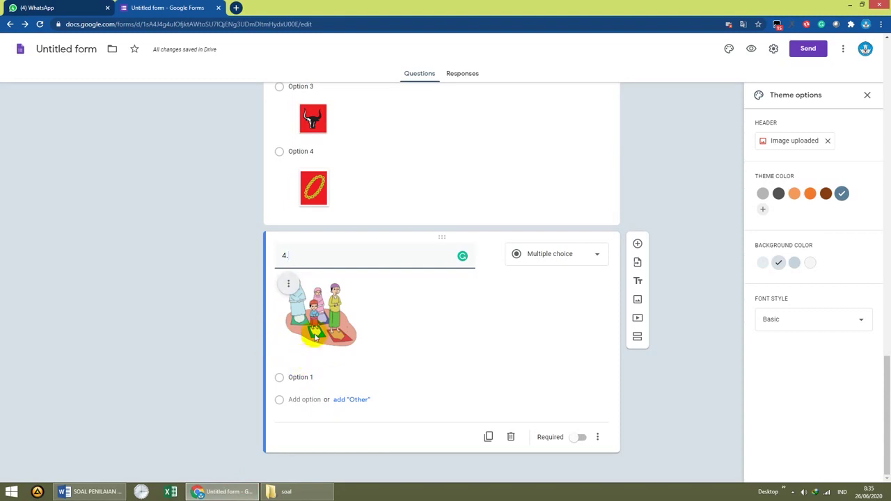
{"action": "left_click", "coordinate": [289, 284]}
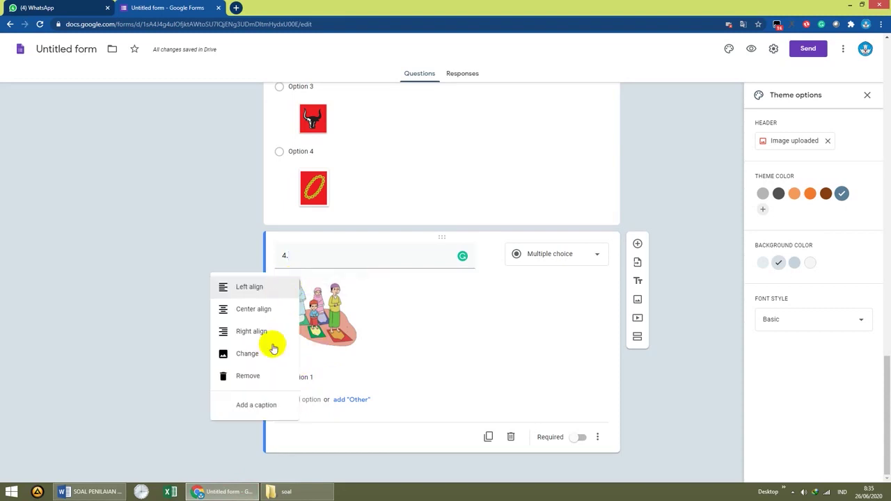
{"action": "left_click", "coordinate": [255, 404]}
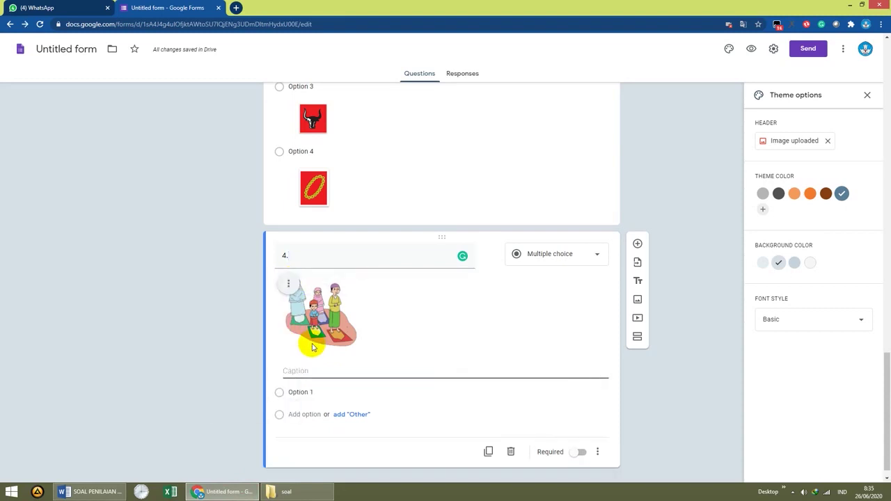
{"action": "type", "text": "Gambar diatas merupakan contoh sikap pengamalan sila ..."}
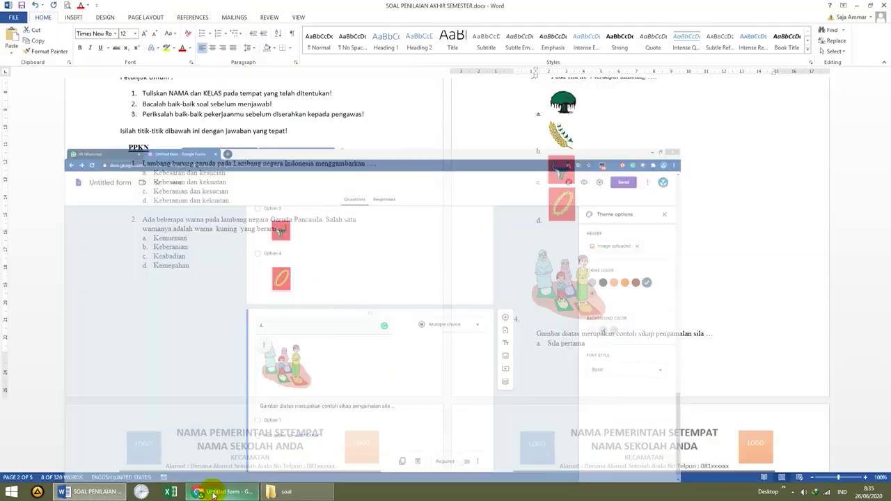
Copy "Sila pertama" from the Word document into question 4's first answer option as choice a
{"action": "left_click", "coordinate": [212, 491]}
{"action": "scroll", "coordinate": [524, 344], "scroll_direction": "down", "scroll_amount": 3}
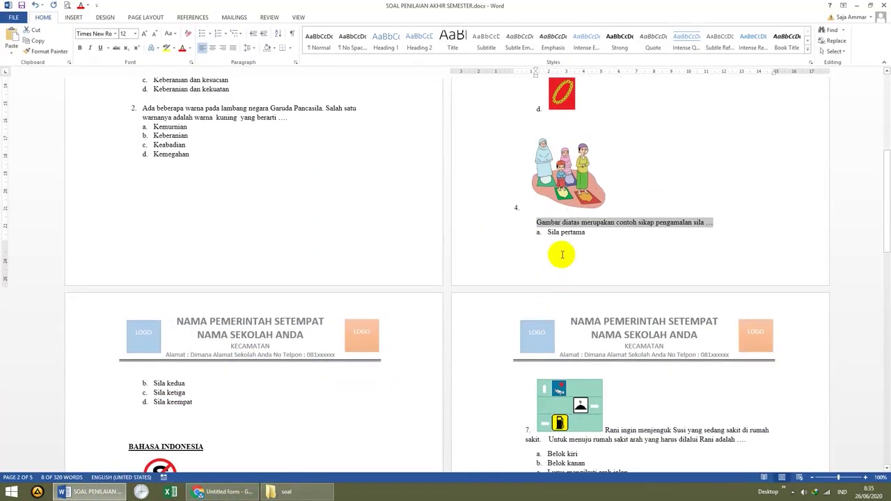
{"action": "triple_click", "coordinate": [550, 233]}
{"action": "key", "text": "ctrl+c"}
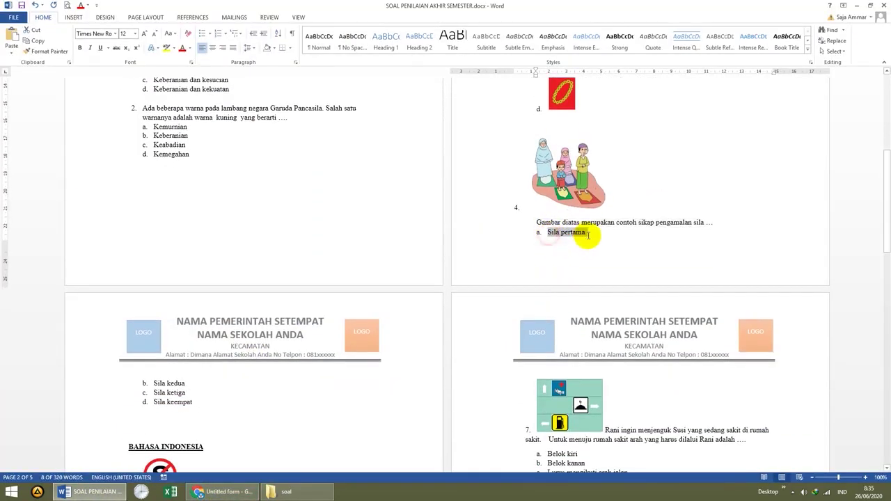
{"action": "left_click", "coordinate": [223, 492]}
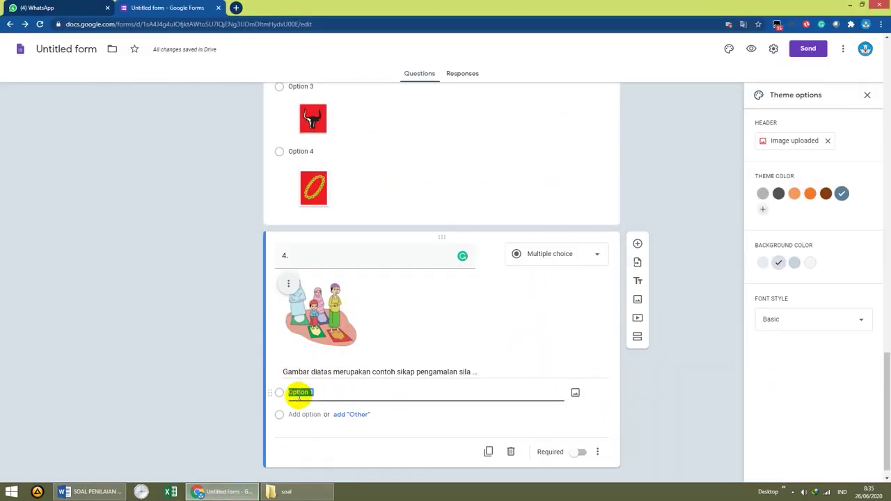
{"action": "key", "text": "ctrl+v"}
Copy "Sila kedua" from the Word document into a second answer option of question 4 as choice b
{"action": "left_click", "coordinate": [91, 492]}
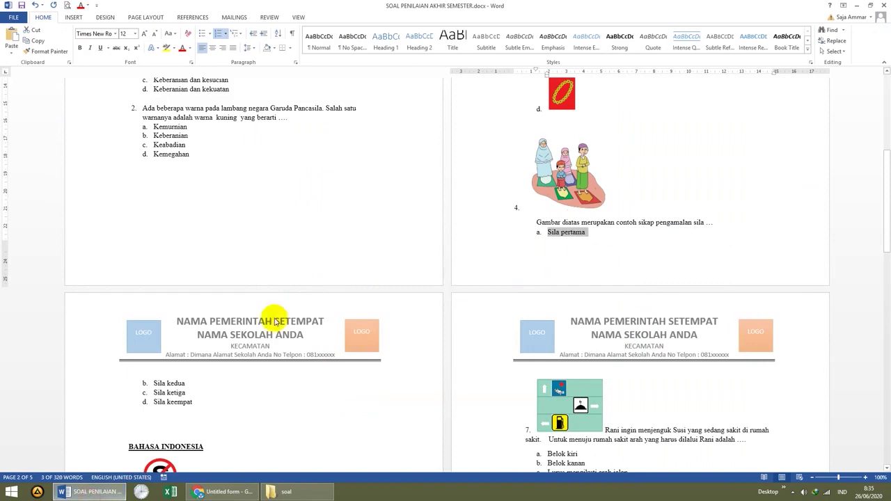
{"action": "scroll", "coordinate": [149, 373], "scroll_direction": "down", "scroll_amount": 4}
{"action": "triple_click", "coordinate": [160, 249]}
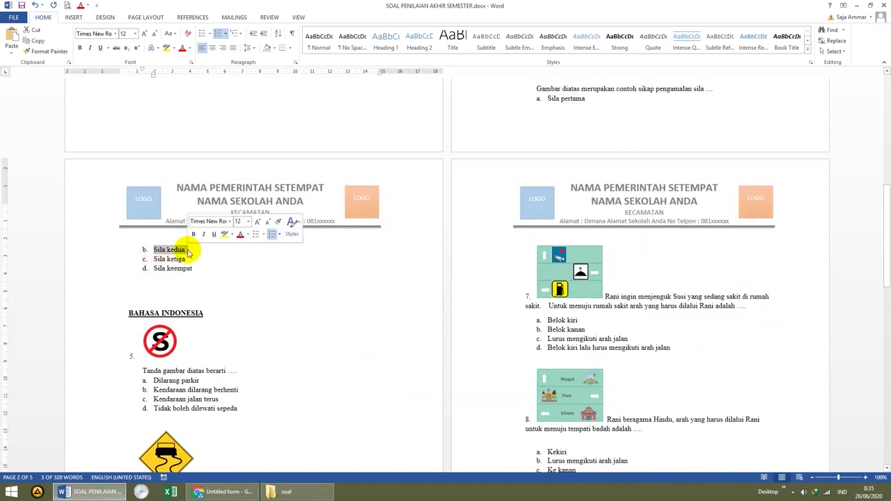
{"action": "left_click", "coordinate": [223, 491]}
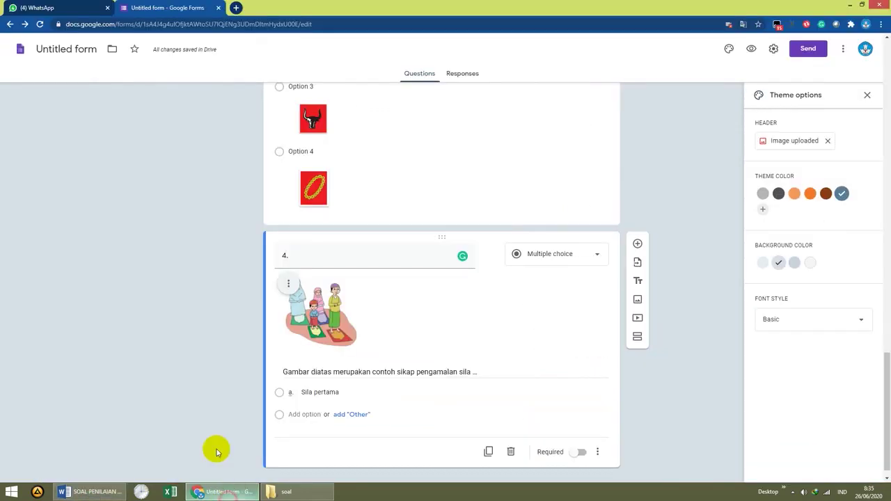
{"action": "left_click", "coordinate": [311, 414]}
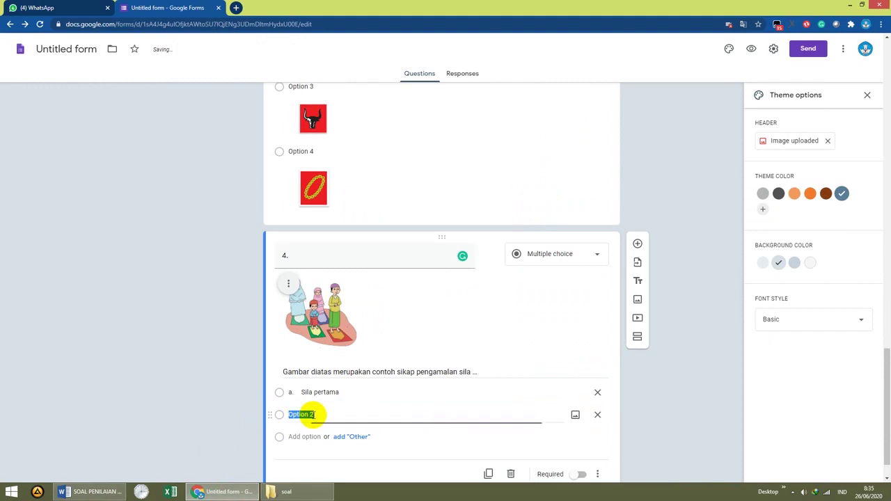
Copy "Sila ketiga" from the Word document into a third answer option of question 4 as choice c
{"action": "left_click", "coordinate": [84, 493]}
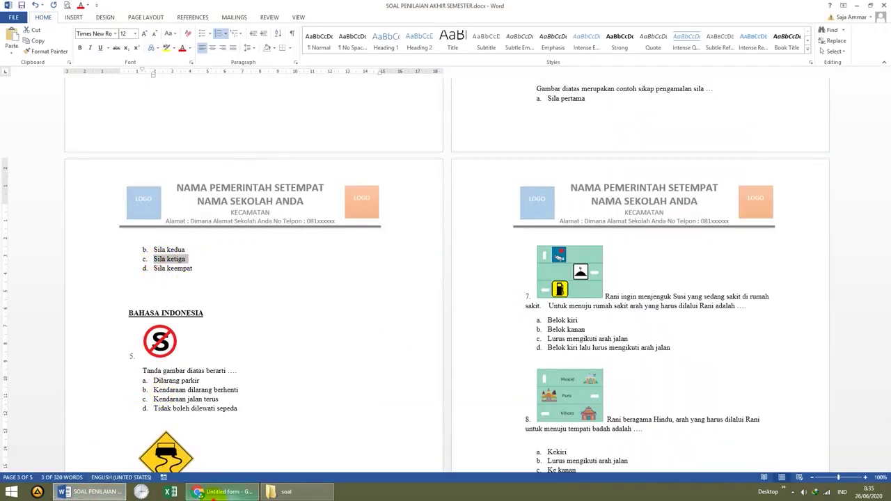
{"action": "left_click", "coordinate": [223, 491]}
{"action": "left_click", "coordinate": [301, 436]}
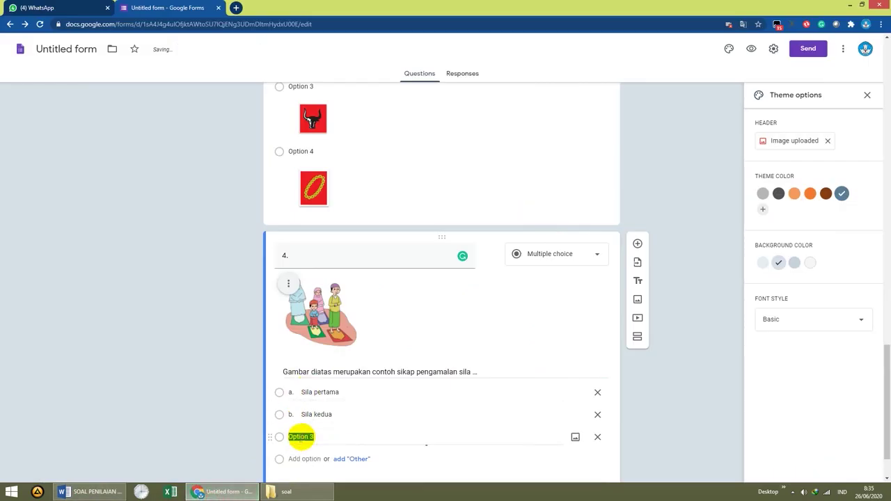
{"action": "type", "text": "c. Sila ketiga"}
Copy "Sila keempat" from the Word document into a fourth answer option of question 4 as choice d
{"action": "left_click", "coordinate": [94, 492]}
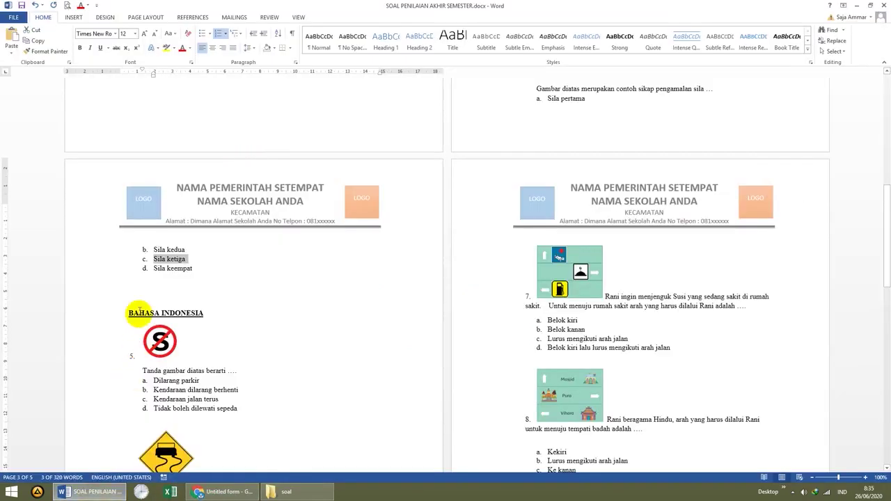
{"action": "left_click_drag", "start_coordinate": [153, 268], "coordinate": [195, 269]}
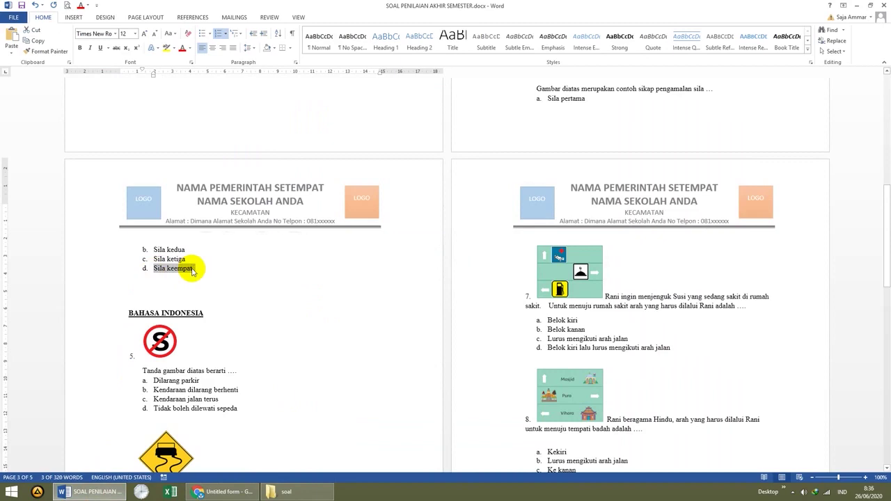
{"action": "left_click", "coordinate": [223, 492]}
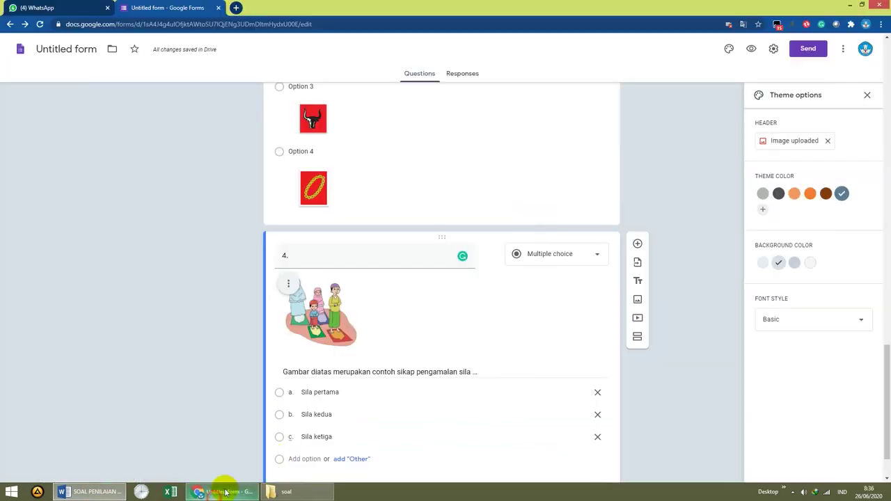
{"action": "left_click", "coordinate": [301, 460]}
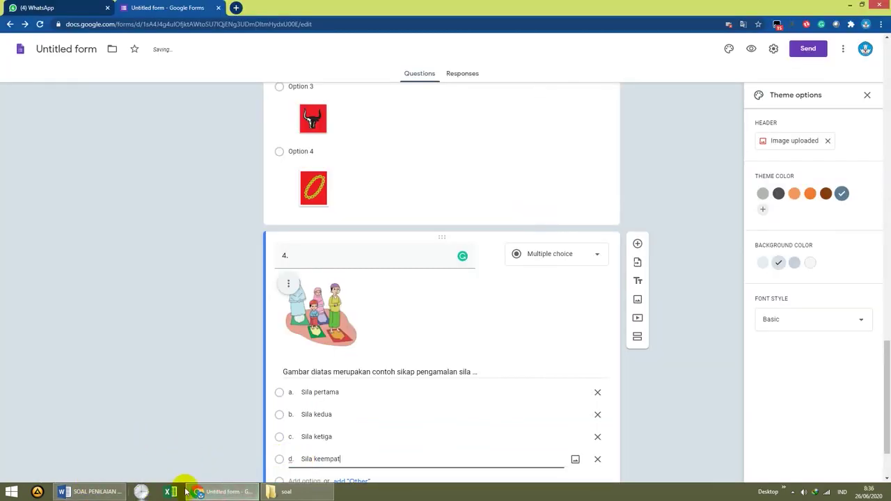
Review the finished question 4 in the form and the Bahasa Indonesia section that follows it in the Word document
{"action": "left_click", "coordinate": [220, 491]}
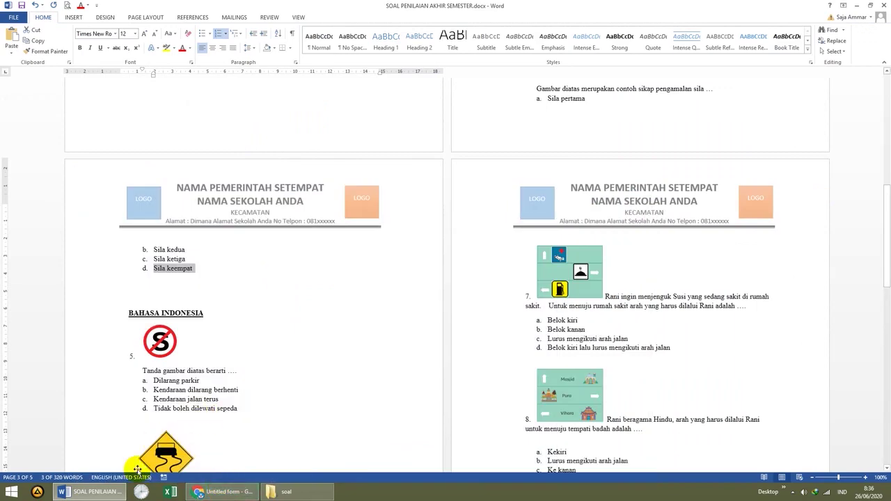
{"action": "left_click", "coordinate": [83, 491]}
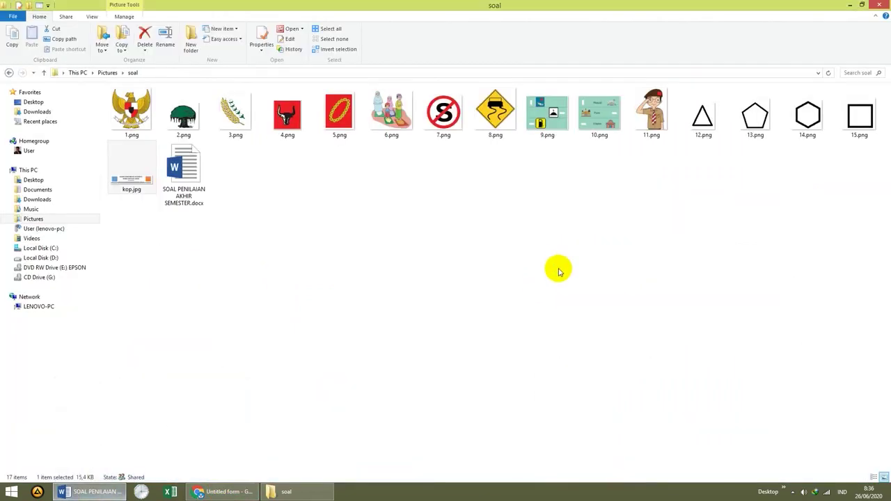
{"action": "left_click", "coordinate": [227, 492]}
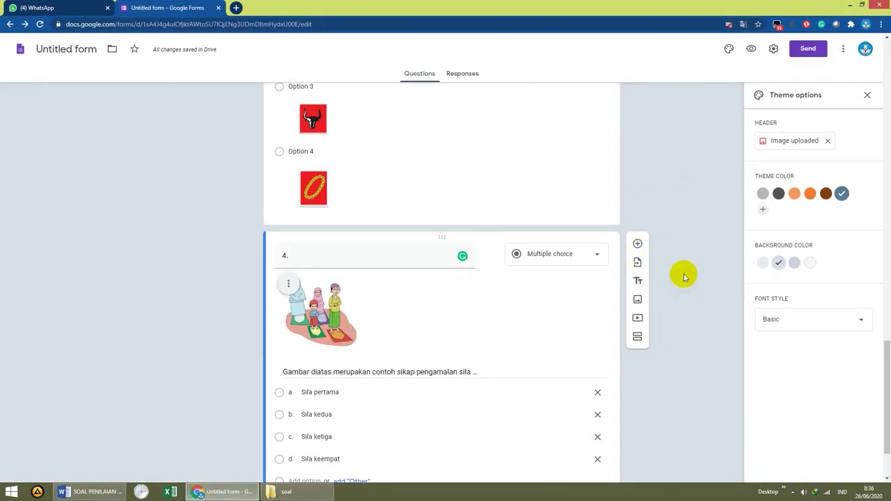
{"action": "scroll", "coordinate": [418, 282], "scroll_direction": "down", "scroll_amount": 1}
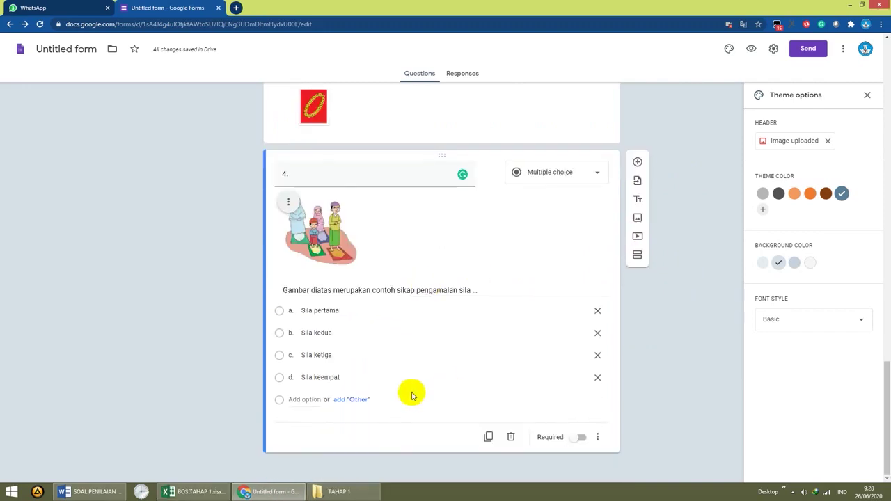
{"action": "left_click", "coordinate": [71, 492]}
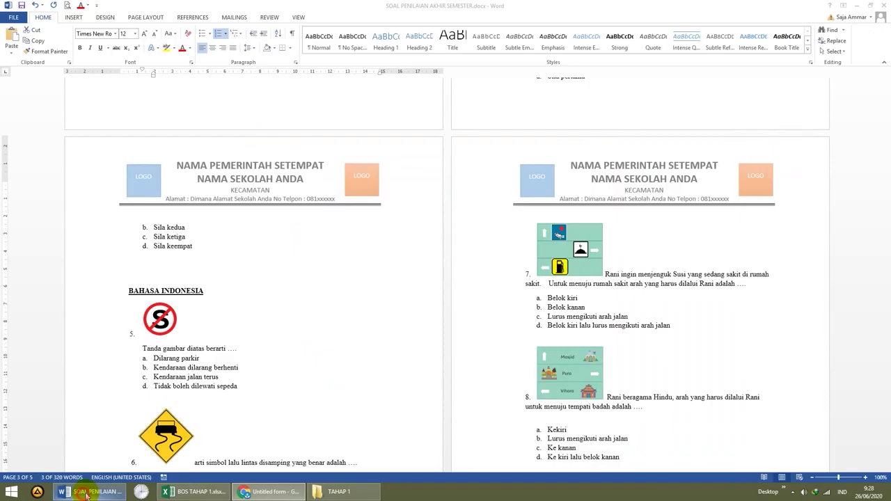
{"action": "left_click", "coordinate": [279, 492]}
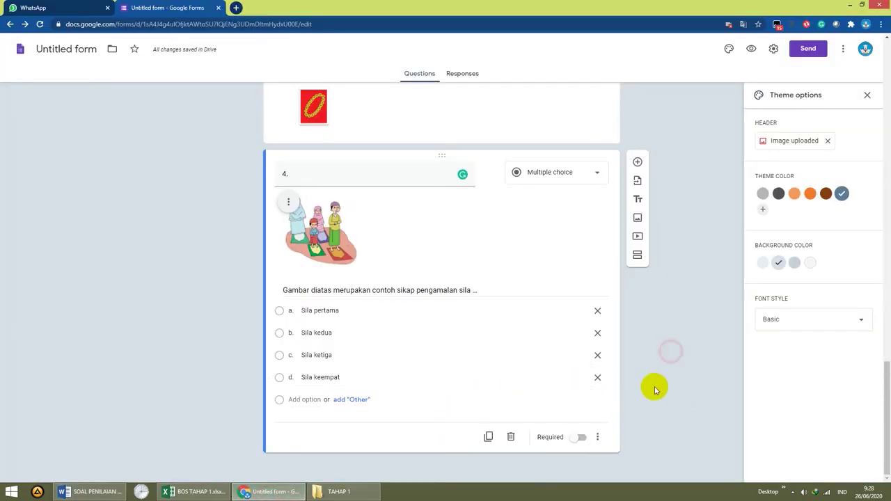
{"action": "scroll", "coordinate": [655, 388], "scroll_direction": "up", "scroll_amount": 1}
{"action": "scroll", "coordinate": [654, 389], "scroll_direction": "down", "scroll_amount": 1}
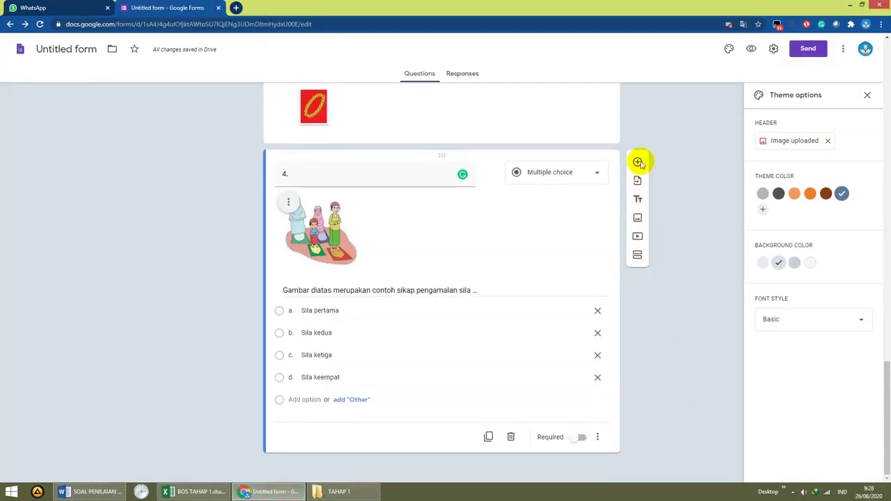
Add a new section after question 4 and title it "Mata Pelajaran Bhs. Indonesia"
{"action": "left_click", "coordinate": [637, 258]}
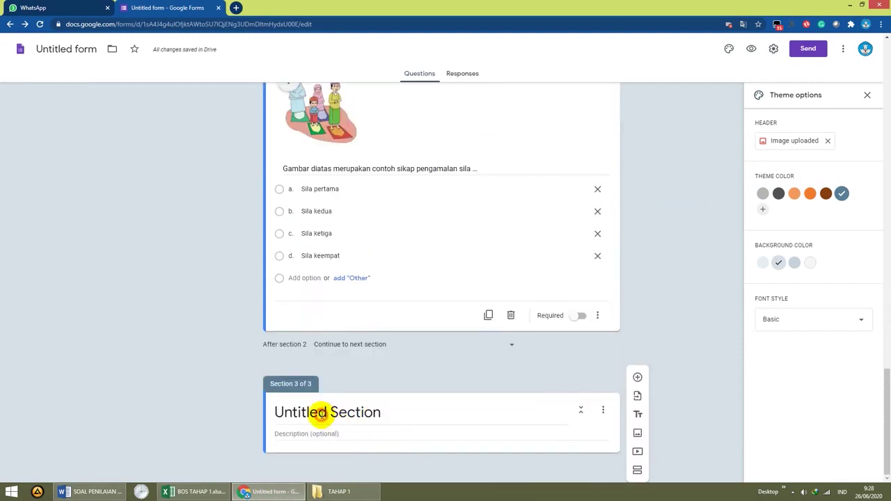
{"action": "left_click", "coordinate": [320, 413]}
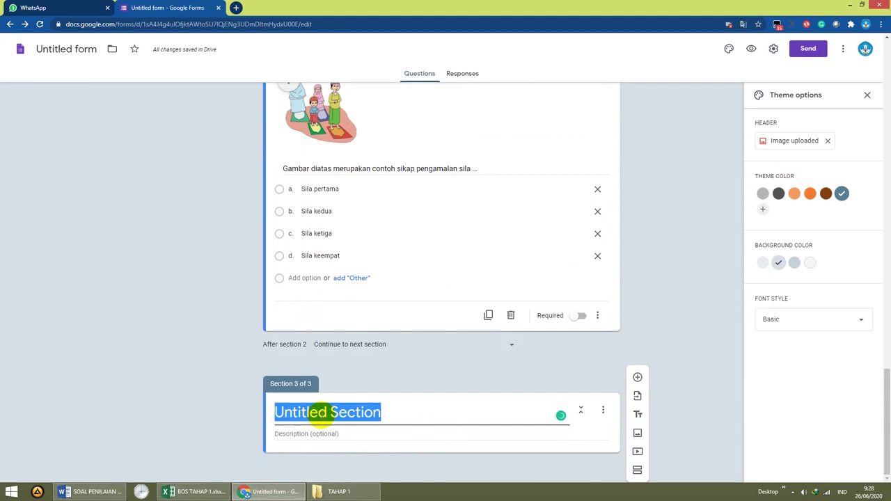
{"action": "type", "text": "Mata Pelajaran Bhs. Indonesia"}
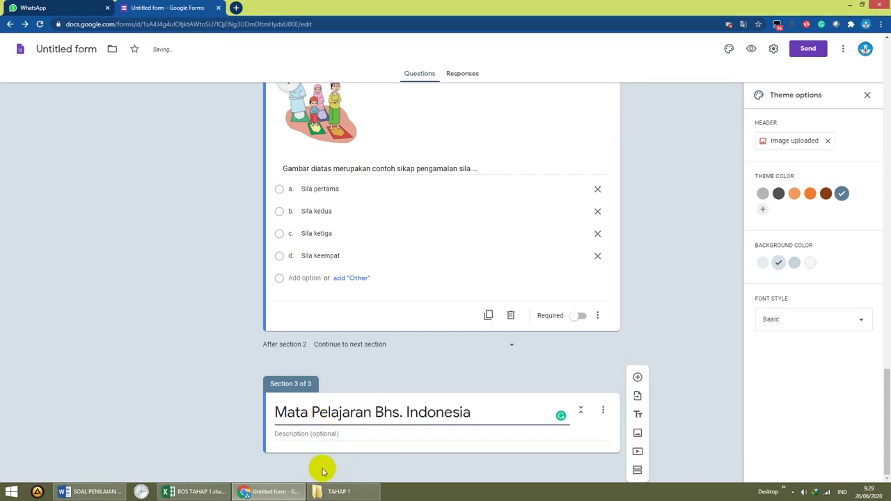
Copy "Isilah titik-titik dibawah ini dengan jawaban yang tepat!" from the Word document into the description of the Bhs. Indonesia section
{"action": "left_click", "coordinate": [115, 492]}
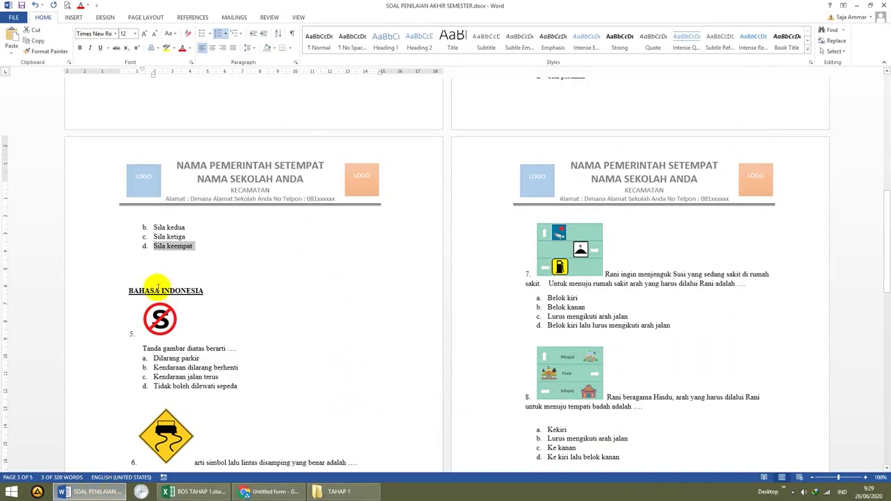
{"action": "scroll", "coordinate": [159, 289], "scroll_direction": "up", "scroll_amount": 20}
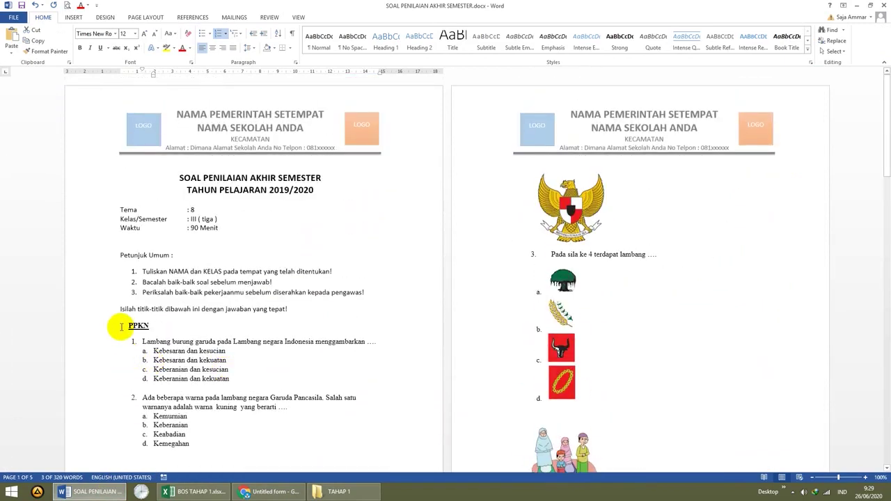
{"action": "left_click_drag", "start_coordinate": [120, 311], "coordinate": [277, 309]}
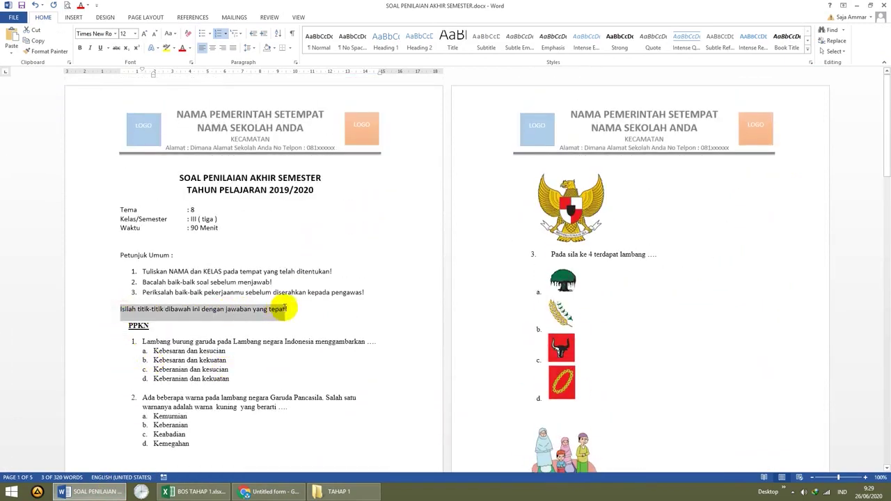
{"action": "left_click", "coordinate": [271, 491]}
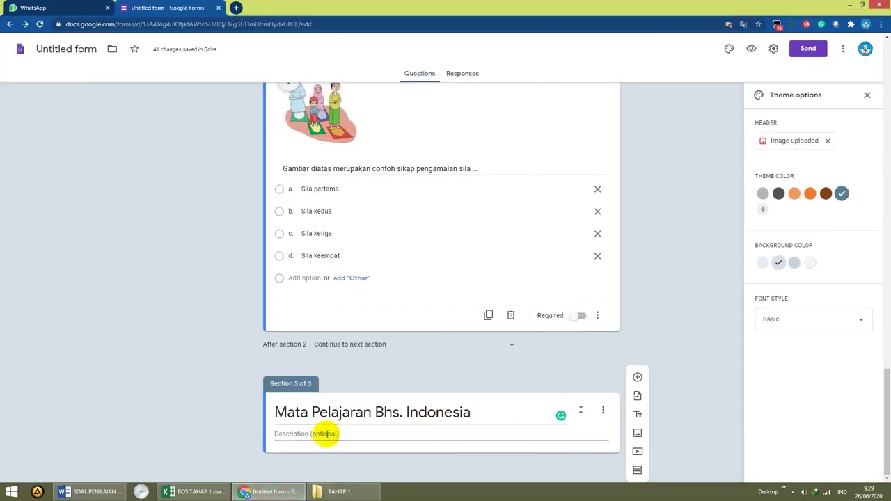
{"action": "left_click", "coordinate": [326, 434]}
{"action": "key", "text": "ctrl+v"}
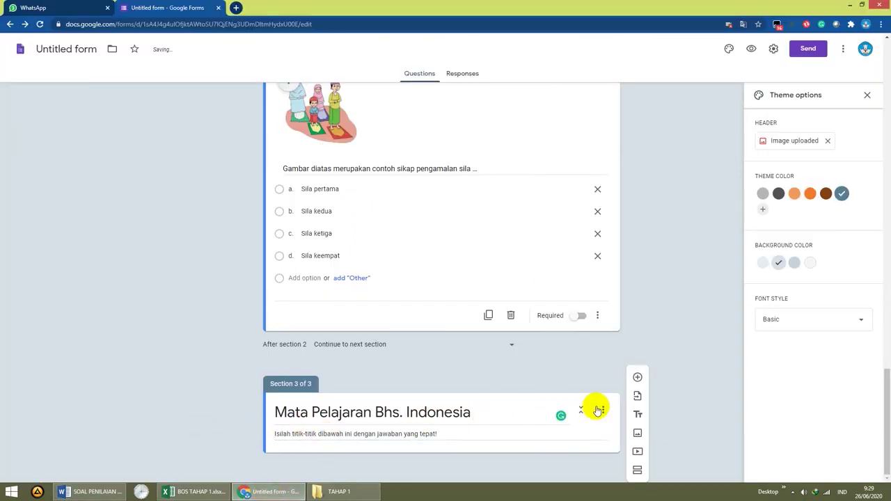
Add a question to the Bhs. Indonesia section, insert the image 7.png from the soal folder into it and enlarge the image
{"action": "left_click", "coordinate": [638, 378]}
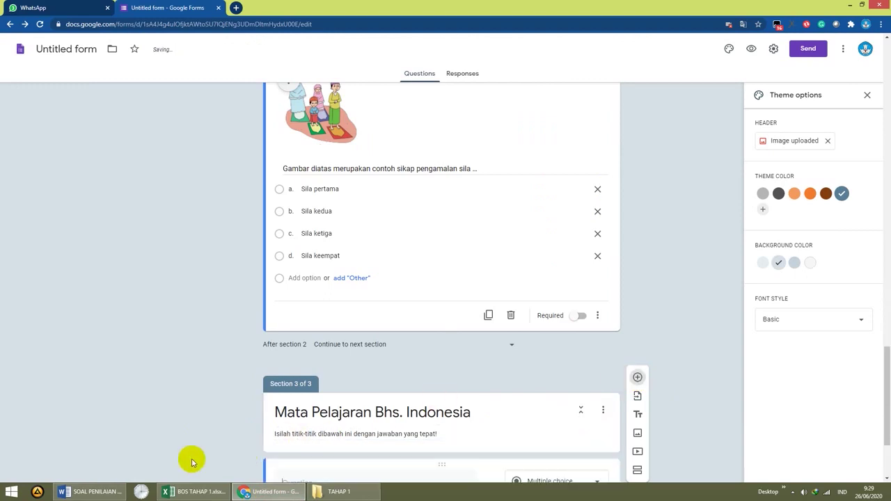
{"action": "left_click", "coordinate": [98, 491]}
{"action": "scroll", "coordinate": [438, 378], "scroll_direction": "down", "scroll_amount": 15}
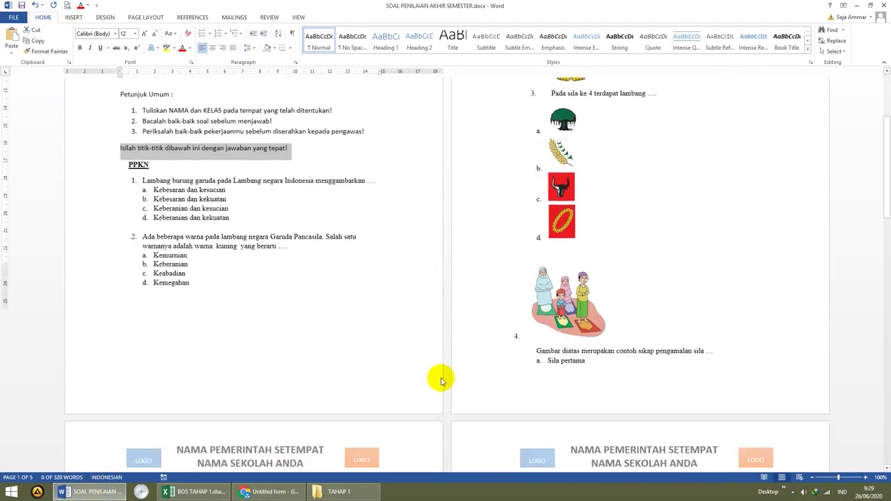
{"action": "scroll", "coordinate": [441, 378], "scroll_direction": "down", "scroll_amount": 1}
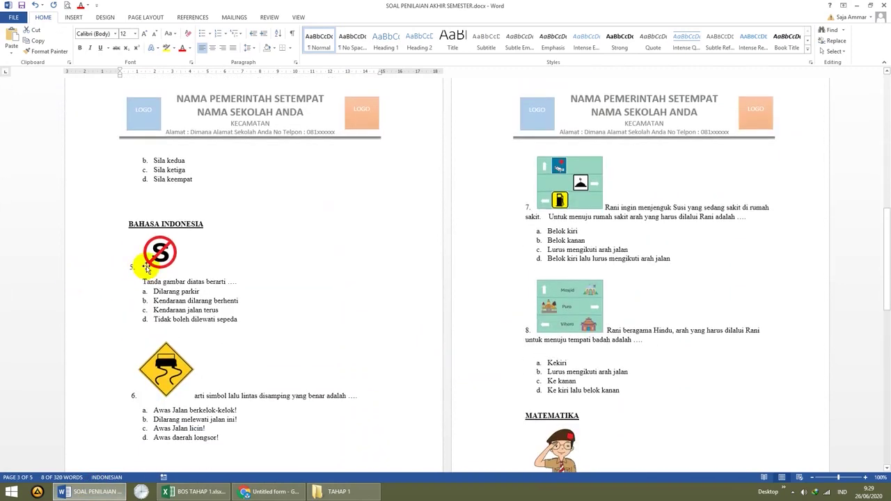
{"action": "left_click", "coordinate": [267, 492]}
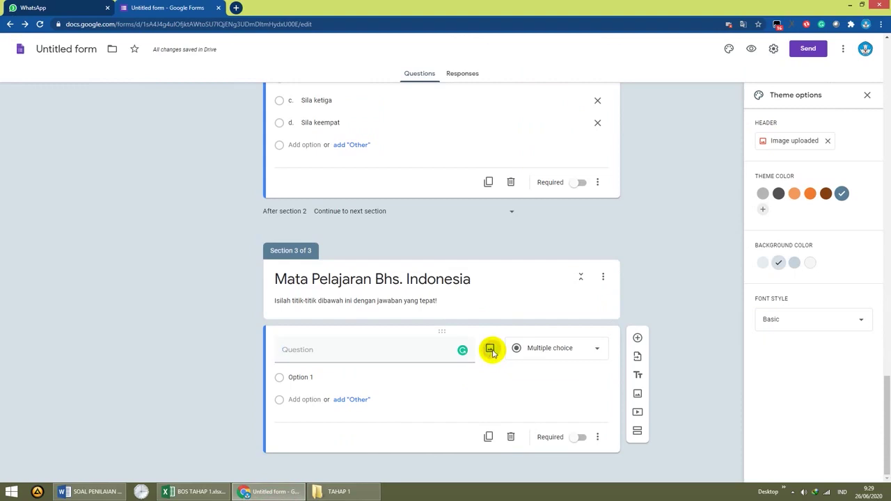
{"action": "left_click", "coordinate": [491, 350]}
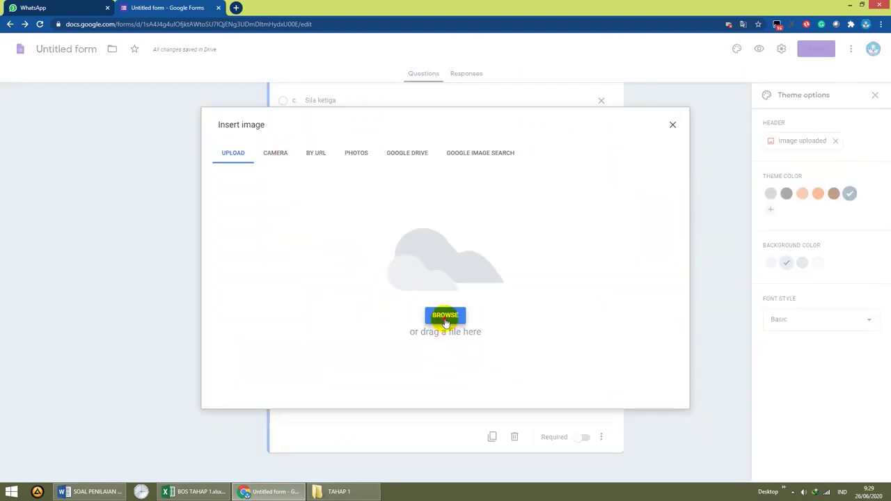
{"action": "left_click", "coordinate": [445, 319]}
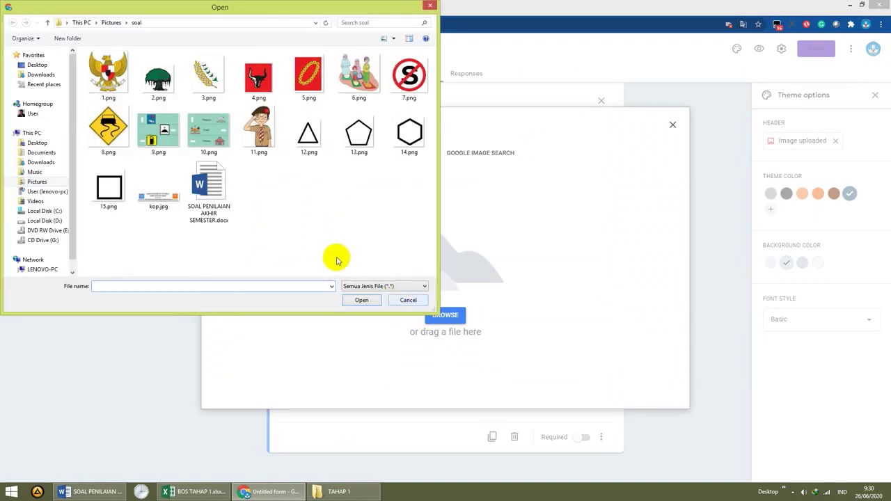
{"action": "double_click", "coordinate": [408, 78]}
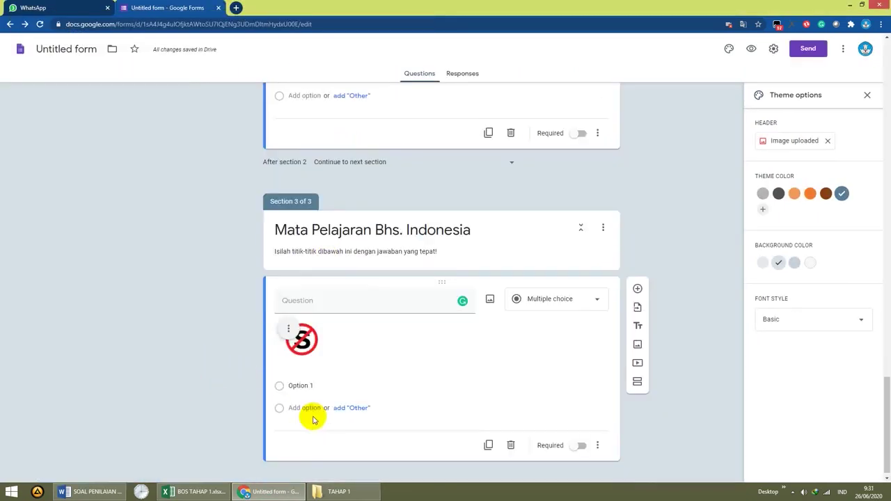
{"action": "left_click", "coordinate": [300, 336]}
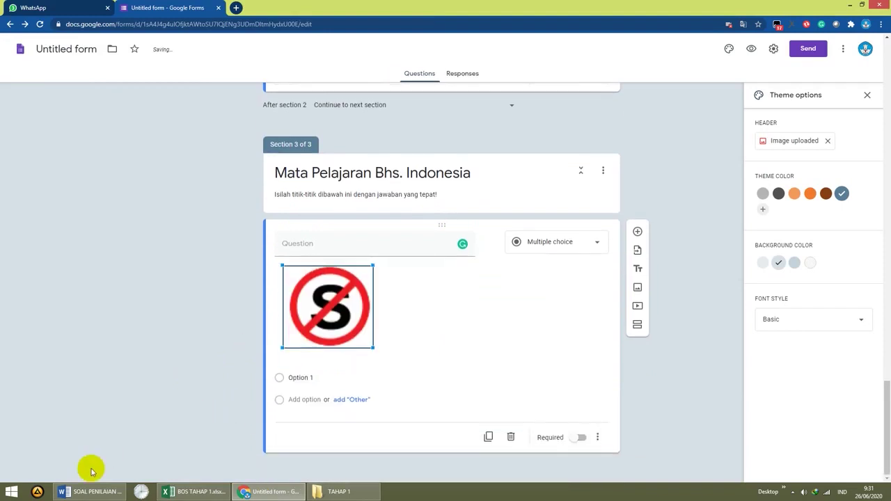
Copy "Tanda gambar diatas berarti ...." from the Word document into a new caption under the crossed-out S sign image
{"action": "left_click", "coordinate": [87, 493]}
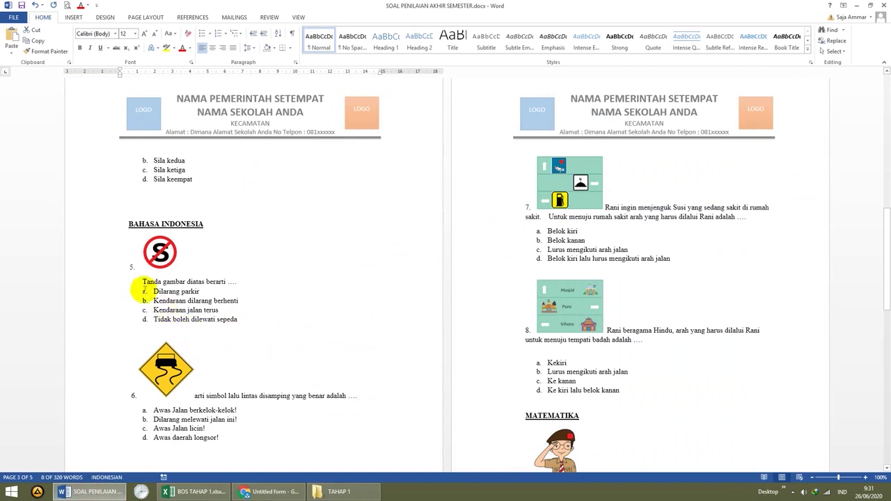
{"action": "left_click_drag", "start_coordinate": [142, 282], "coordinate": [229, 281]}
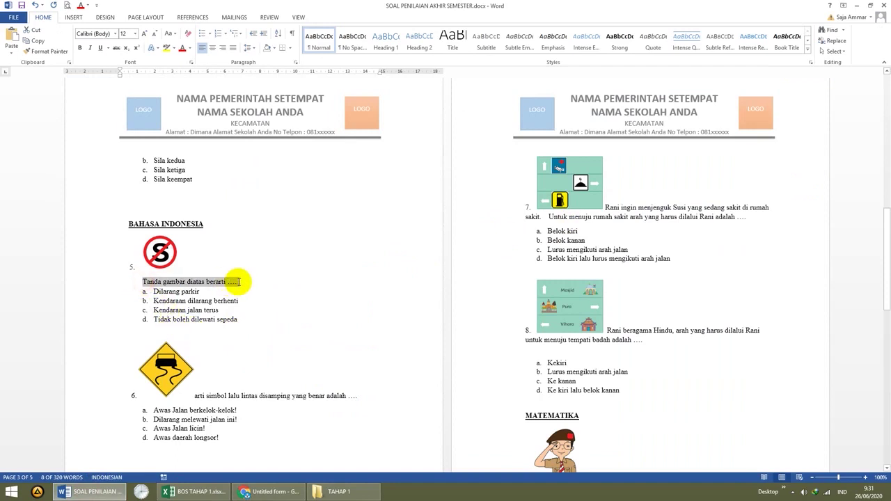
{"action": "left_click", "coordinate": [248, 492]}
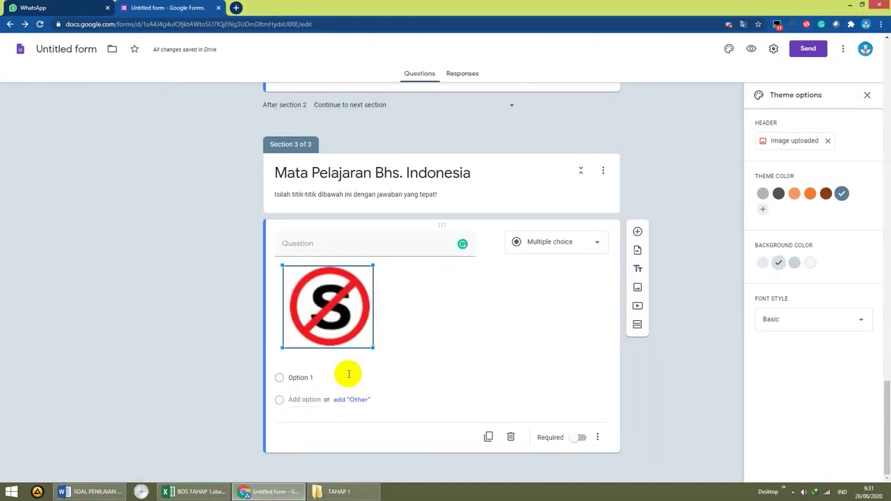
{"action": "left_click", "coordinate": [408, 294]}
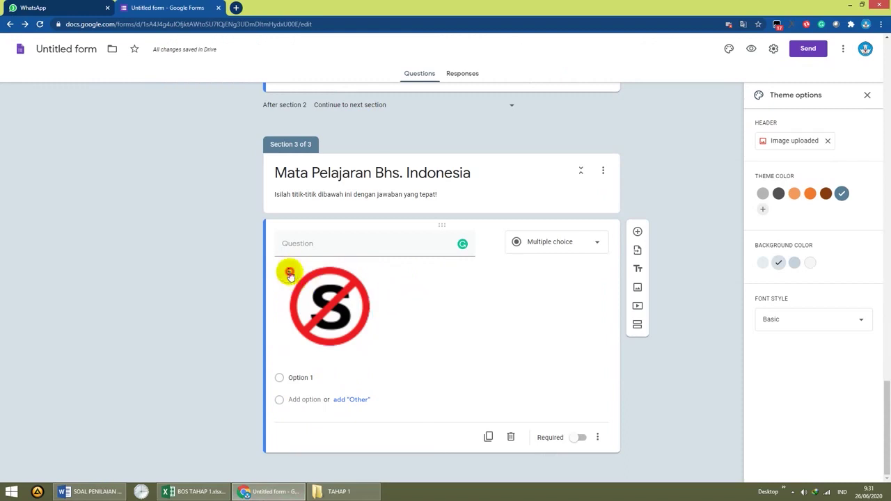
{"action": "left_click", "coordinate": [289, 274]}
{"action": "left_click", "coordinate": [245, 392]}
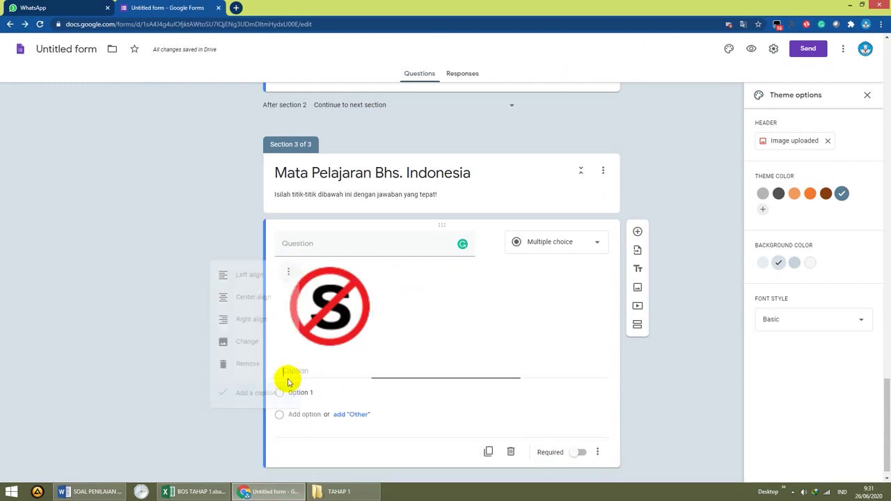
{"action": "type", "text": "Tanda gambar diatas berarti ...."}
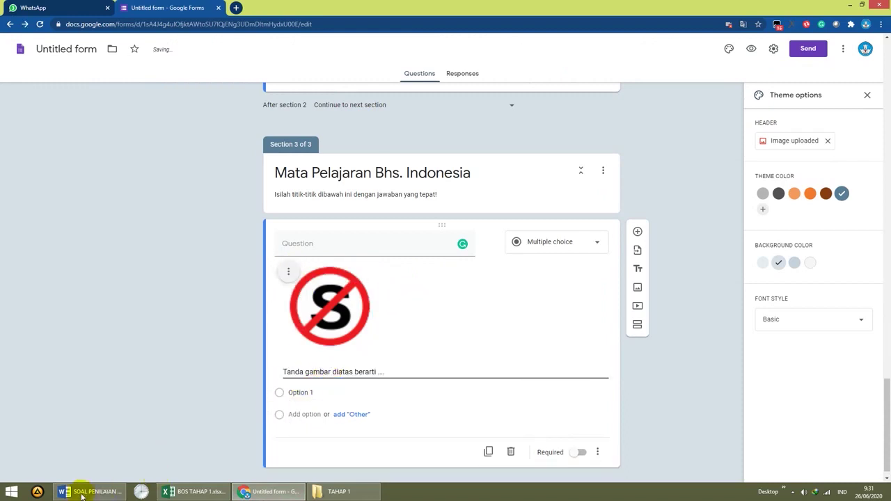
Copy "Dilarang parkir" from the Word document into the first answer option of the traffic sign question as choice a
{"action": "left_click", "coordinate": [82, 492]}
{"action": "left_click_drag", "start_coordinate": [148, 291], "coordinate": [215, 294]}
{"action": "key", "text": "ctrl+c"}
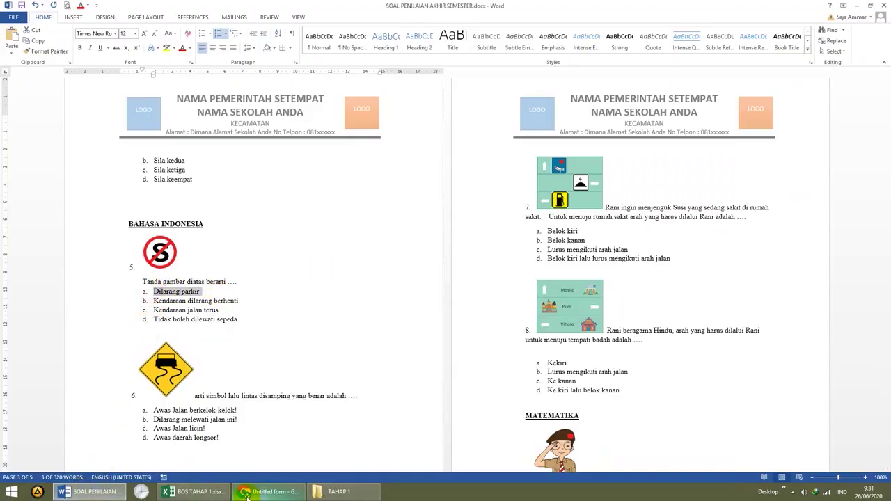
{"action": "left_click", "coordinate": [268, 491]}
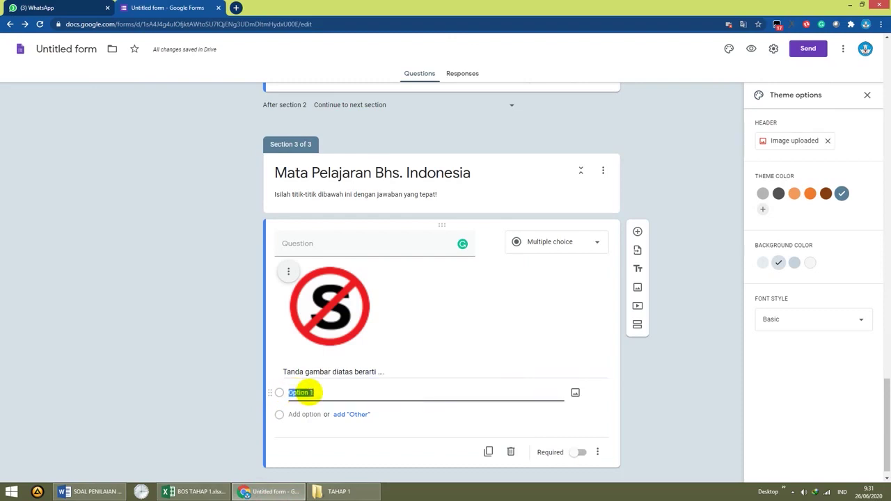
{"action": "key", "text": "ctrl+v"}
Copy "Kendaraan dilarang berhenti" from the Word document into a second answer option of the traffic sign question as choice b
{"action": "left_click", "coordinate": [90, 492]}
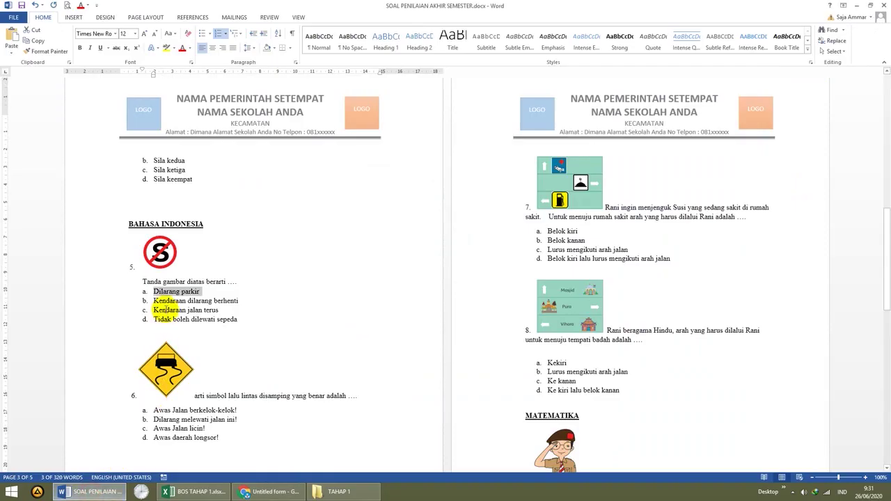
{"action": "left_click_drag", "start_coordinate": [154, 301], "coordinate": [284, 302]}
{"action": "key", "text": "ctrl+c"}
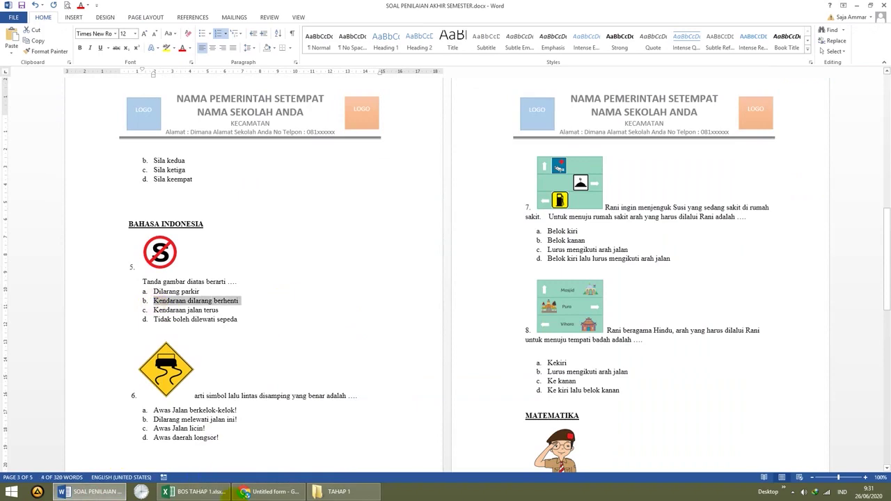
{"action": "left_click", "coordinate": [271, 491]}
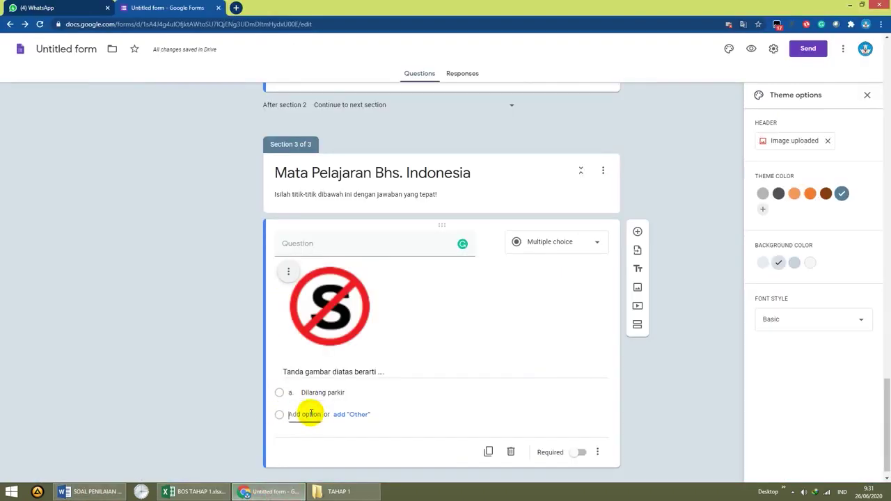
{"action": "left_click", "coordinate": [310, 414]}
{"action": "key", "text": "ctrl+v"}
Copy "Kendaraan jalan terus" from the Word document into a third answer option of the traffic sign question as choice c
{"action": "left_click", "coordinate": [101, 491]}
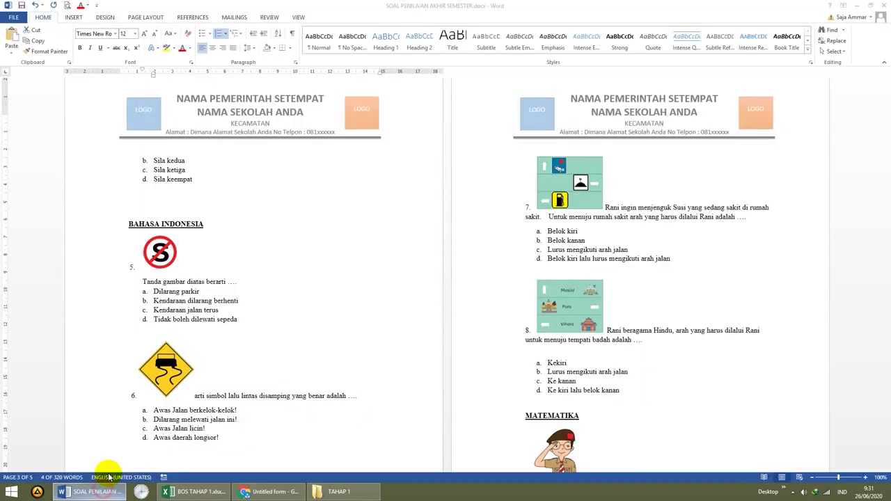
{"action": "left_click_drag", "start_coordinate": [154, 310], "coordinate": [224, 310]}
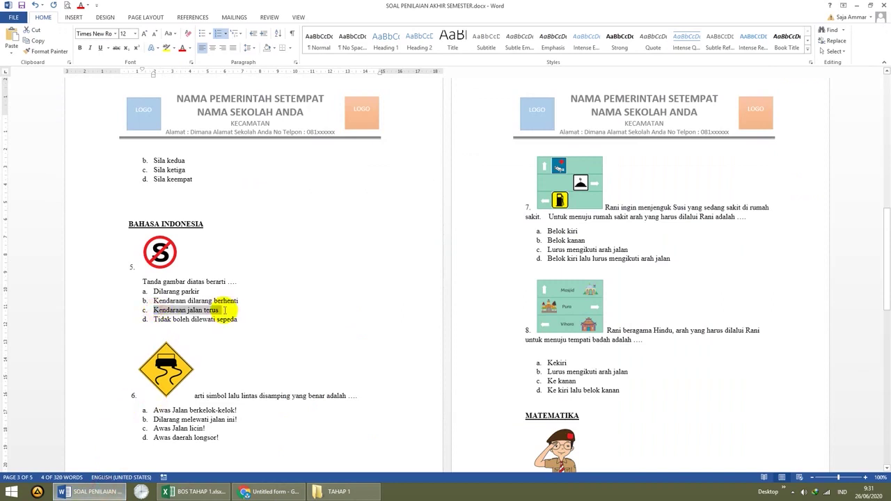
{"action": "left_click", "coordinate": [268, 492]}
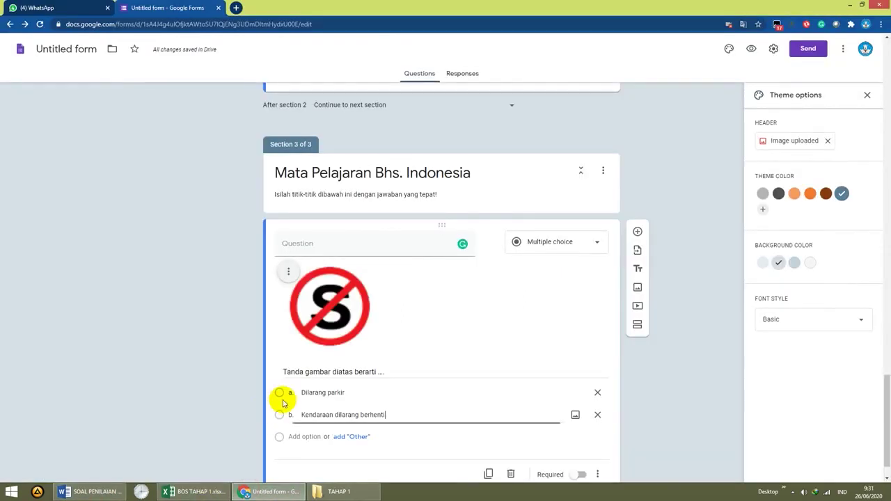
{"action": "left_click", "coordinate": [297, 437]}
{"action": "type", "text": "c.\tKendaraan jalan terus"}
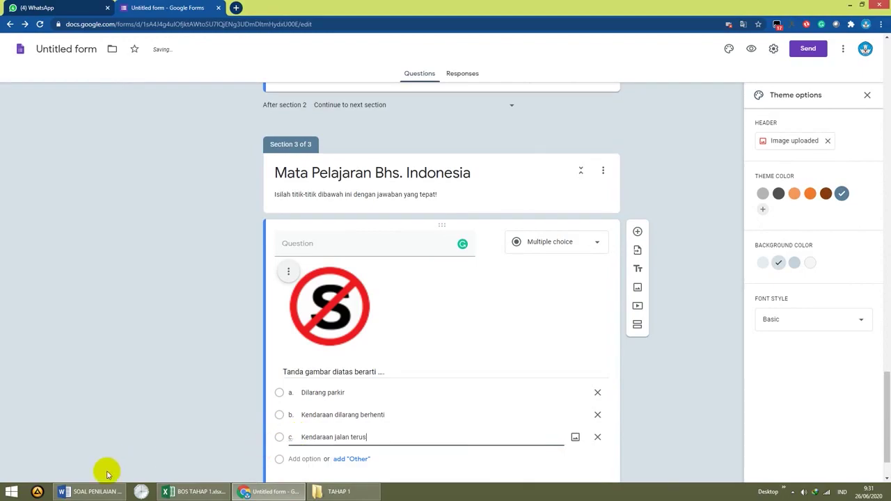
Copy "Tidak boleh dilewati sepeda" from the Word document into a fourth answer option of the traffic sign question as choice d
{"action": "left_click", "coordinate": [90, 493]}
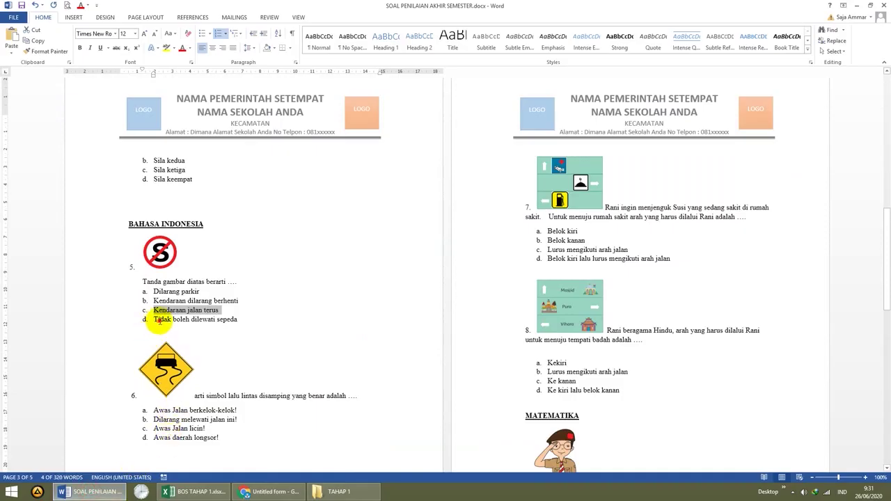
{"action": "left_click_drag", "start_coordinate": [156, 320], "coordinate": [240, 320]}
{"action": "key", "text": "ctrl+c"}
{"action": "left_click", "coordinate": [270, 492]}
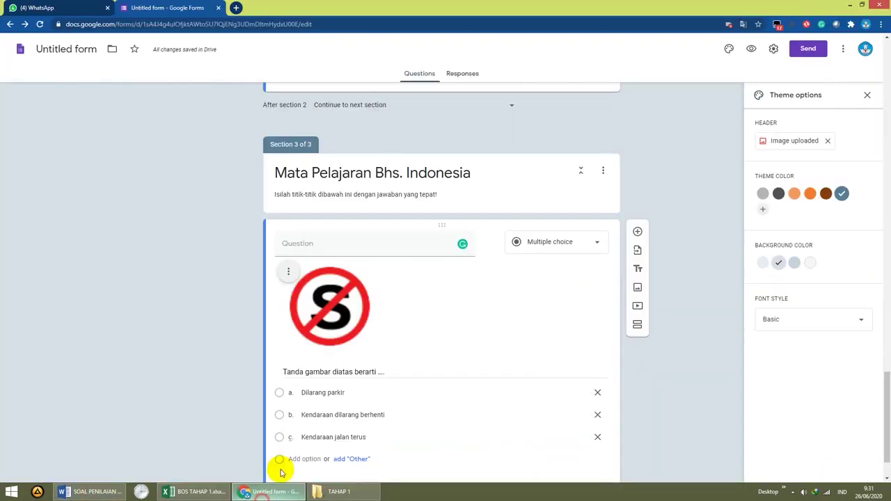
{"action": "left_click", "coordinate": [297, 462]}
{"action": "key", "text": "ctrl+v"}
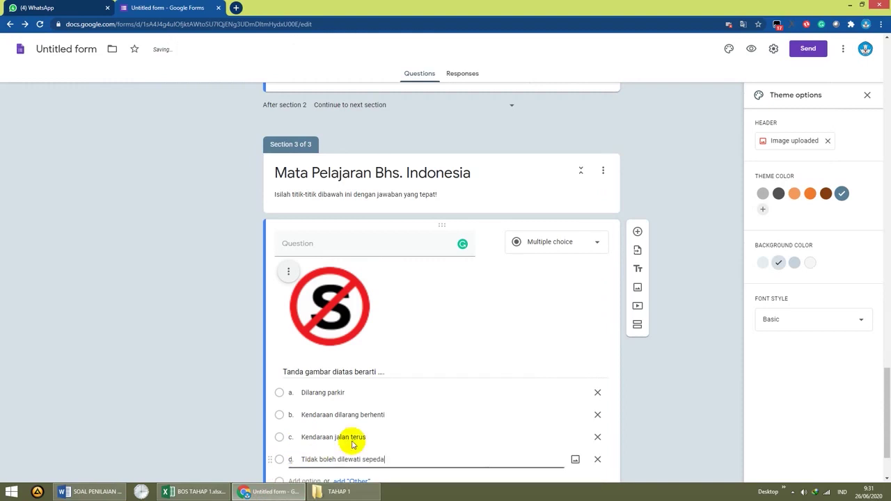
{"action": "left_click", "coordinate": [653, 411]}
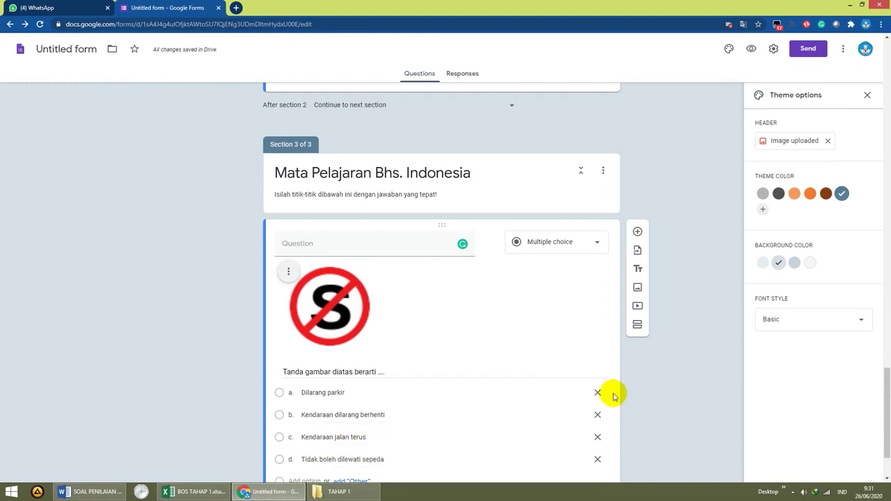
Preview the finished exam form and review its header, exam title, general instructions and student identity fields
{"action": "scroll", "coordinate": [613, 397], "scroll_direction": "down", "scroll_amount": 2}
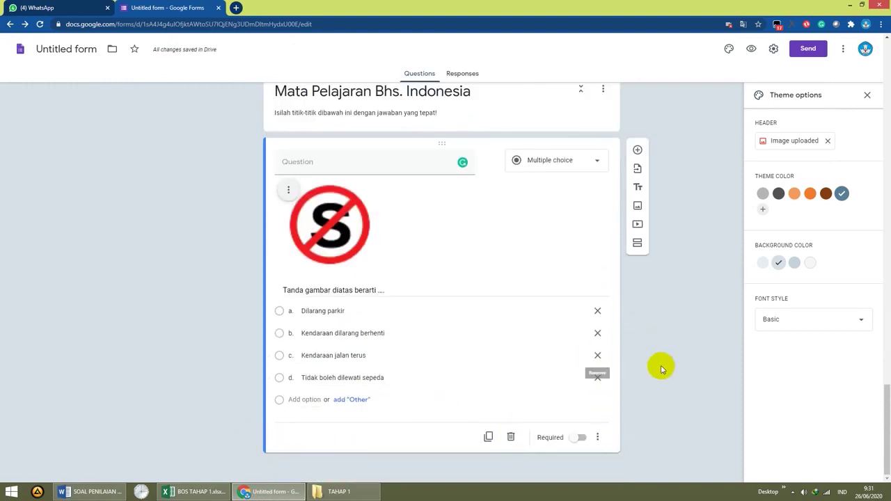
{"action": "scroll", "coordinate": [669, 278], "scroll_direction": "up", "scroll_amount": 2}
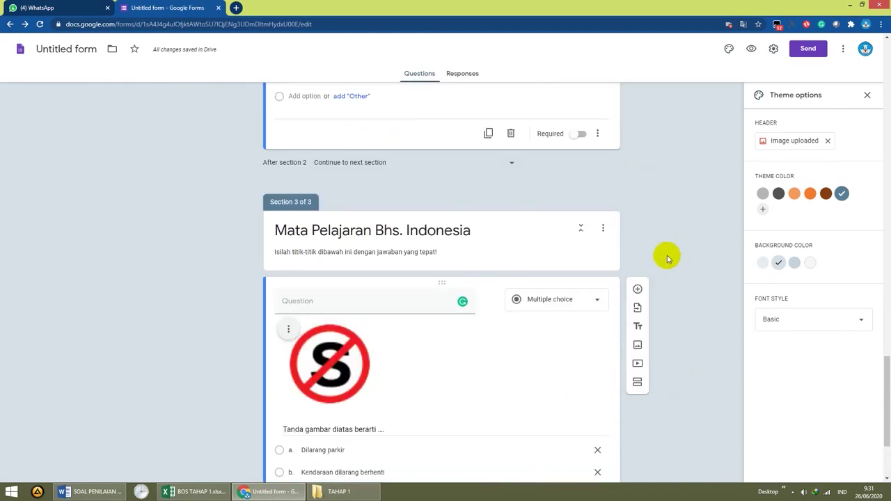
{"action": "scroll", "coordinate": [692, 241], "scroll_direction": "up", "scroll_amount": 3}
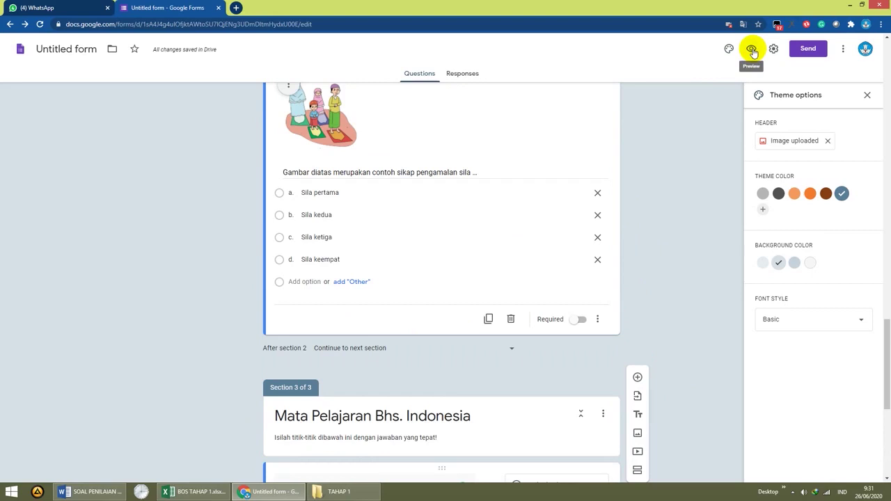
{"action": "left_click", "coordinate": [753, 49]}
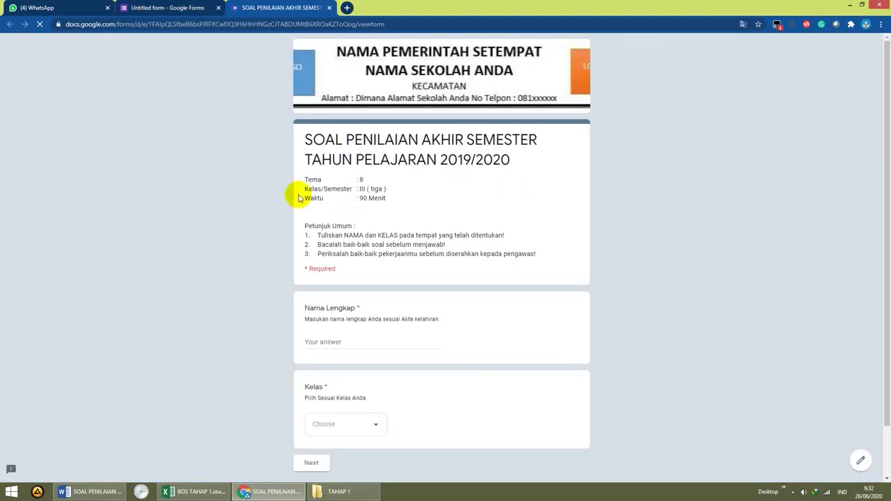
{"action": "left_click", "coordinate": [755, 44]}
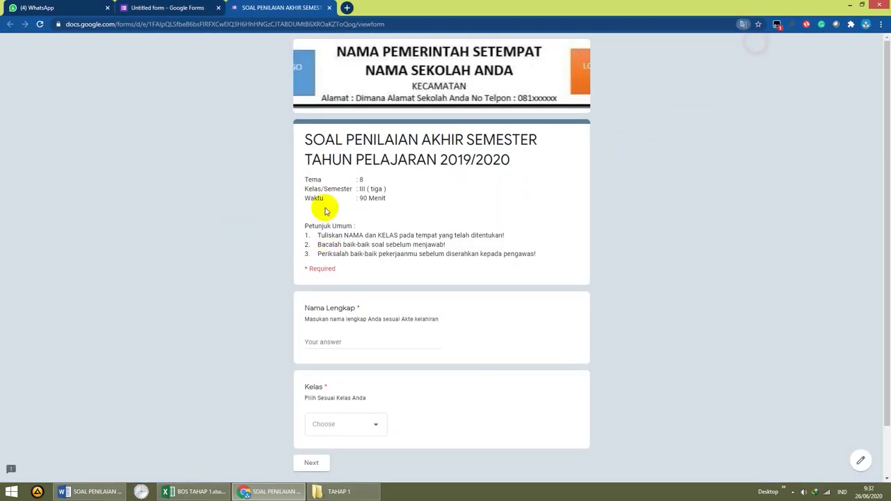
{"action": "scroll", "coordinate": [269, 254], "scroll_direction": "down", "scroll_amount": 2}
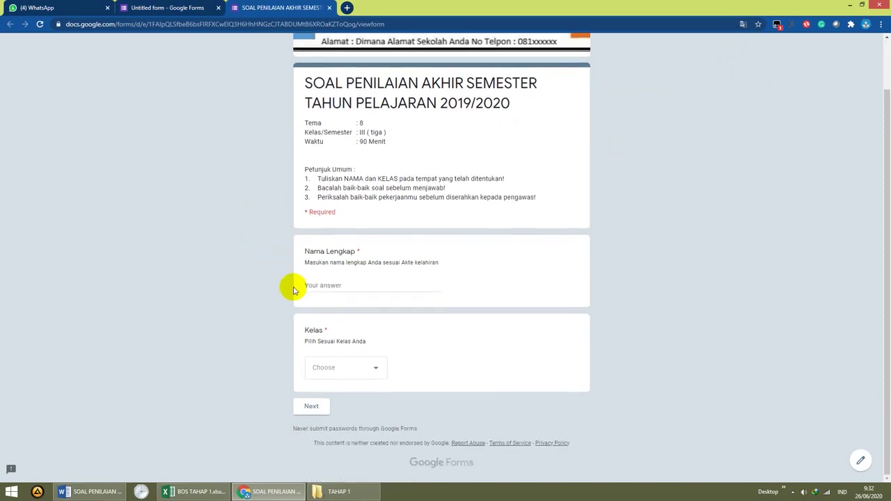
Fill in the student's full name in the preview, choose Kelas 3A as the class and continue to the PKn section
{"action": "scroll", "coordinate": [299, 287], "scroll_direction": "up", "scroll_amount": 2}
{"action": "scroll", "coordinate": [307, 292], "scroll_direction": "down", "scroll_amount": 1}
{"action": "scroll", "coordinate": [309, 295], "scroll_direction": "down", "scroll_amount": 1}
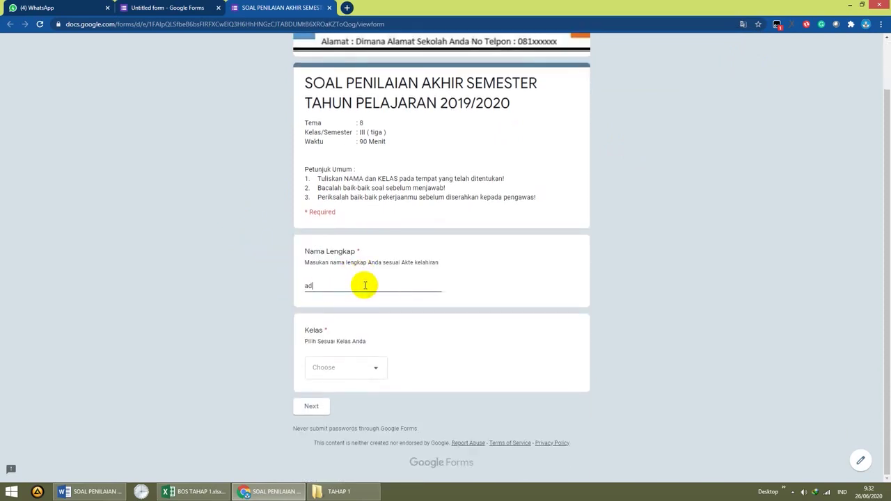
{"action": "left_click", "coordinate": [337, 370]}
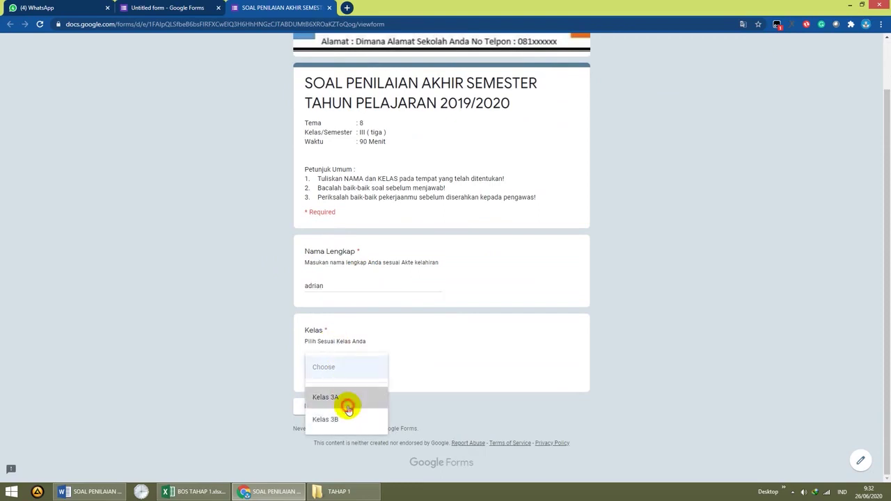
{"action": "left_click", "coordinate": [344, 402]}
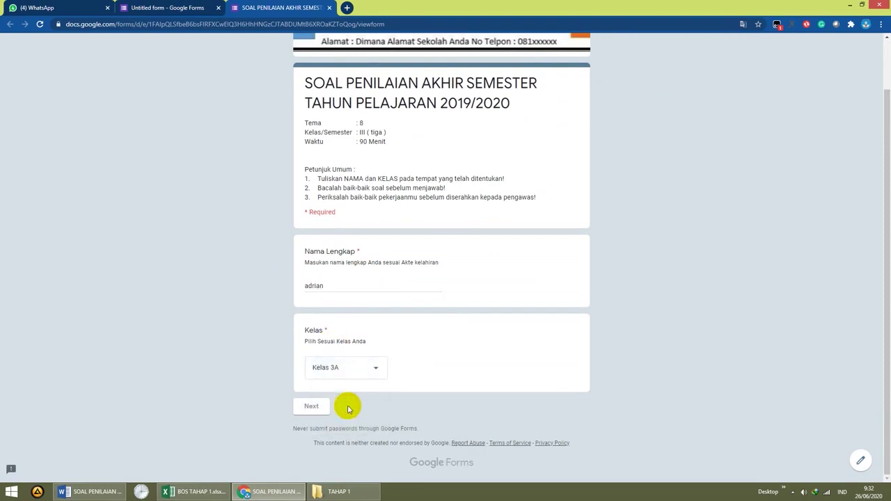
{"action": "left_click", "coordinate": [310, 409]}
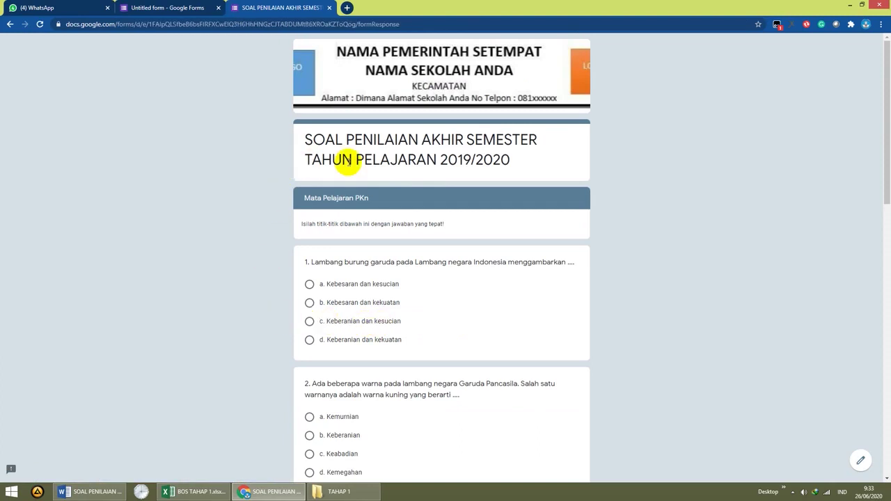
Test the PKn section by answering b, b, Option 3 and c to questions 1 to 4, and continue to the Bhs. Indonesia section
{"action": "left_click_drag", "start_coordinate": [305, 203], "coordinate": [360, 202]}
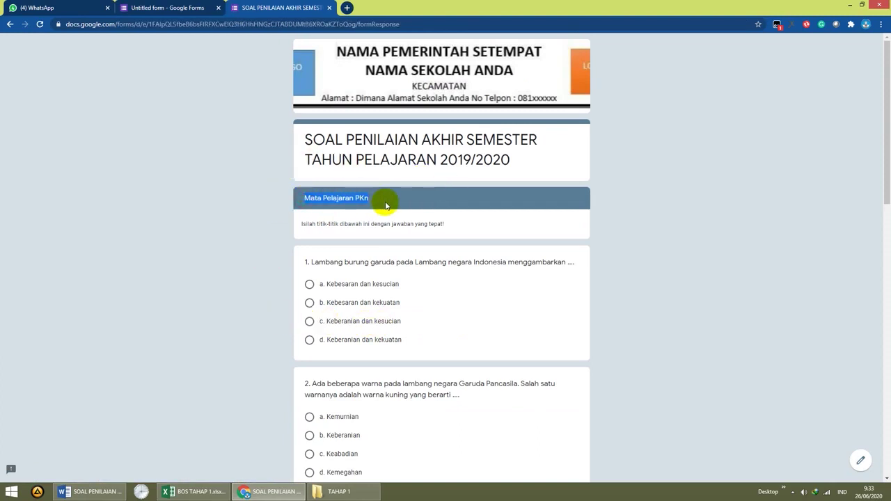
{"action": "scroll", "coordinate": [422, 312], "scroll_direction": "down", "scroll_amount": 3}
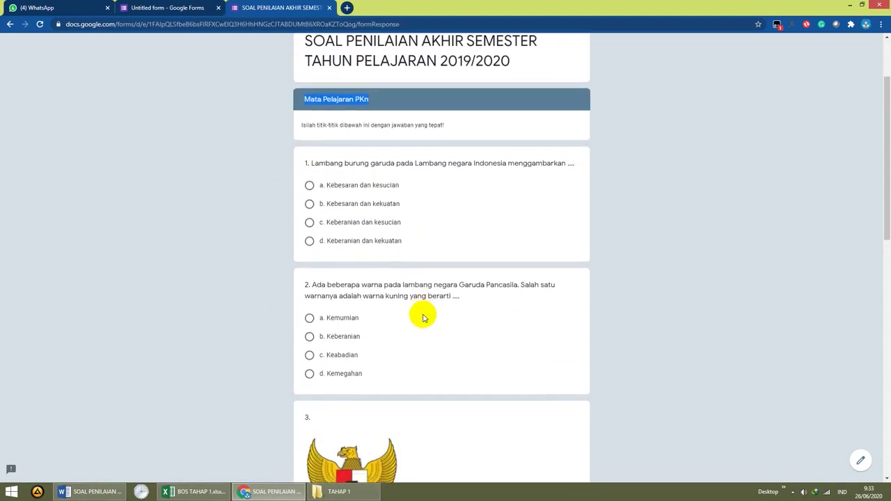
{"action": "left_click", "coordinate": [348, 166]}
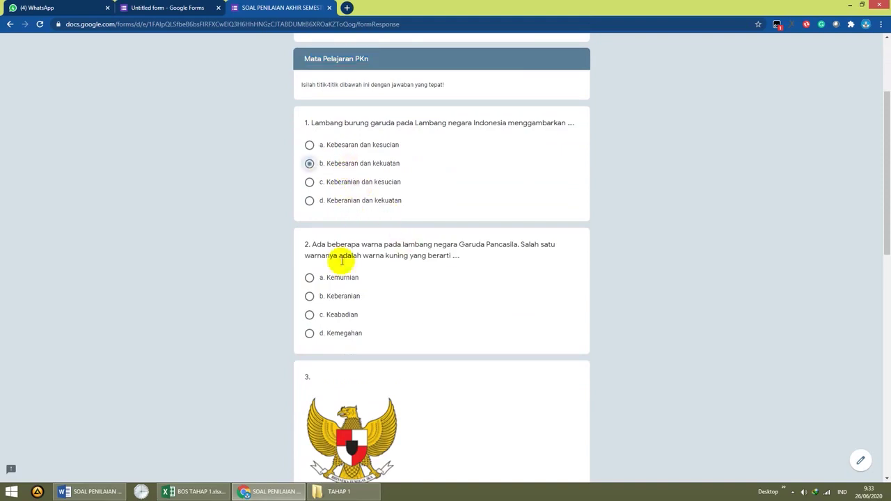
{"action": "scroll", "coordinate": [434, 352], "scroll_direction": "down", "scroll_amount": 3}
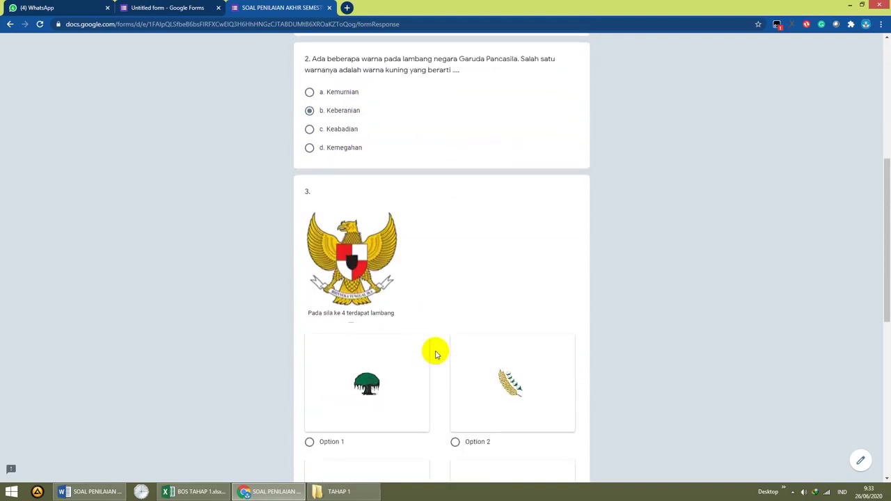
{"action": "scroll", "coordinate": [435, 354], "scroll_direction": "down", "scroll_amount": 4}
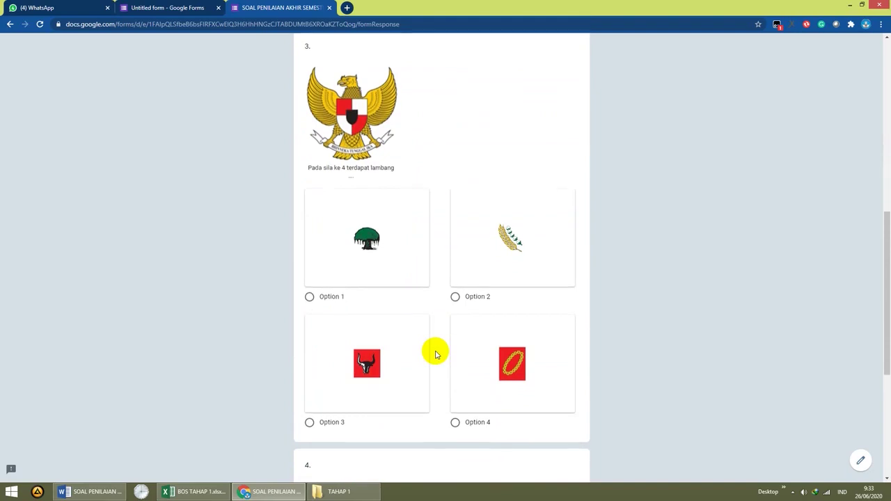
{"action": "scroll", "coordinate": [435, 355], "scroll_direction": "down", "scroll_amount": 3}
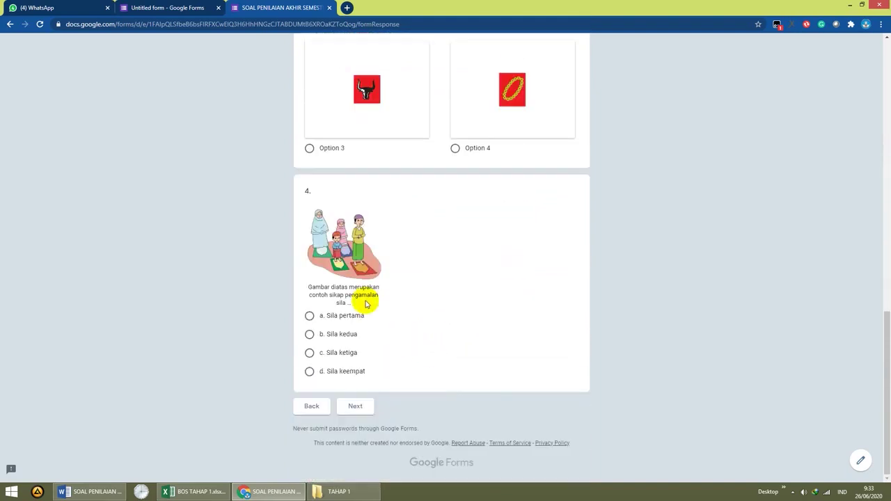
{"action": "left_click", "coordinate": [320, 148]}
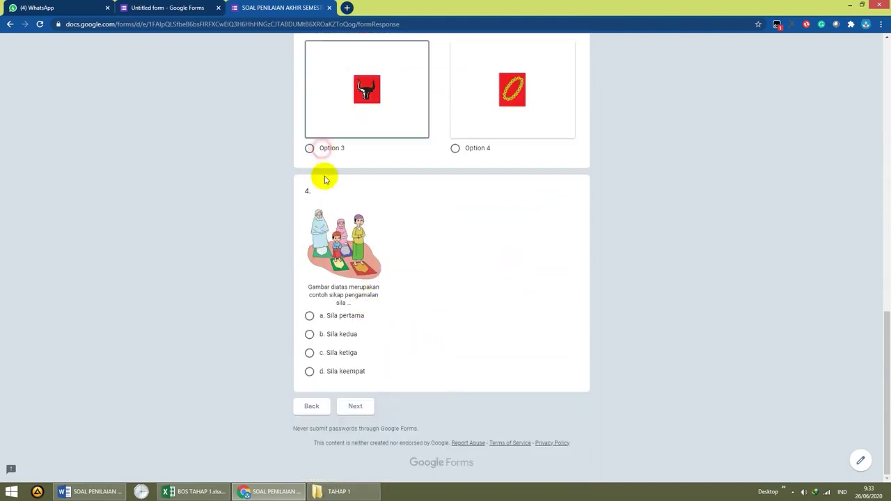
{"action": "left_click", "coordinate": [332, 352]}
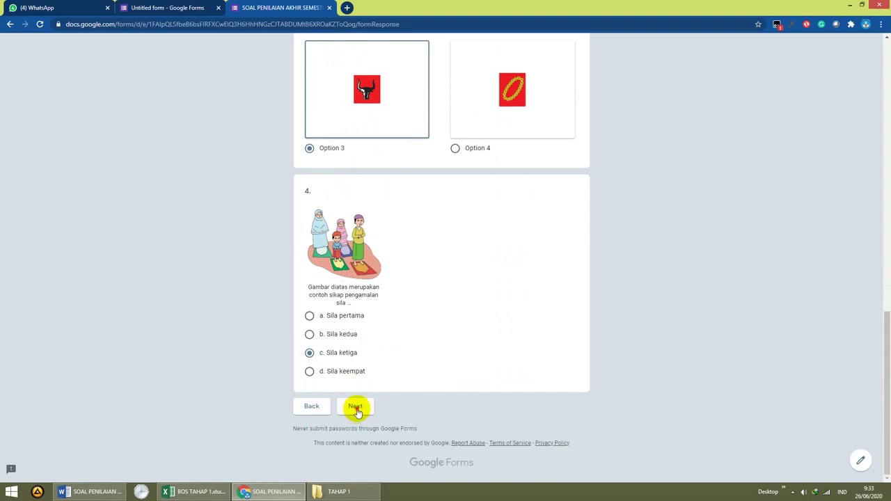
{"action": "left_click", "coordinate": [355, 408]}
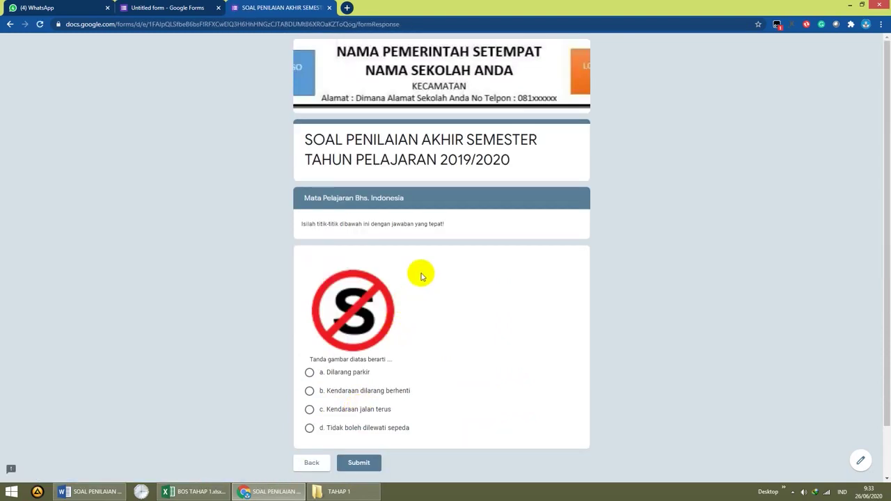
Answer the traffic sign question with "b. Kendaraan dilarang berhenti" and close the preview without submitting, returning to the form editor
{"action": "scroll", "coordinate": [421, 277], "scroll_direction": "down", "scroll_amount": 2}
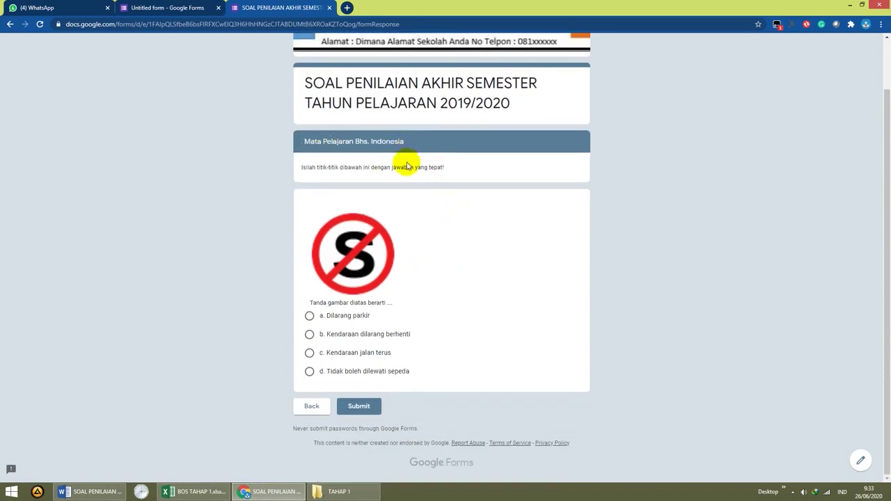
{"action": "left_click", "coordinate": [360, 337]}
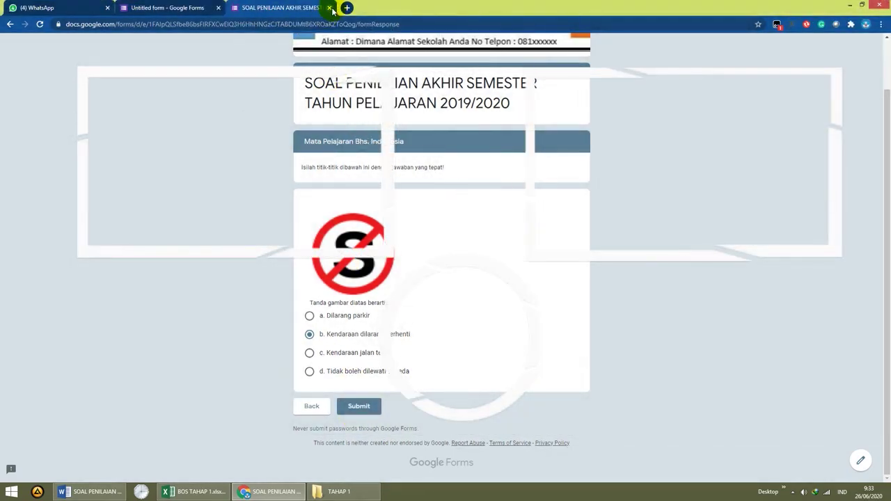
{"action": "left_click", "coordinate": [330, 7]}
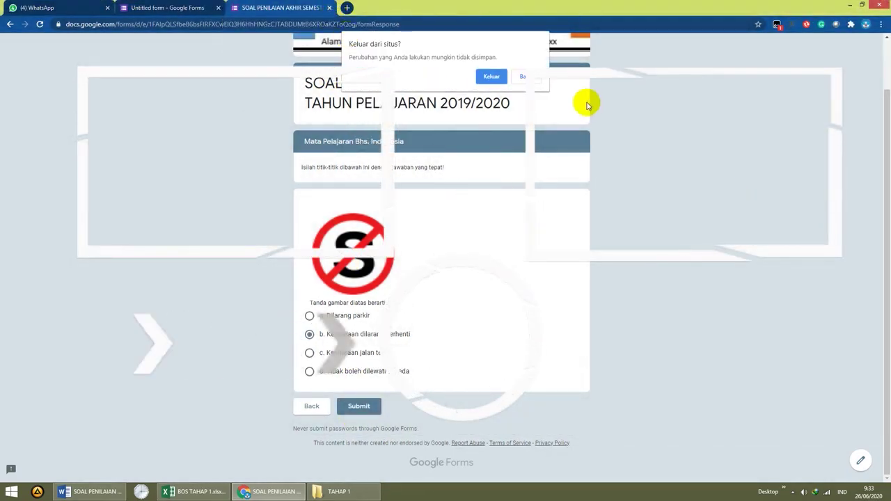
{"action": "left_click", "coordinate": [491, 76]}
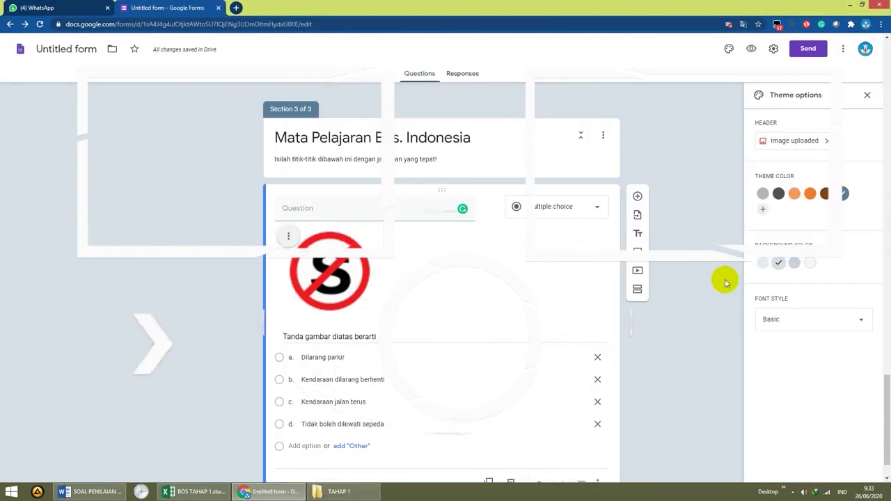
{"action": "scroll", "coordinate": [557, 341], "scroll_direction": "down", "scroll_amount": 1}
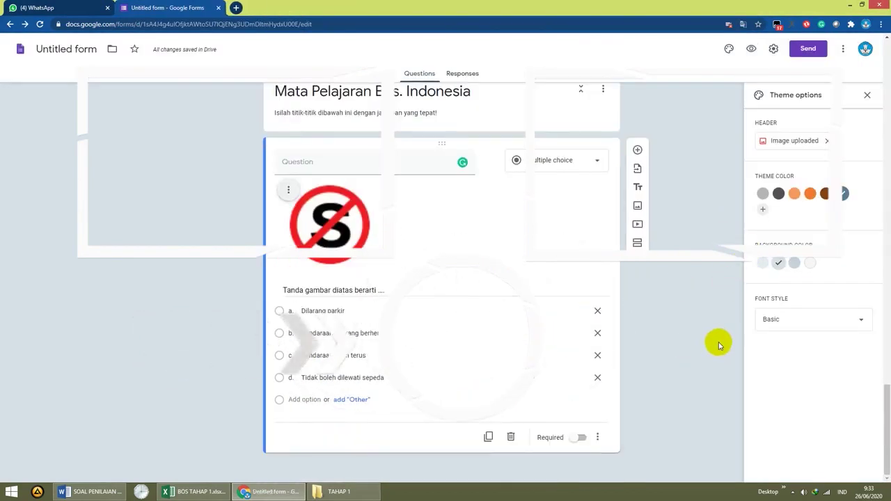